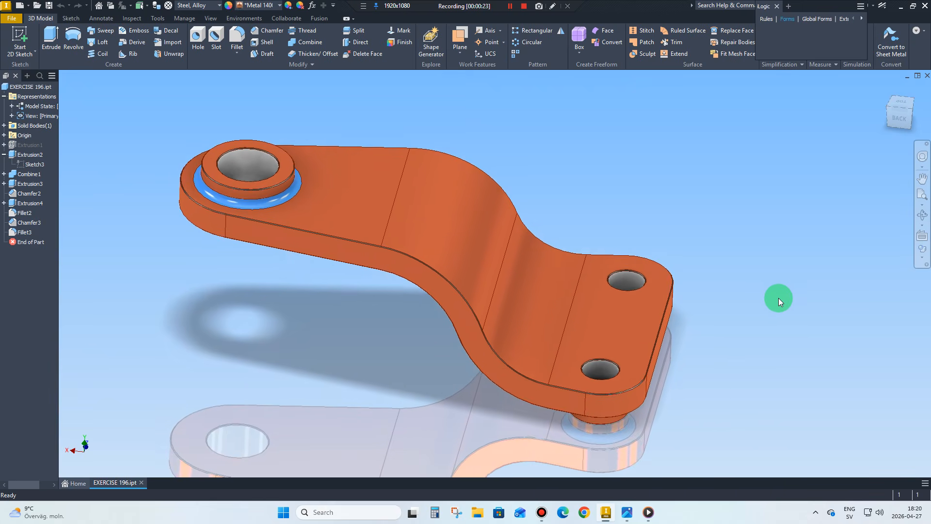
# Review the EXERCISE 196 drawing and create a new part from the metric Standard (mm).ipt template.
pyautogui.click(628, 513)
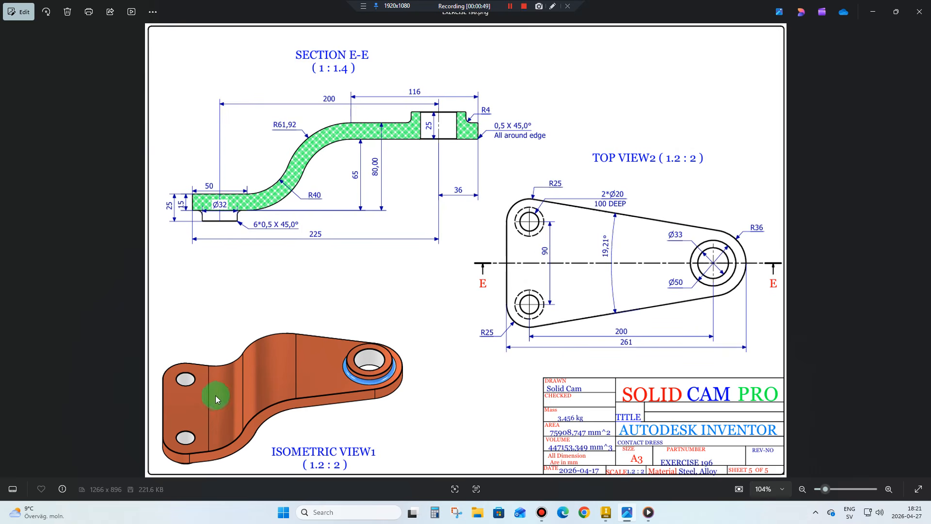
pyautogui.click(606, 510)
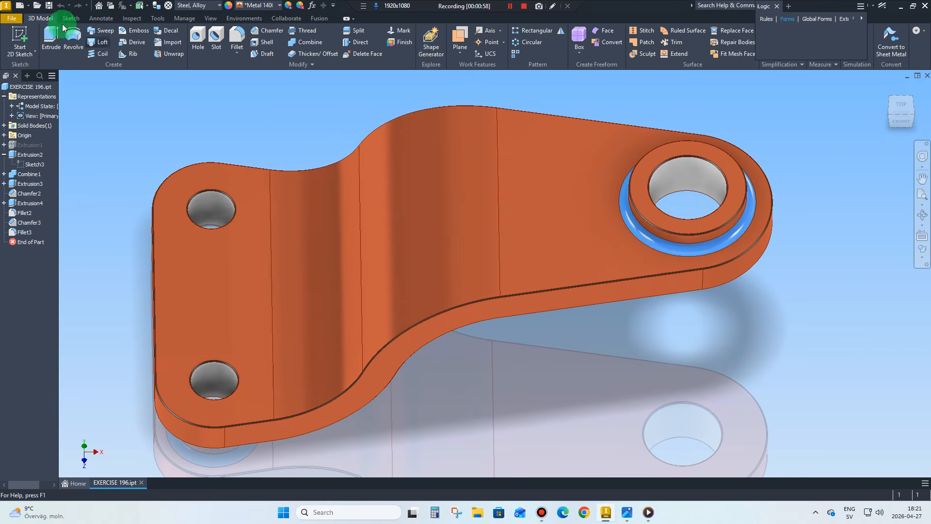
pyautogui.click(20, 7)
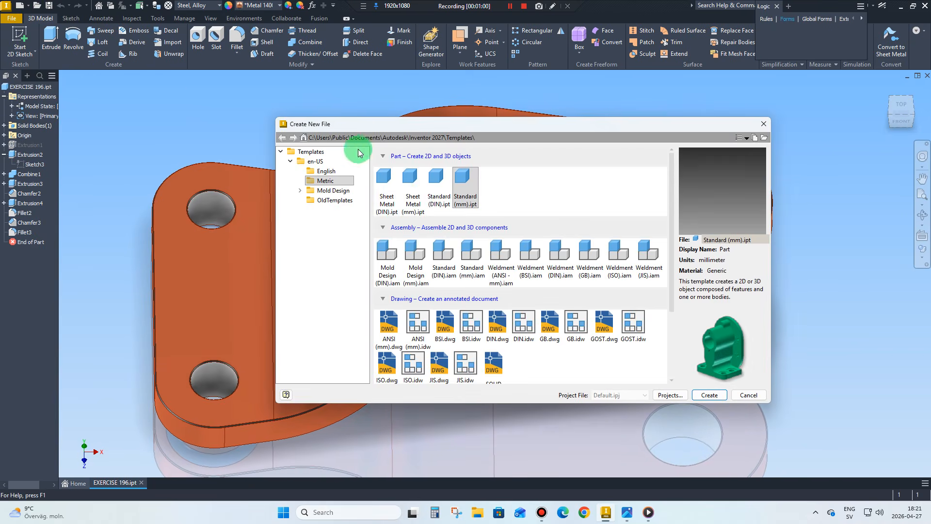
pyautogui.click(460, 195)
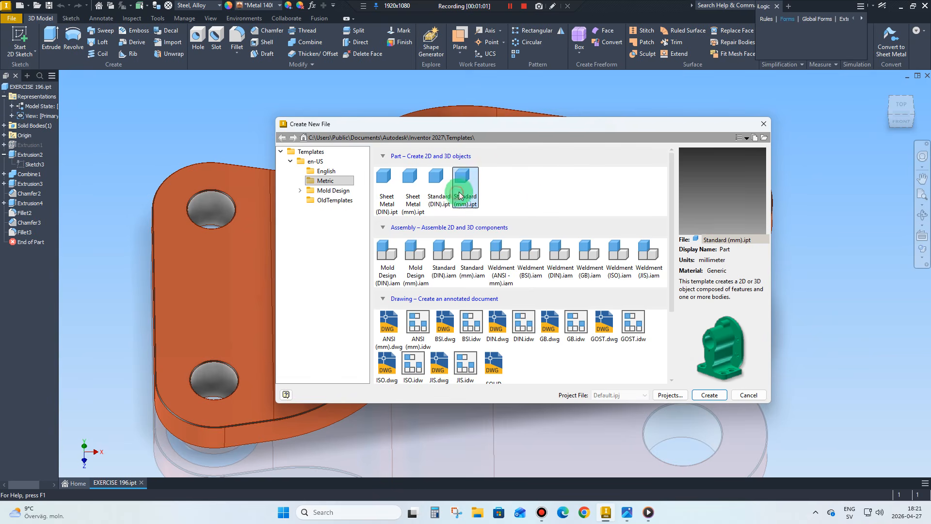
pyautogui.click(707, 395)
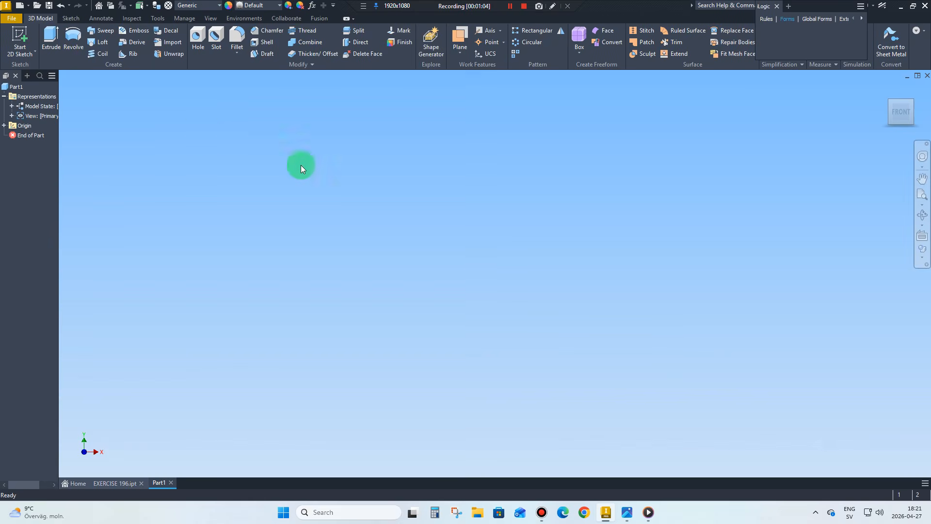
# Start a 2D sketch on the horizontal XZ origin plane of the new part.
pyautogui.click(14, 38)
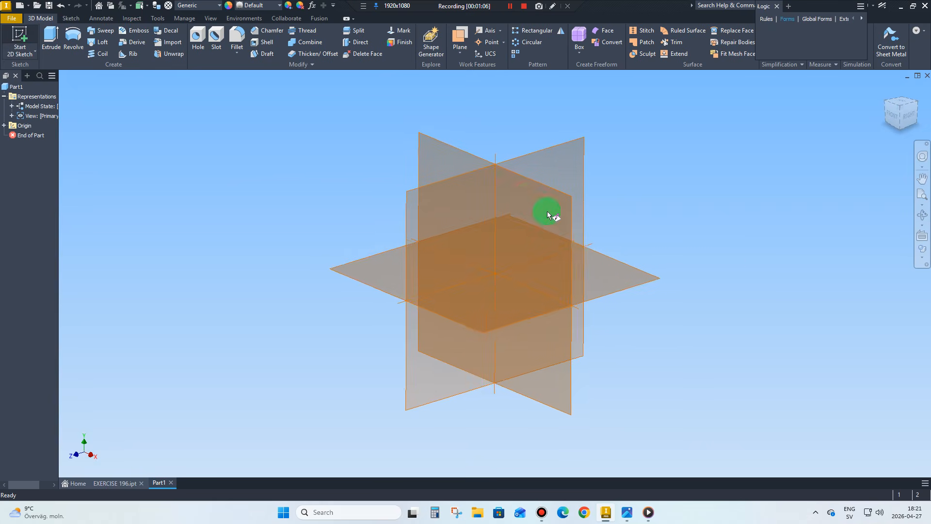
pyautogui.click(609, 267)
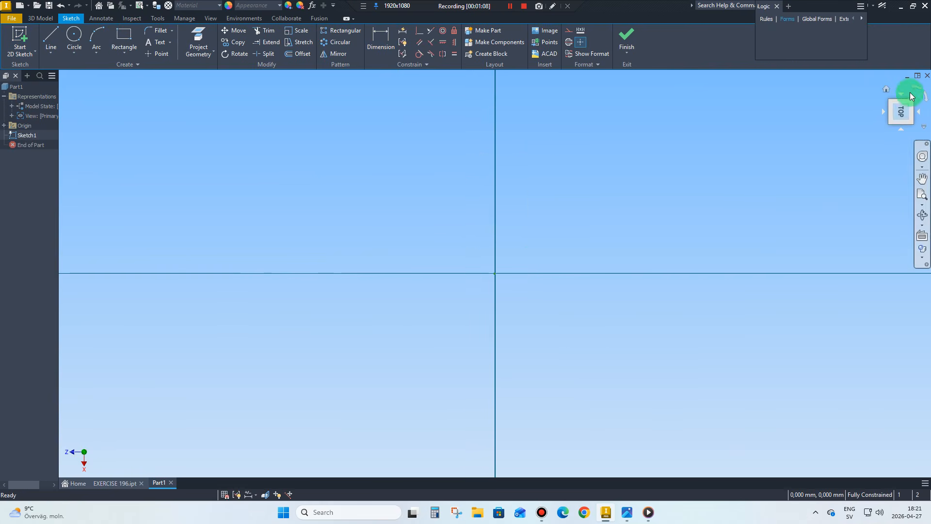
pyautogui.click(913, 86)
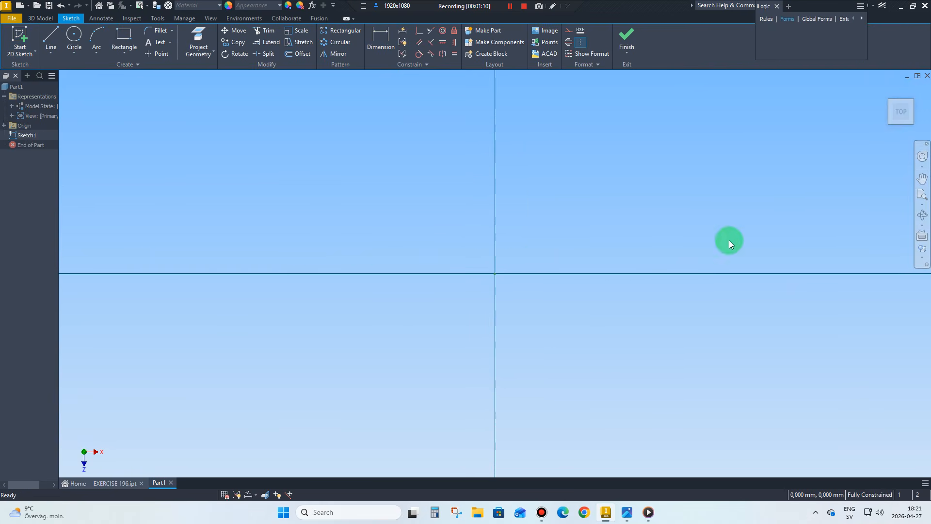
# Switch to the image viewer and examine the top view dimensions of the bracket outline in the EXERCISE 196 drawing.
pyautogui.click(628, 511)
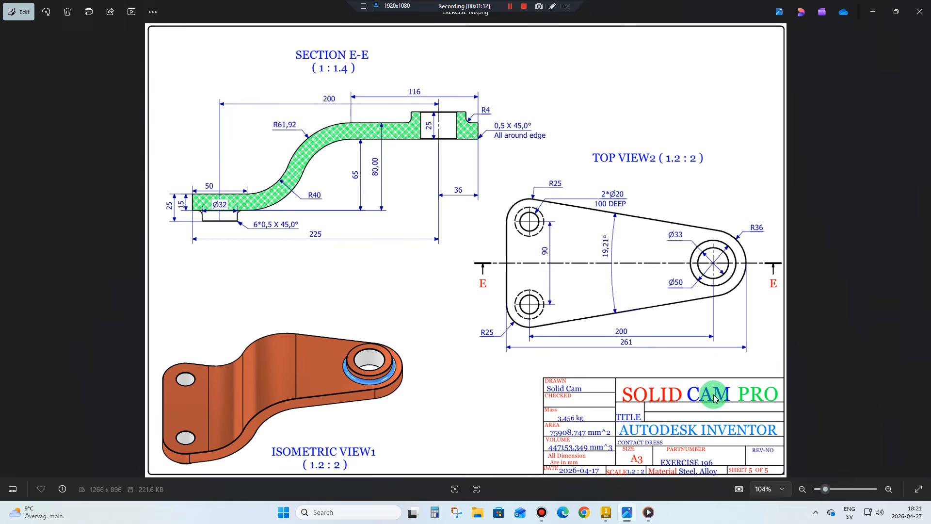
pyautogui.scroll(2, 775, 255)
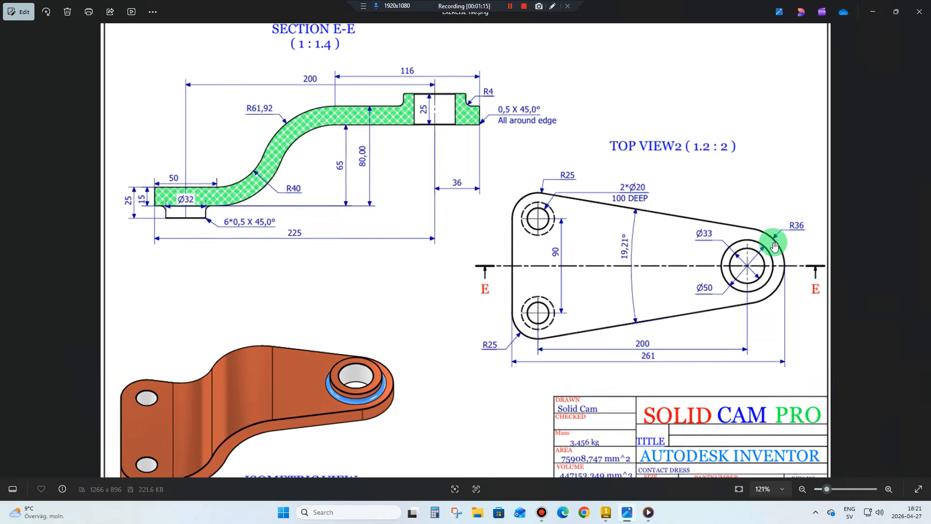
pyautogui.scroll(3, 805, 239)
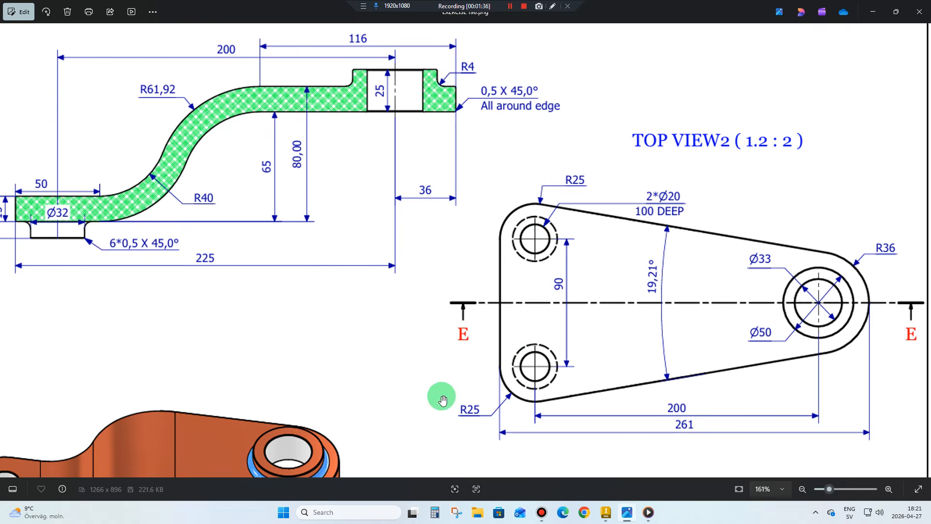
pyautogui.click(606, 511)
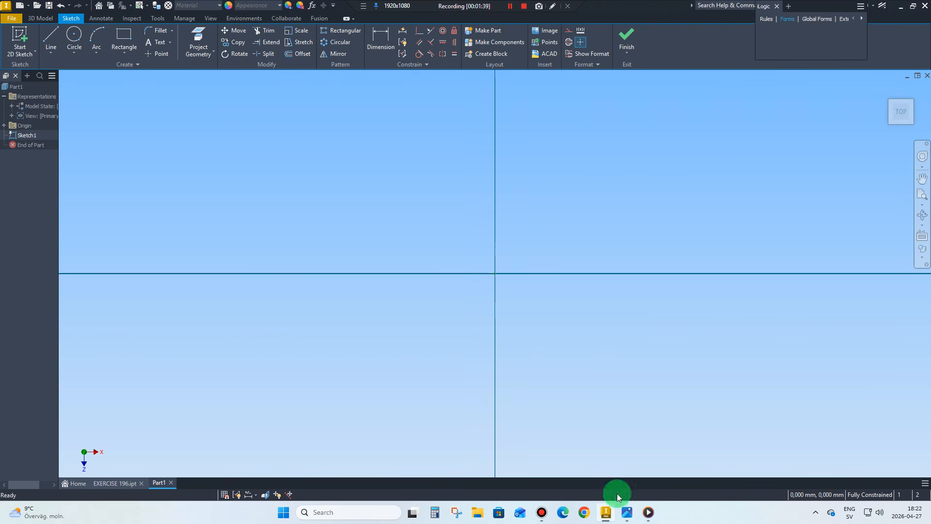
# Switch to Inventor and sketch a circle about 129 mm in diameter centred on the origin.
pyautogui.click(74, 37)
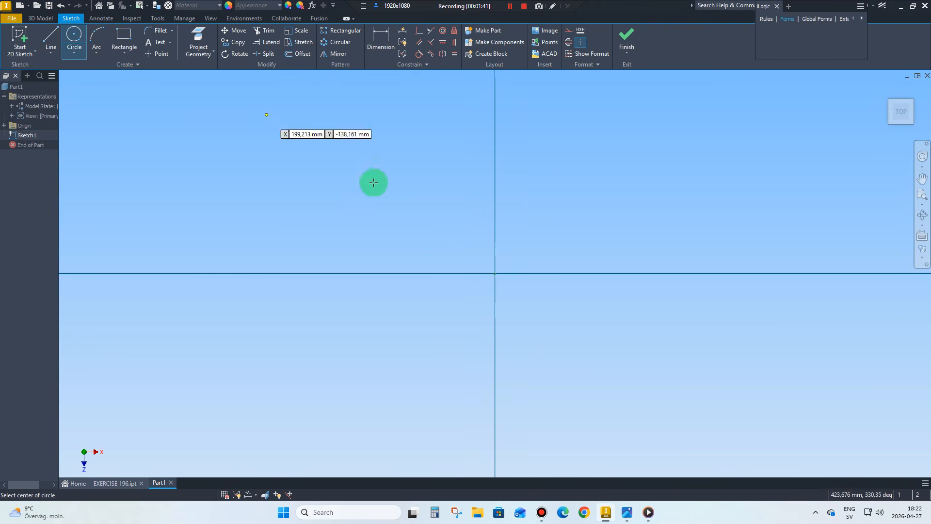
pyautogui.click(494, 274)
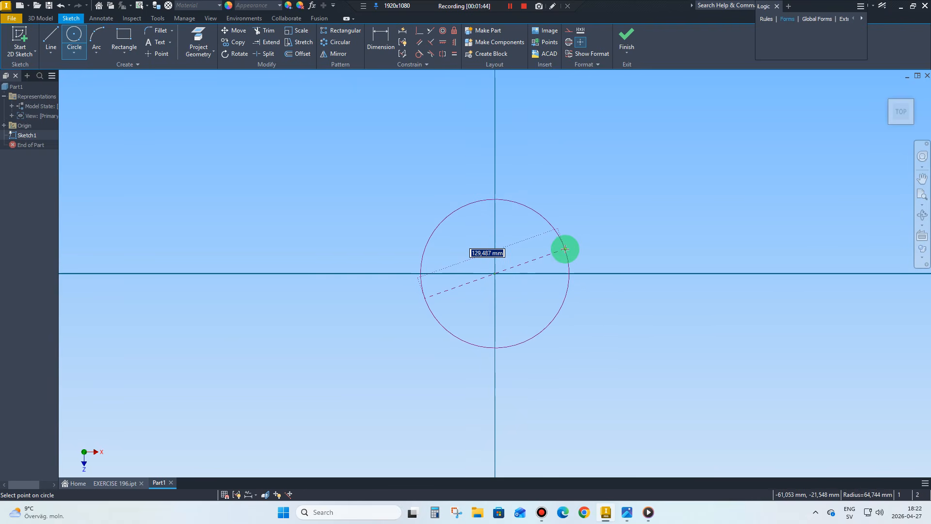
pyautogui.click(565, 249)
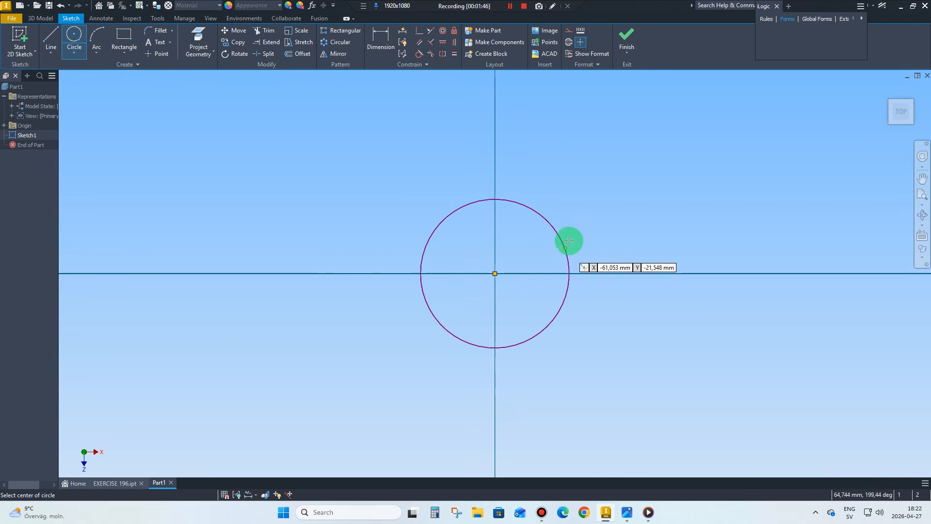
# Sketch a line from the circle's top quadrant, running left and rising at about 15°.
pyautogui.rightClick(576, 215)
pyautogui.click(575, 189)
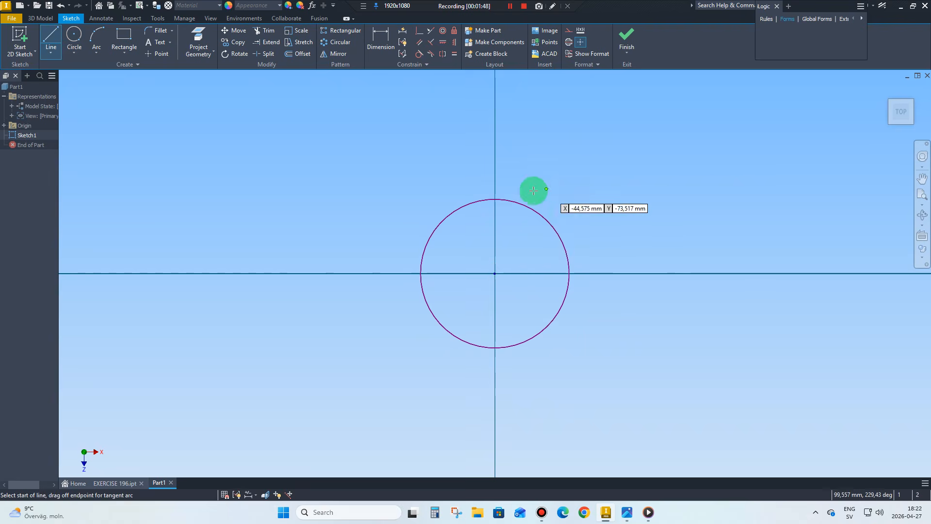
pyautogui.click(494, 199)
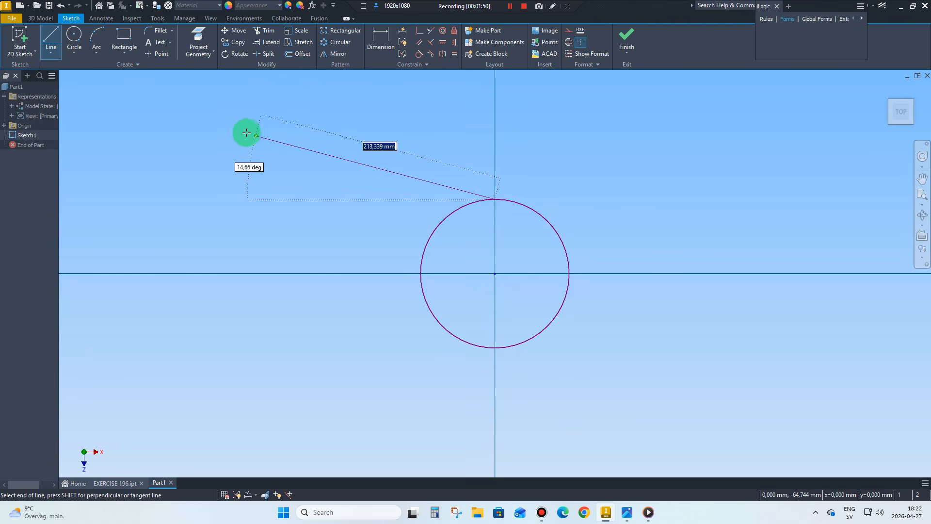
pyautogui.click(229, 125)
pyautogui.rightClick(302, 150)
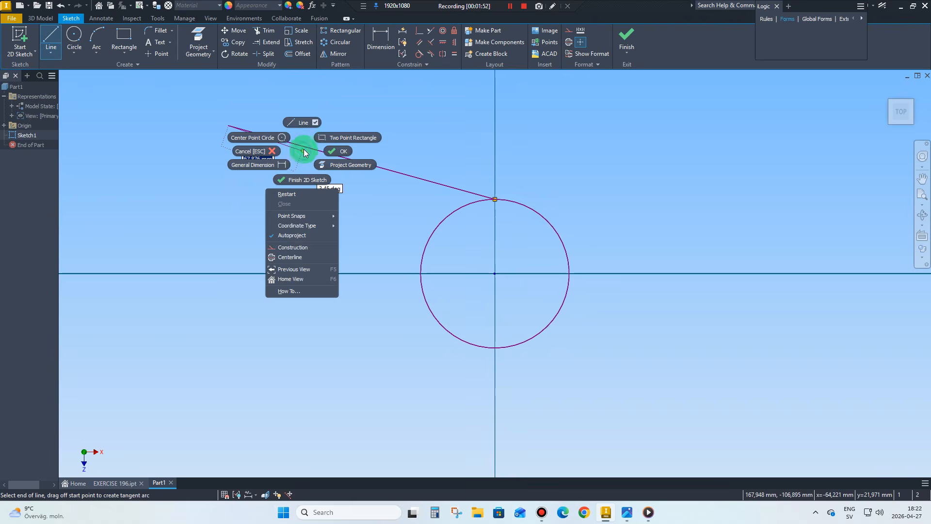
pyautogui.click(302, 120)
# Sketch a line from the circle's bottom quadrant, running left and descending at about 14°.
pyautogui.scroll(-2, 439, 157)
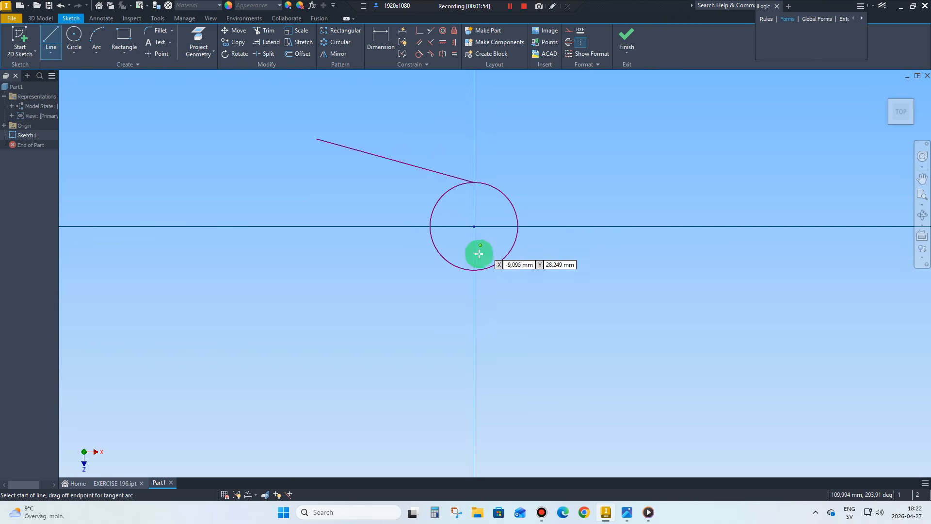
pyautogui.click(475, 270)
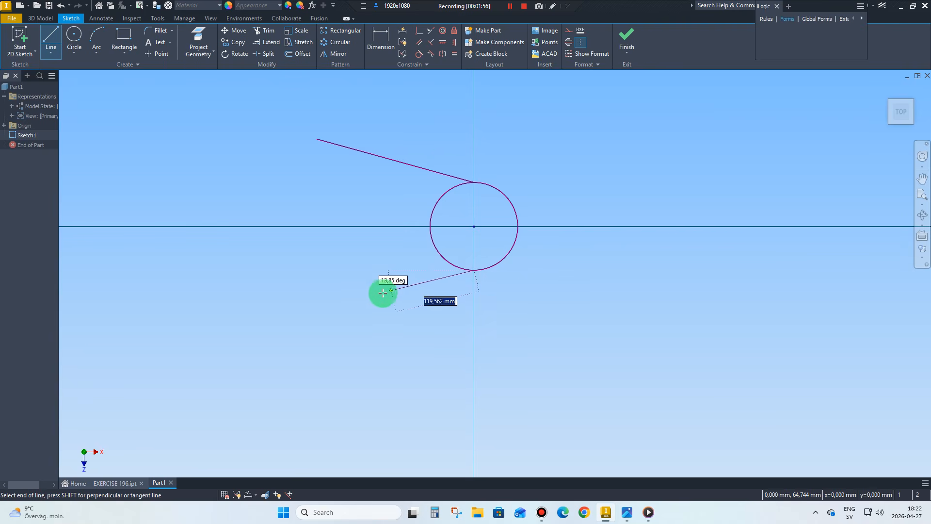
pyautogui.click(274, 322)
pyautogui.rightClick(312, 273)
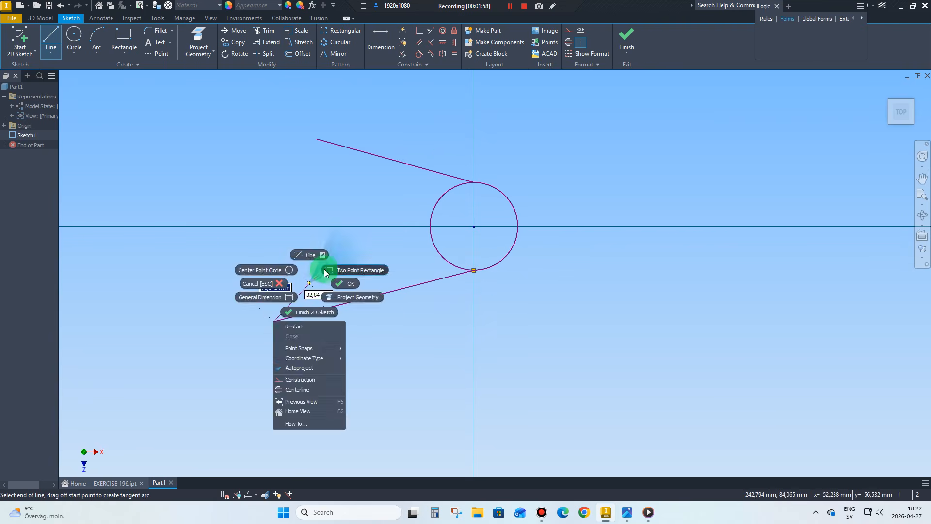
pyautogui.click(308, 250)
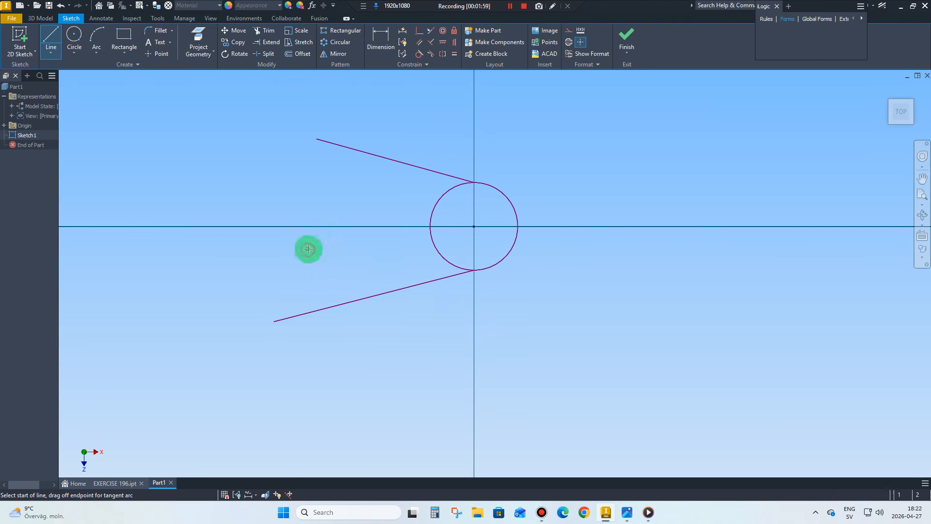
# Sketch a horizontal line from the origin leftward between the two slanted lines and convert it to construction geometry.
pyautogui.click(474, 226)
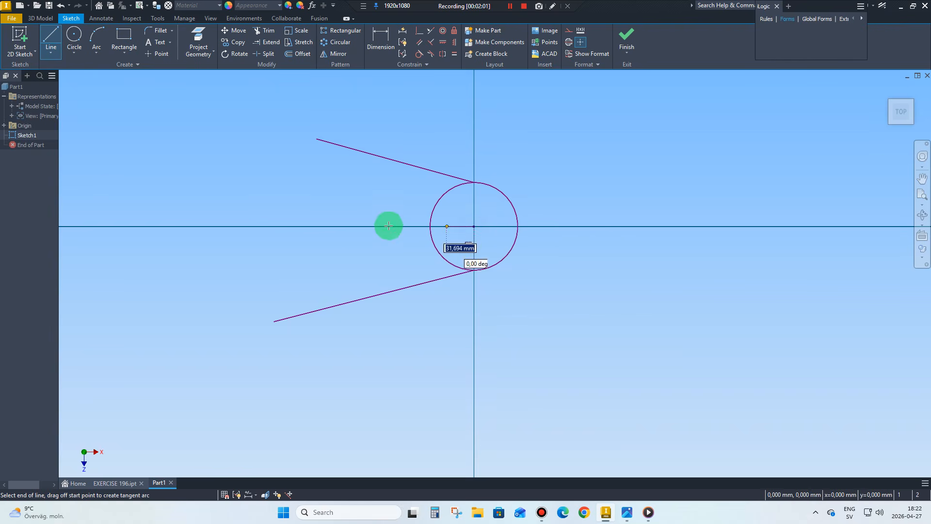
pyautogui.click(267, 225)
pyautogui.rightClick(301, 198)
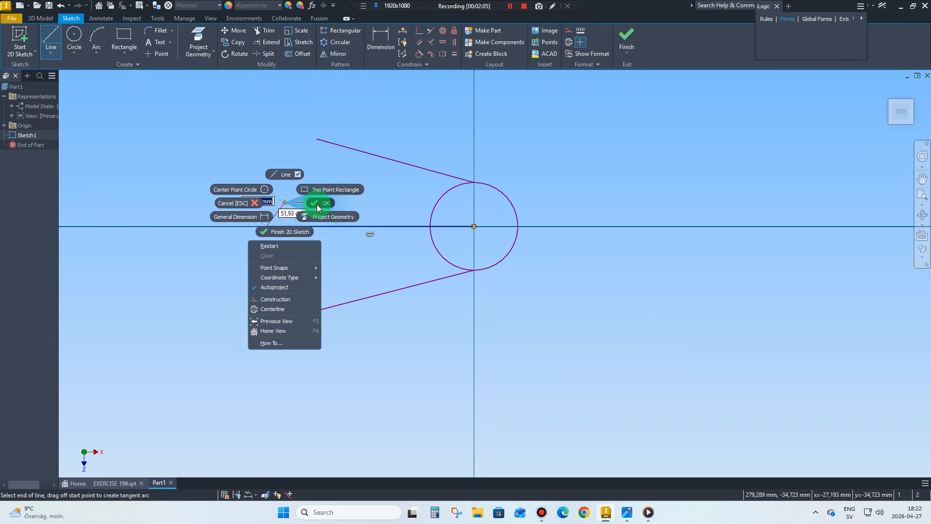
pyautogui.click(319, 205)
pyautogui.rightClick(325, 227)
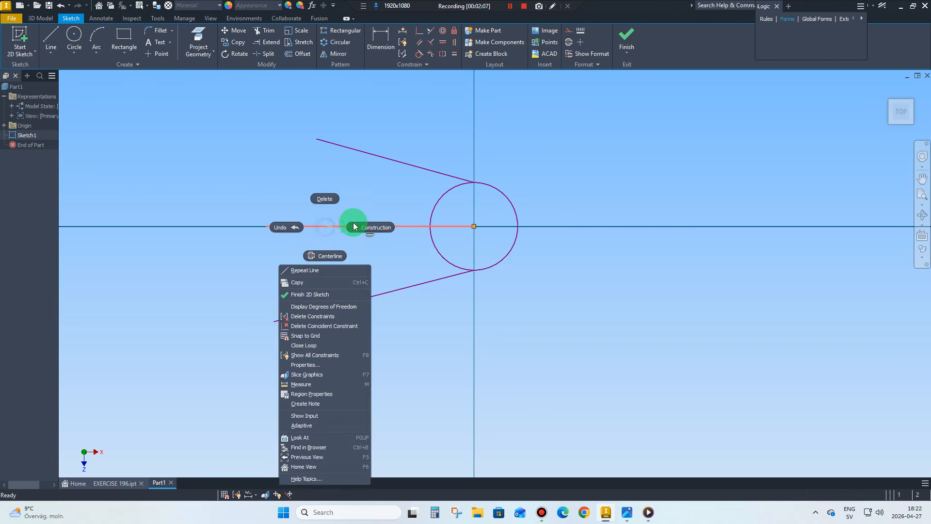
pyautogui.click(377, 228)
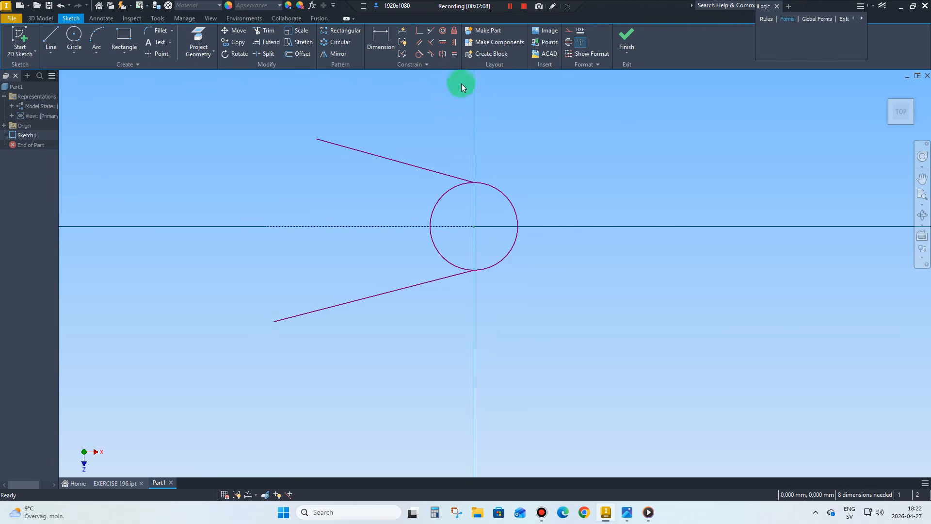
# Constrain the upper and lower slanted lines tangent to the circle.
pyautogui.click(444, 175)
pyautogui.click(451, 188)
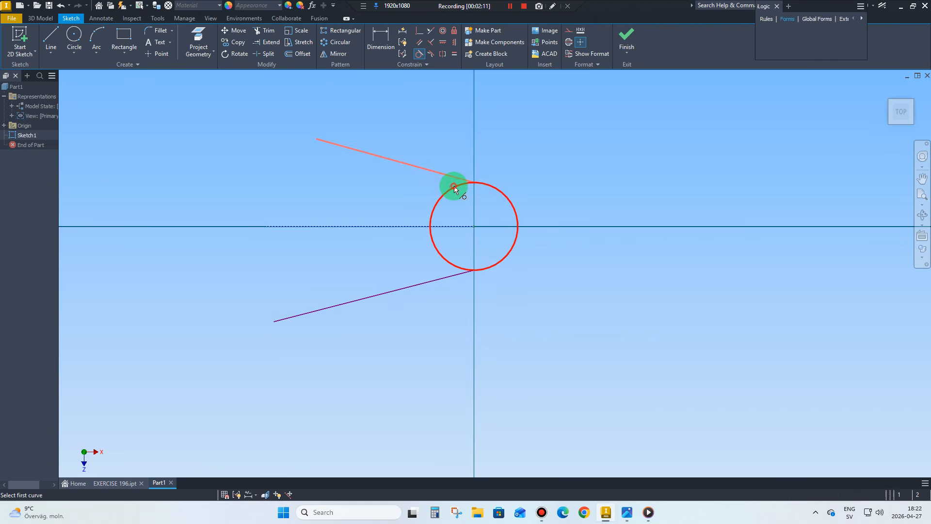
pyautogui.click(453, 270)
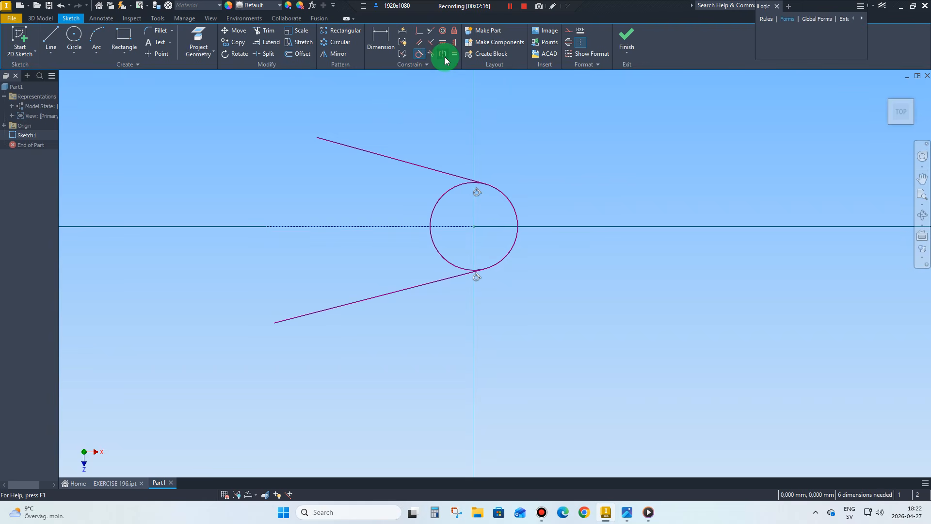
# Make the two slanted lines symmetric about the horizontal construction line.
pyautogui.click(400, 162)
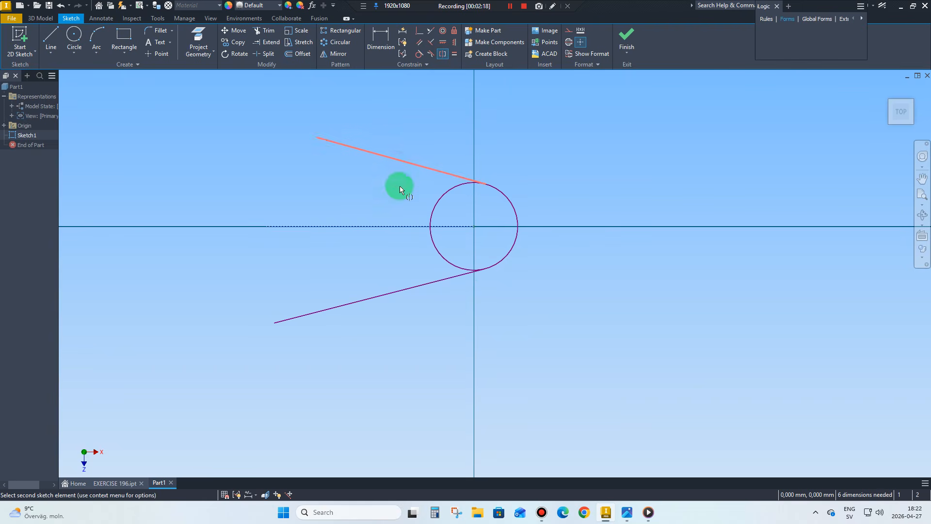
pyautogui.click(379, 295)
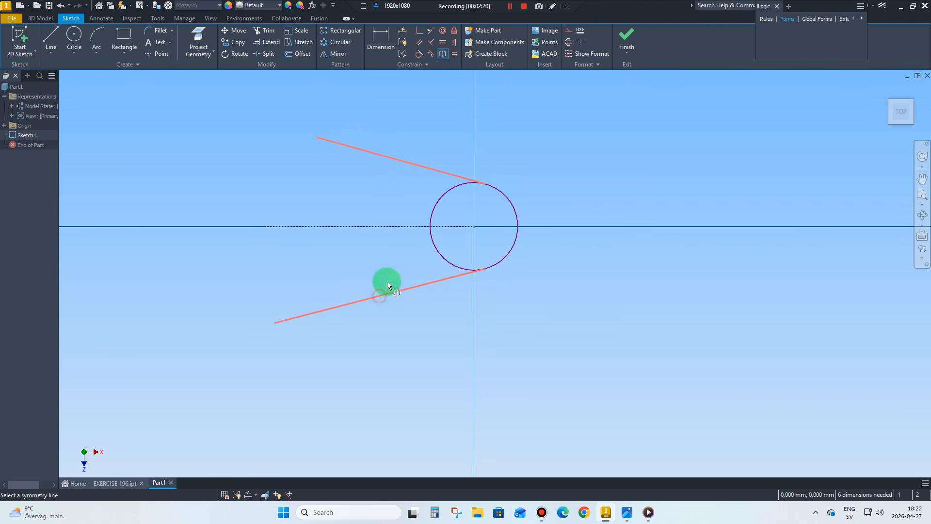
pyautogui.click(388, 227)
pyautogui.rightClick(380, 195)
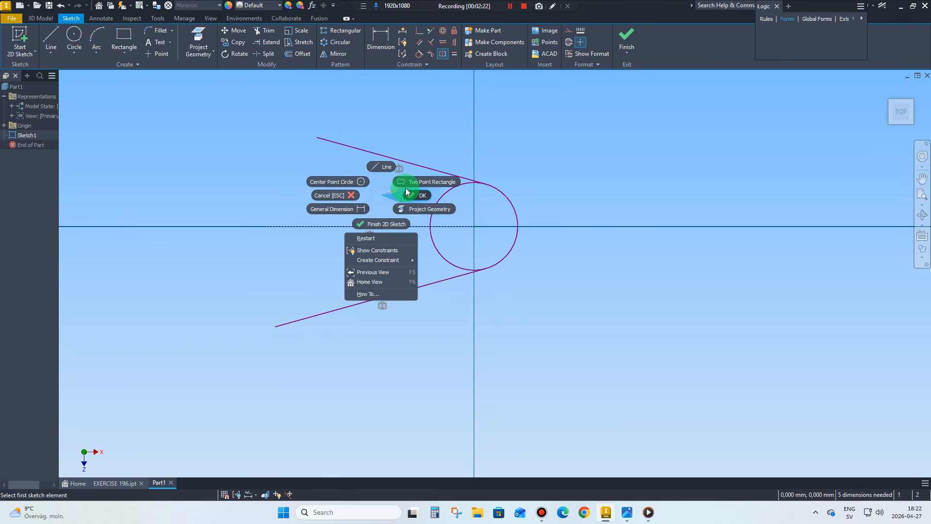
pyautogui.click(406, 195)
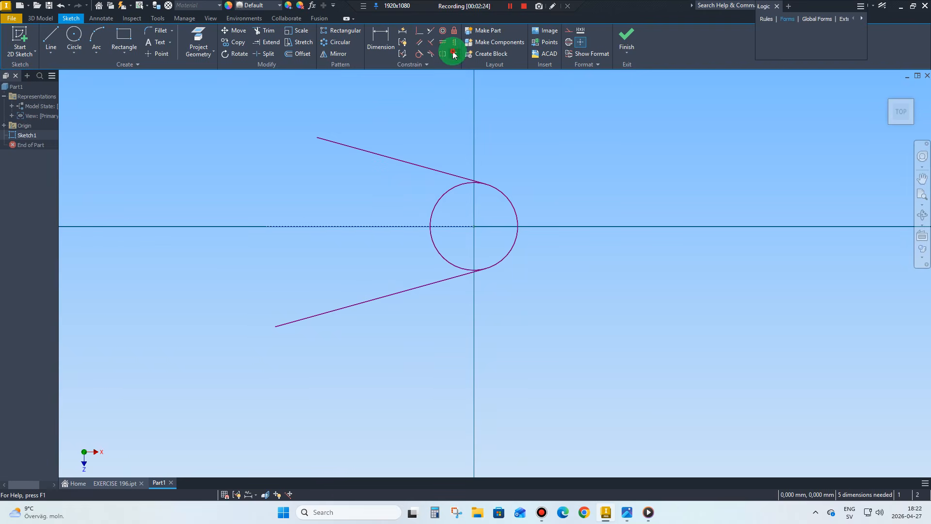
# Constrain the upper and lower slanted lines to equal length.
pyautogui.click(409, 164)
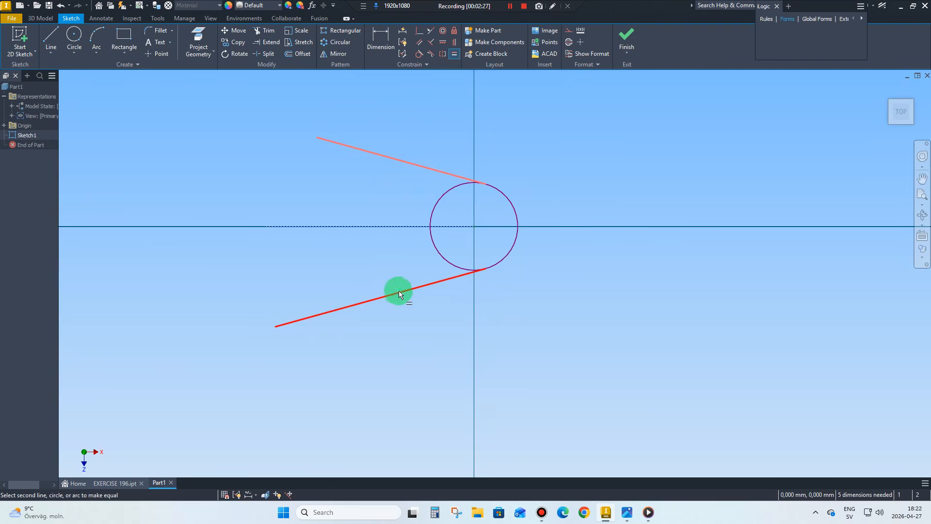
pyautogui.rightClick(319, 179)
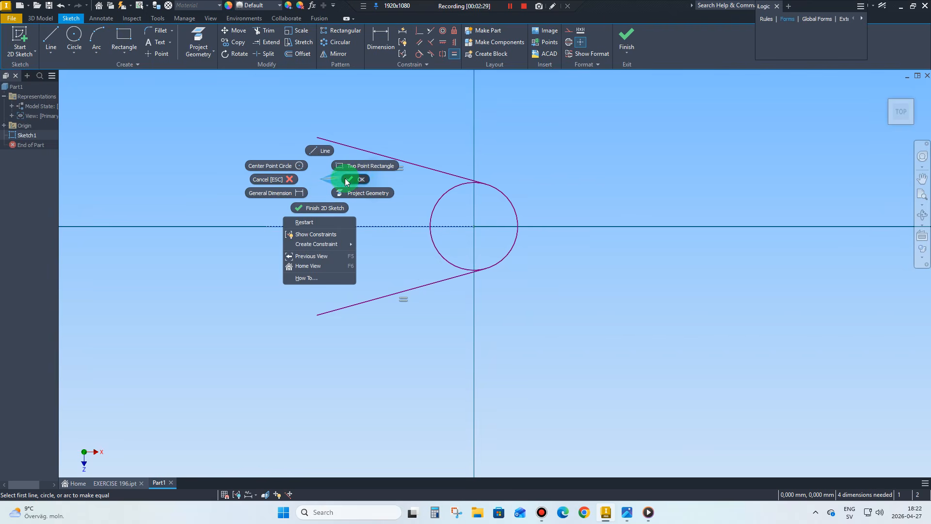
pyautogui.click(347, 181)
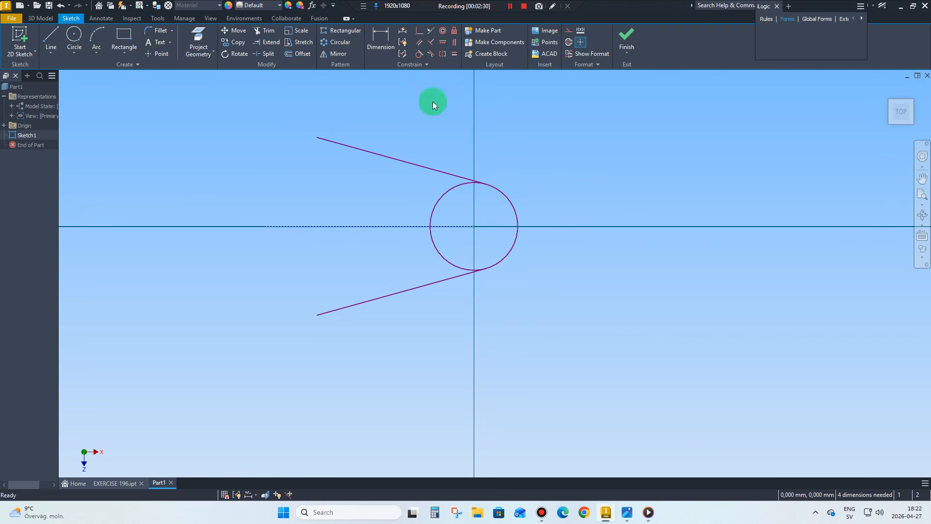
# Sketch a tangent arc from the upper slanted line's left end, continuing into a vertical line about 173 mm long downward.
pyautogui.rightClick(265, 127)
pyautogui.click(254, 97)
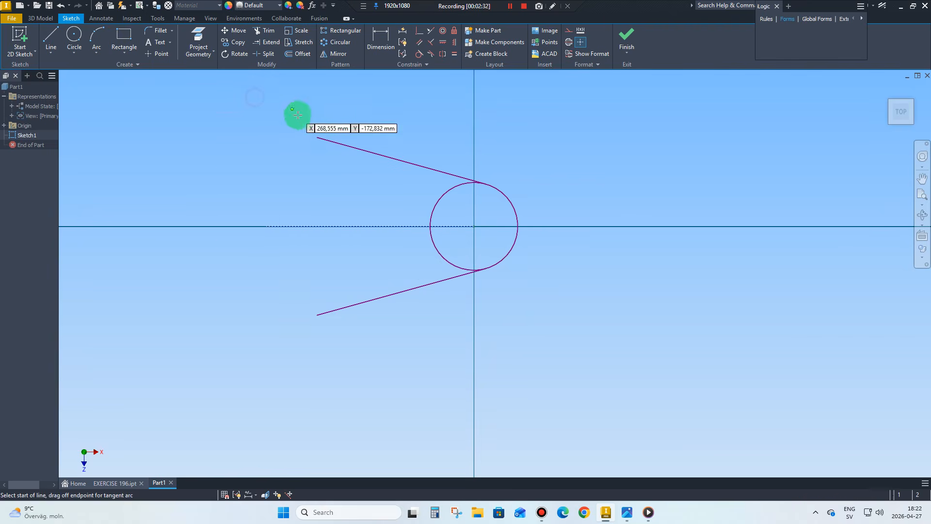
pyautogui.moveTo(317, 138); pyautogui.dragTo(287, 160)
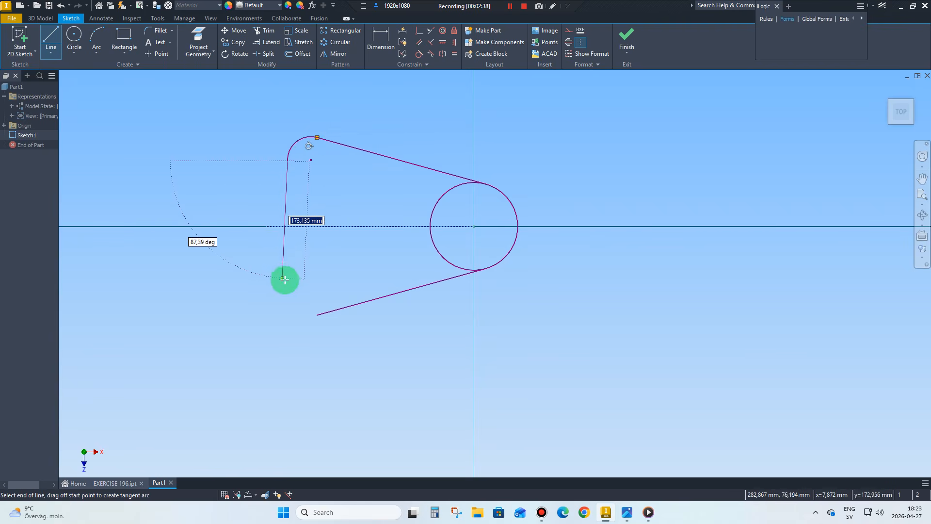
pyautogui.press('Escape')
# Draw a tangent arc of about 37 mm radius from the lower slanted line's left end to the vertical line's lower end.
pyautogui.rightClick(254, 265)
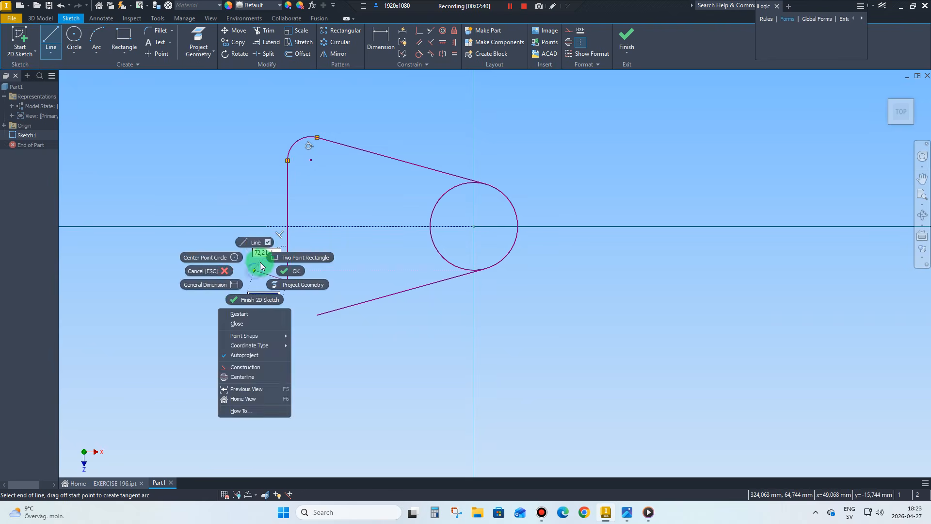
pyautogui.click(254, 243)
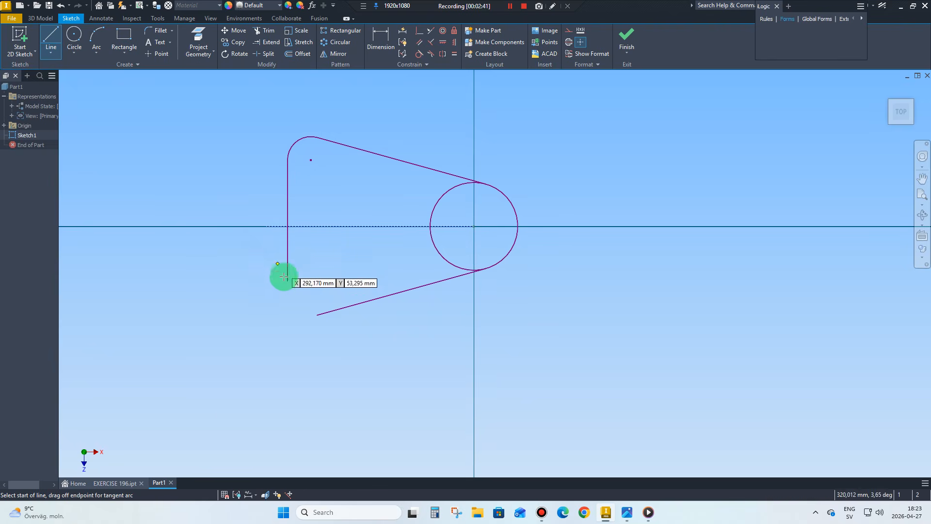
pyautogui.click(317, 315)
pyautogui.moveTo(306, 319); pyautogui.dragTo(278, 309)
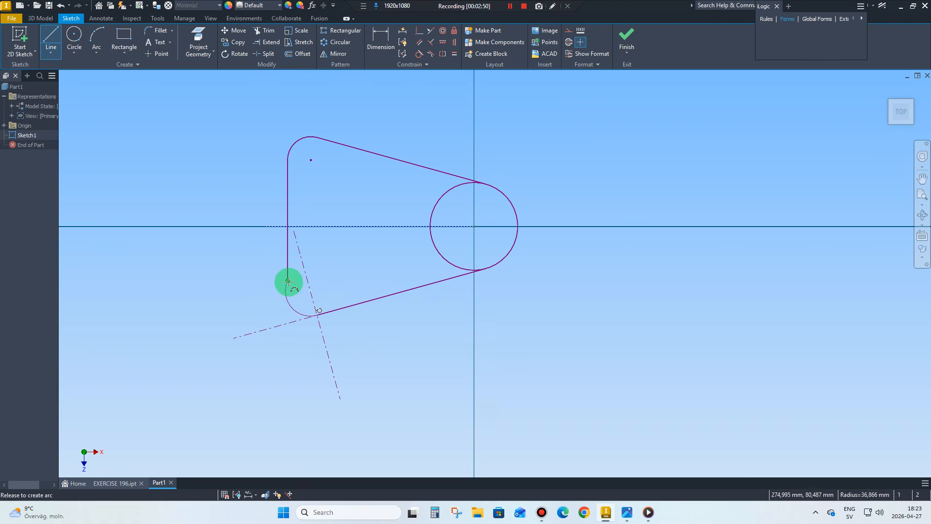
pyautogui.moveTo(289, 281); pyautogui.dragTo(288, 281)
pyautogui.rightClick(318, 271)
pyautogui.click(349, 275)
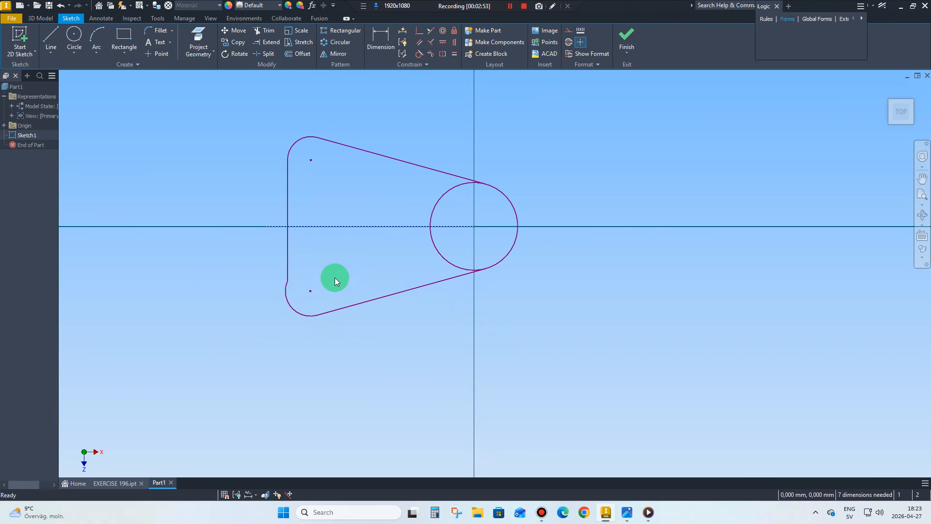
# Constrain the lower corner arc tangent to the vertical line.
pyautogui.scroll(-3, 334, 278)
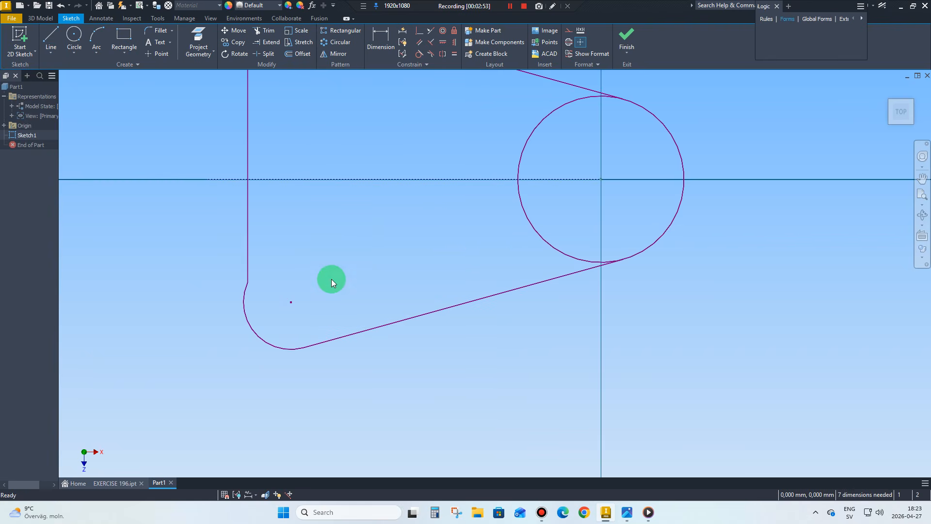
pyautogui.click(421, 57)
pyautogui.click(247, 296)
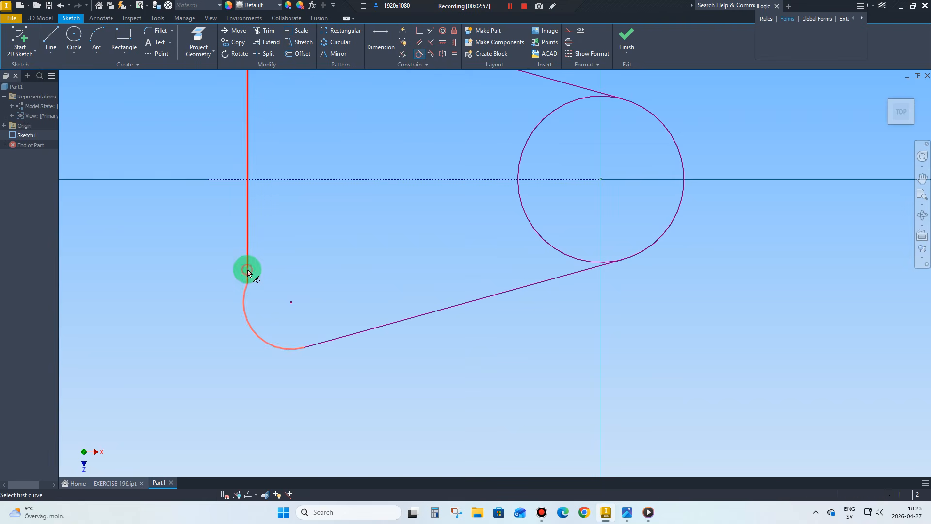
pyautogui.rightClick(298, 276)
pyautogui.click(334, 281)
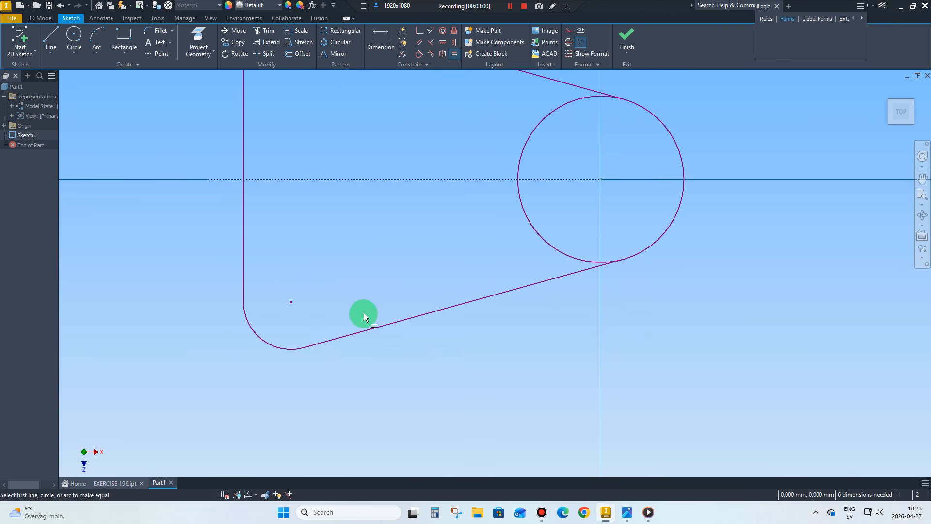
# Constrain the lower and upper corner arcs to equal radius.
pyautogui.scroll(-2, 361, 314)
pyautogui.click(304, 332)
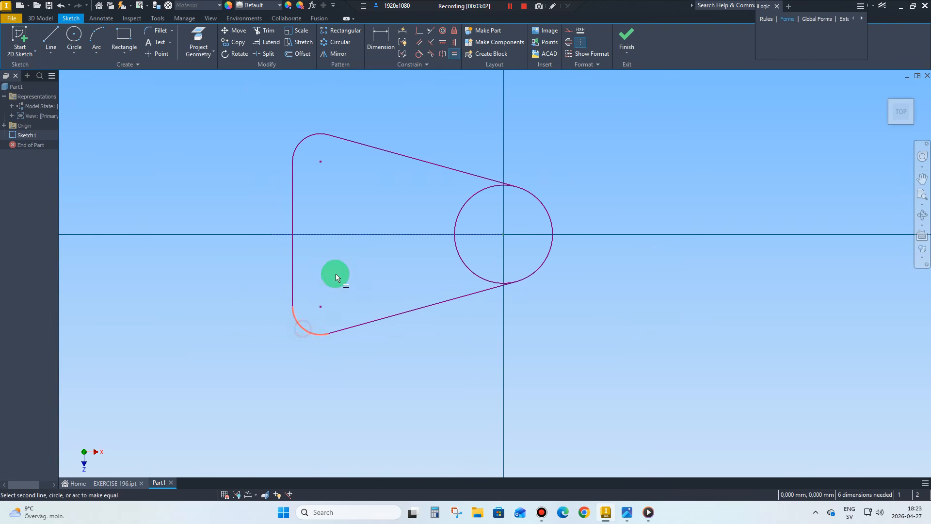
pyautogui.click(307, 142)
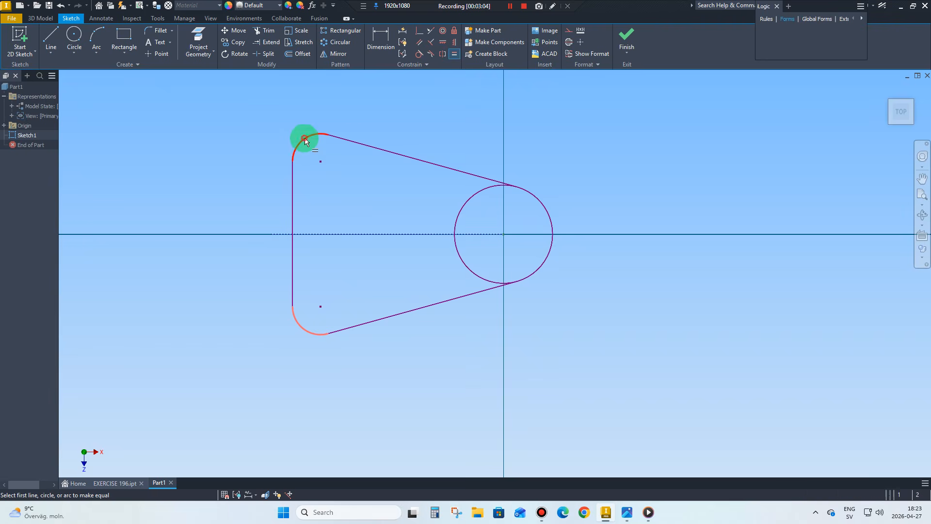
pyautogui.rightClick(366, 183)
pyautogui.click(397, 184)
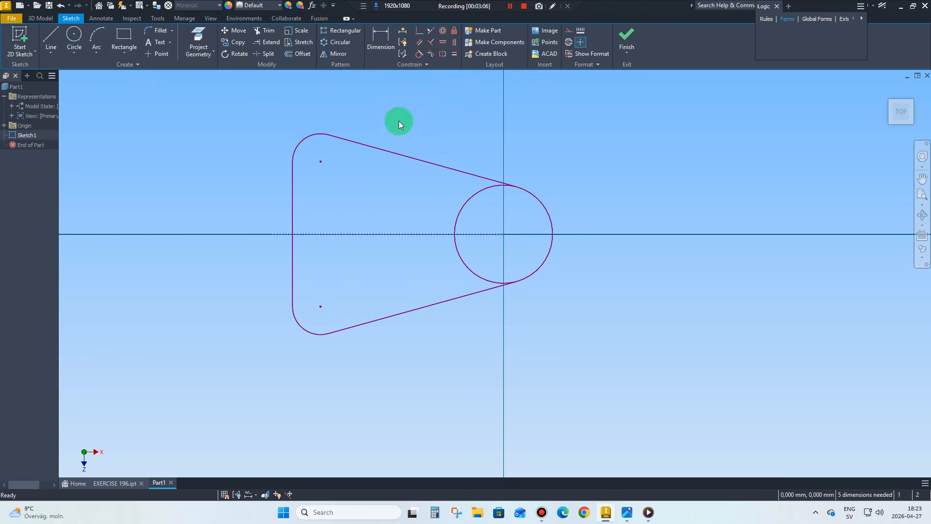
# Dimension the vertical distance between the two corner arc centres as 90 mm.
pyautogui.click(381, 57)
pyautogui.click(320, 161)
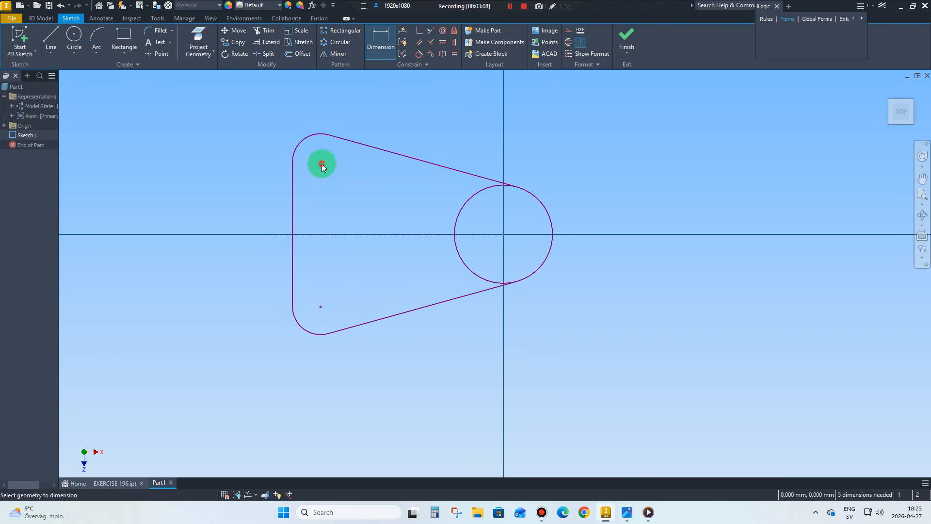
pyautogui.click(321, 306)
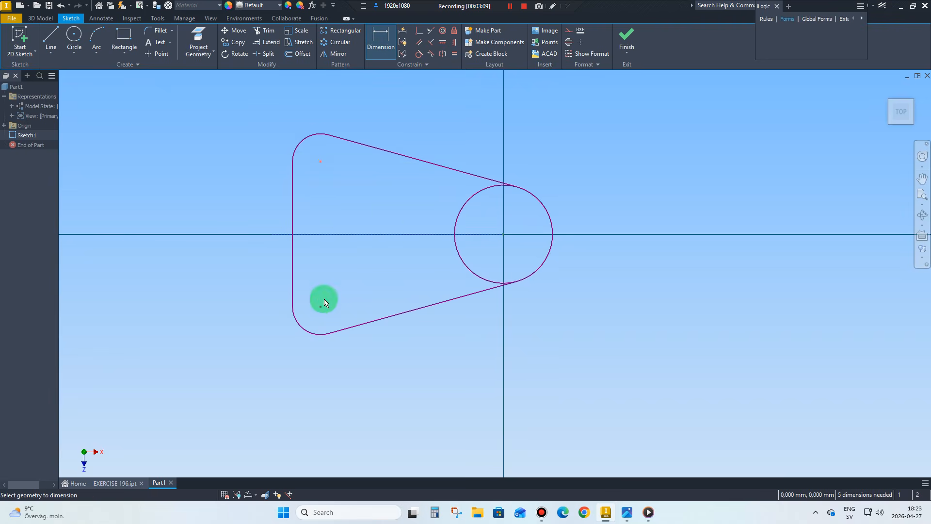
pyautogui.click(350, 278)
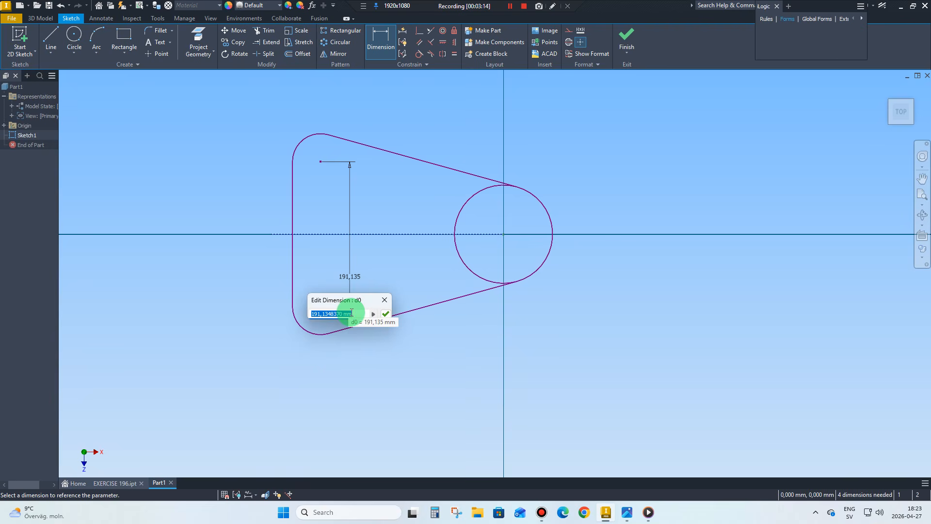
pyautogui.press('Return')
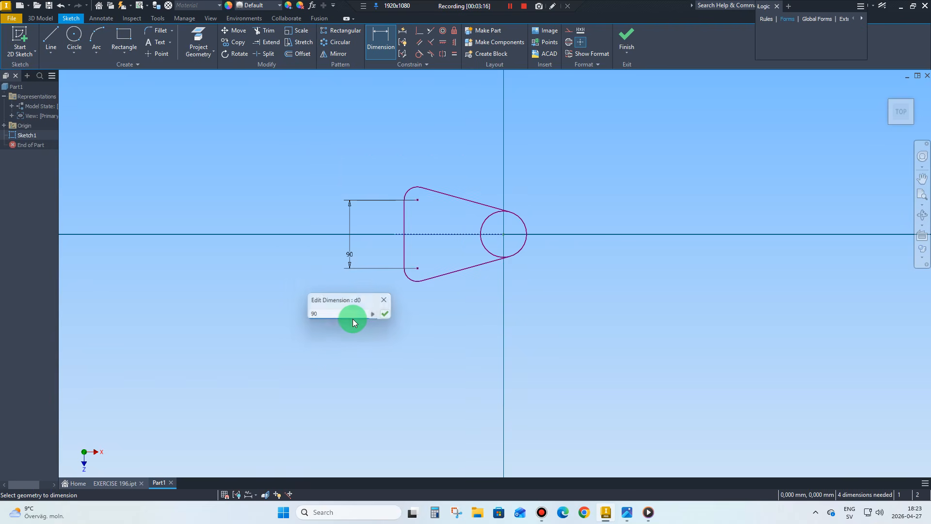
# Dimension the circle's diameter as 36*2 mm.
pyautogui.scroll(4, 542, 214)
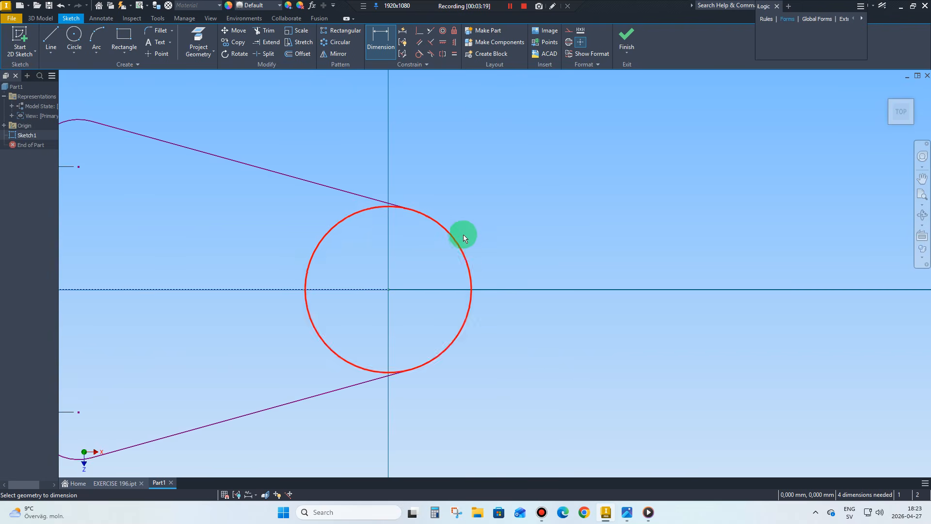
pyautogui.scroll(-3, 466, 236)
pyautogui.click(463, 248)
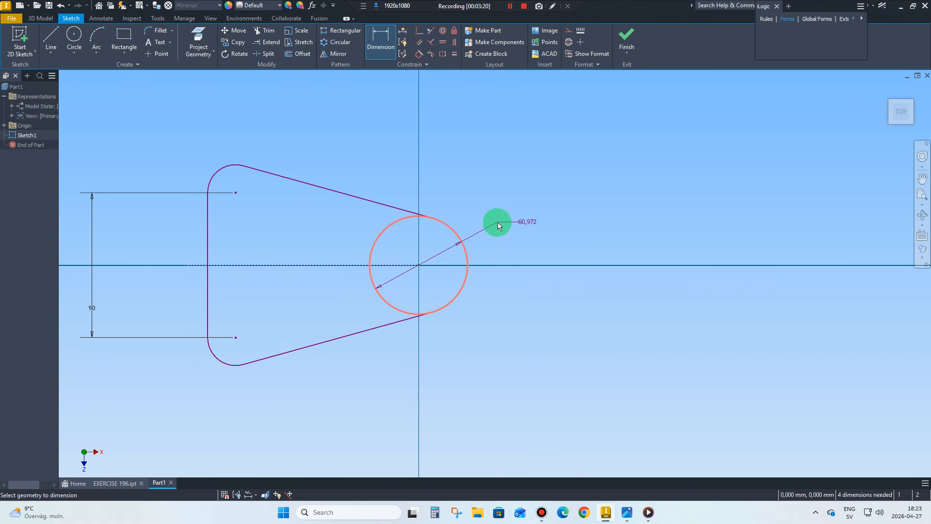
pyautogui.click(497, 224)
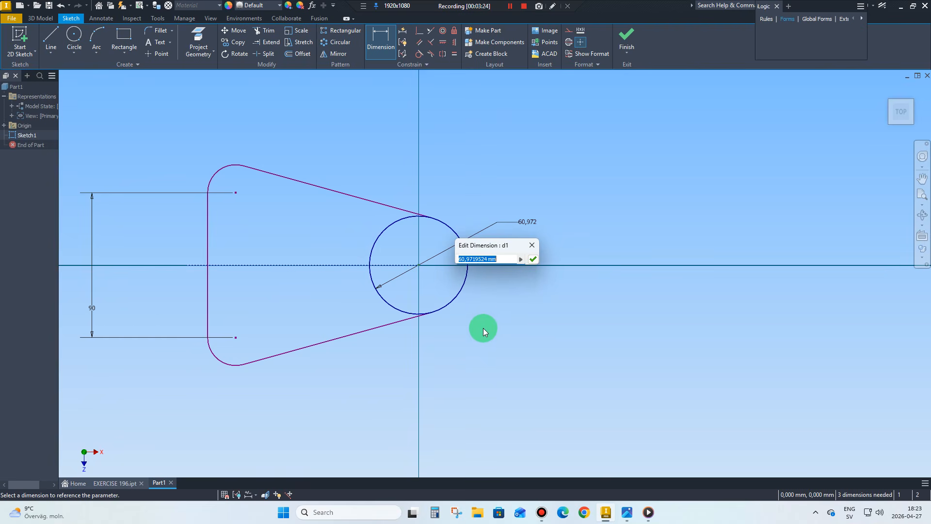
pyautogui.write('36*2')
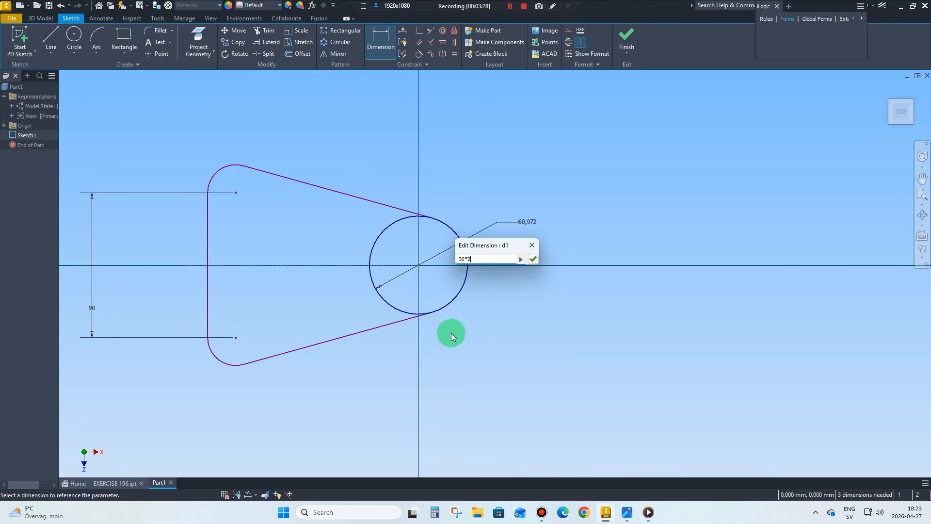
pyautogui.click(533, 260)
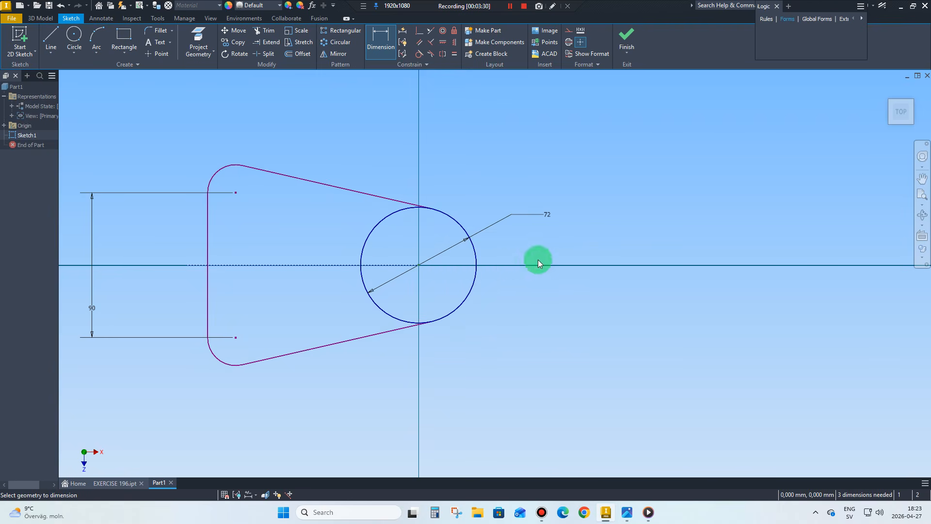
# Dimension the horizontal distance from the circle's centre to the lower corner arc's centre as 200 mm.
pyautogui.scroll(-3, 529, 243)
pyautogui.scroll(4, 450, 264)
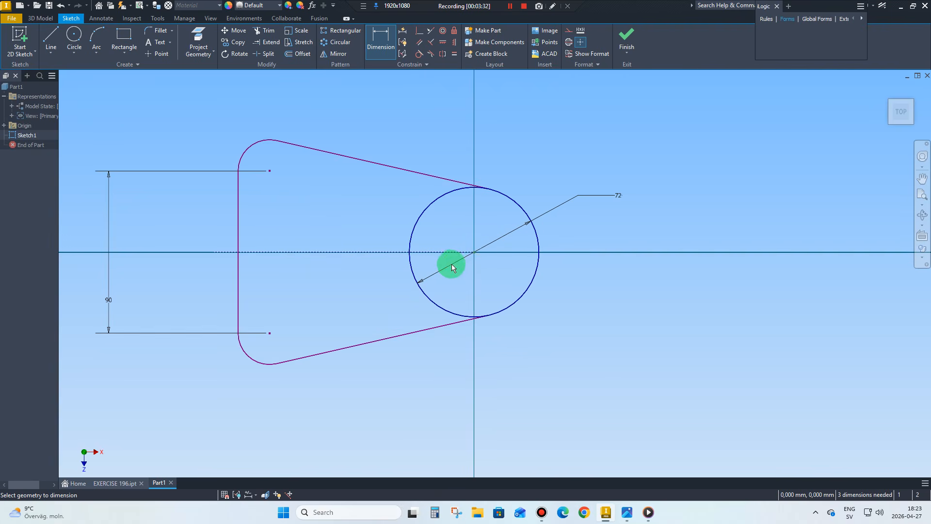
pyautogui.click(475, 252)
pyautogui.click(270, 333)
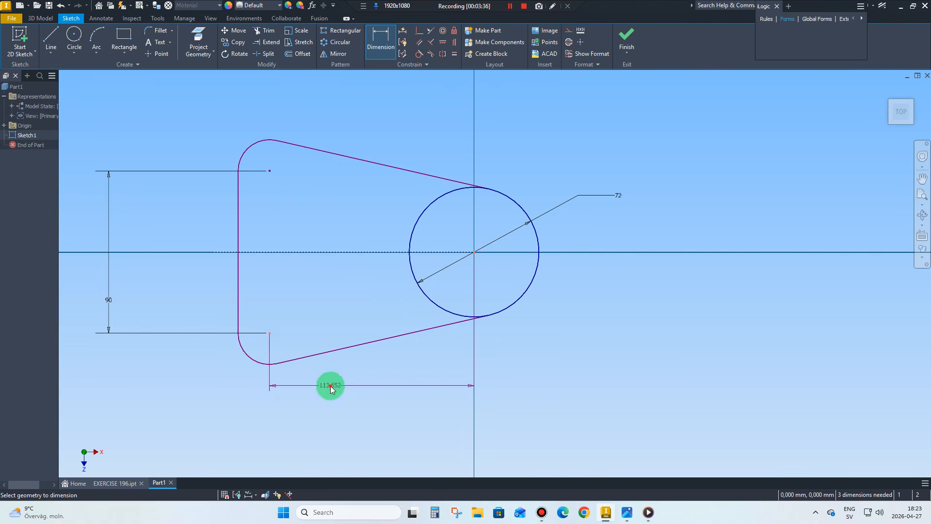
pyautogui.click(333, 386)
pyautogui.write('200')
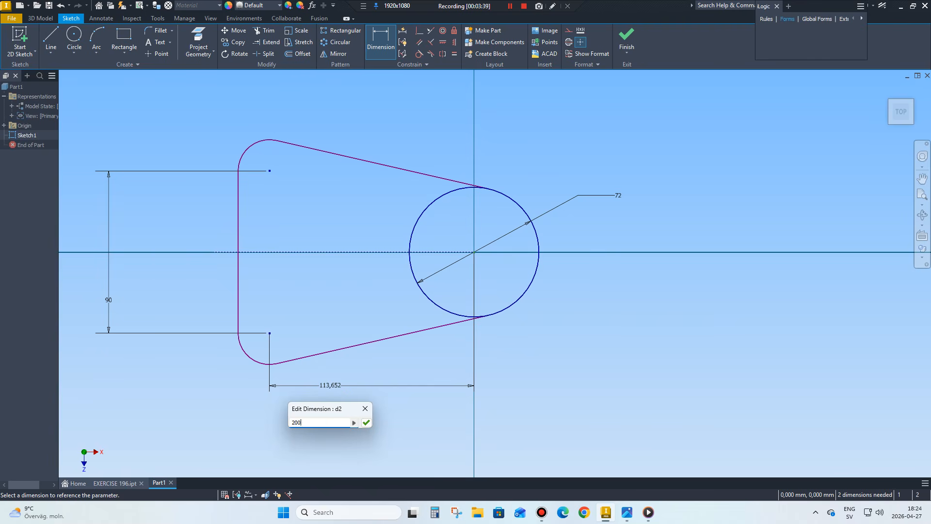
pyautogui.press('Return')
# Sketch a horizontal line from the circle's centre to its right edge and convert it to construction geometry.
pyautogui.scroll(3, 443, 271)
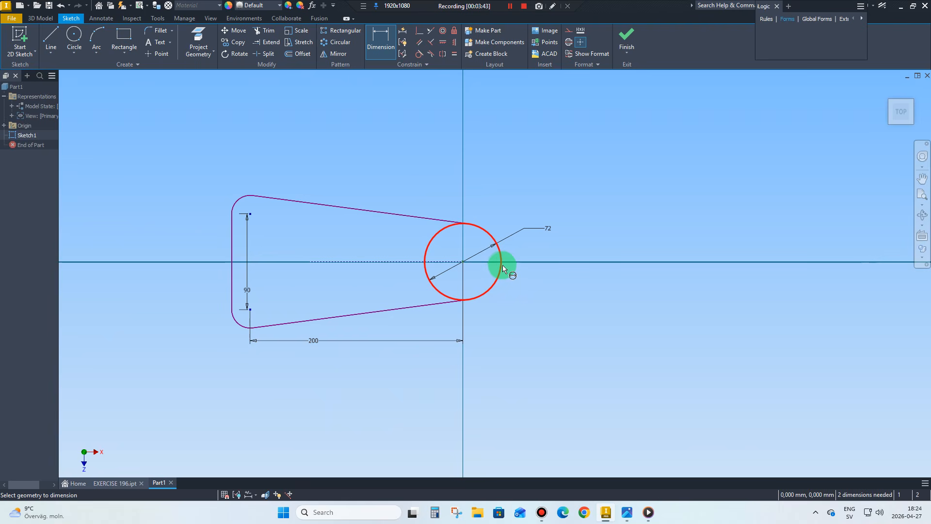
pyautogui.rightClick(532, 282)
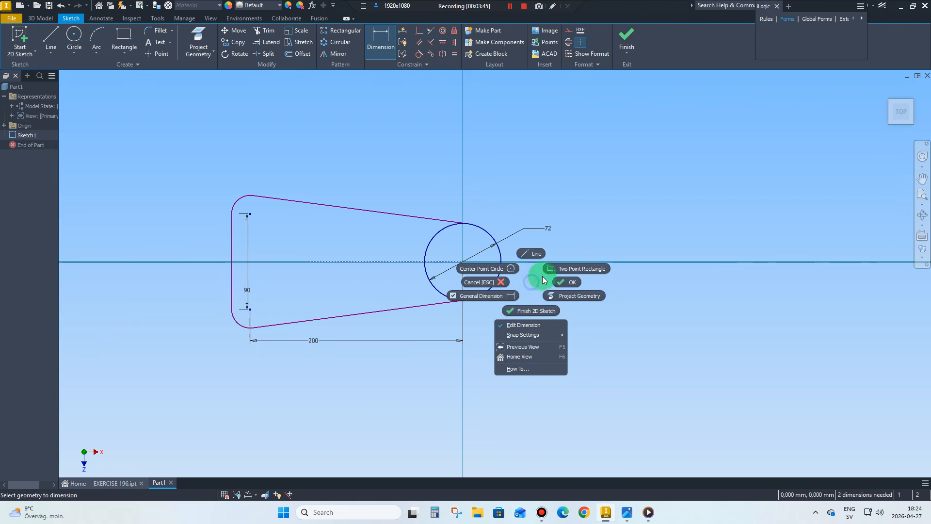
pyautogui.click(529, 253)
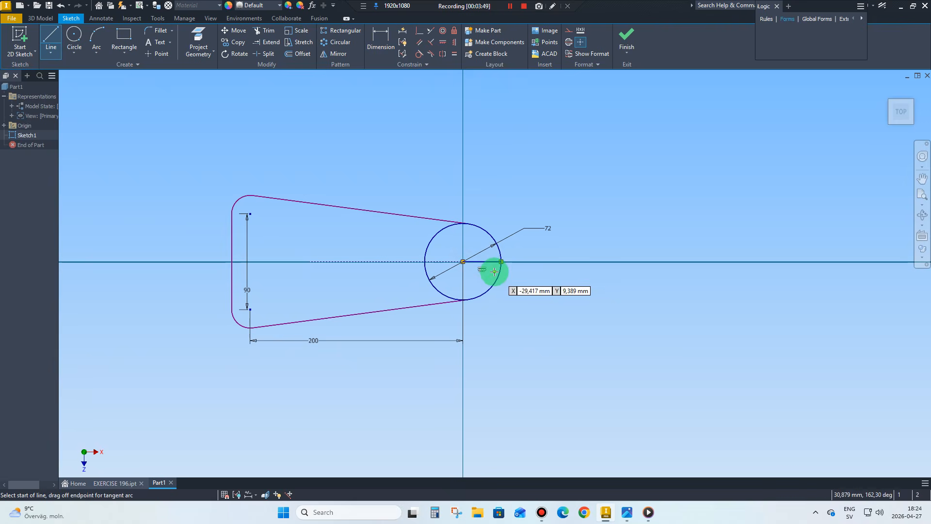
pyautogui.rightClick(495, 271)
pyautogui.click(515, 273)
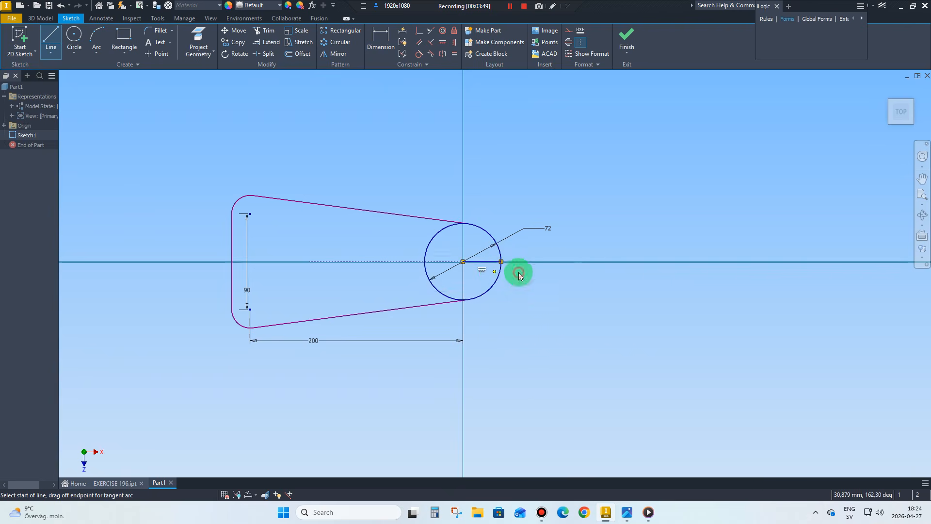
pyautogui.rightClick(491, 263)
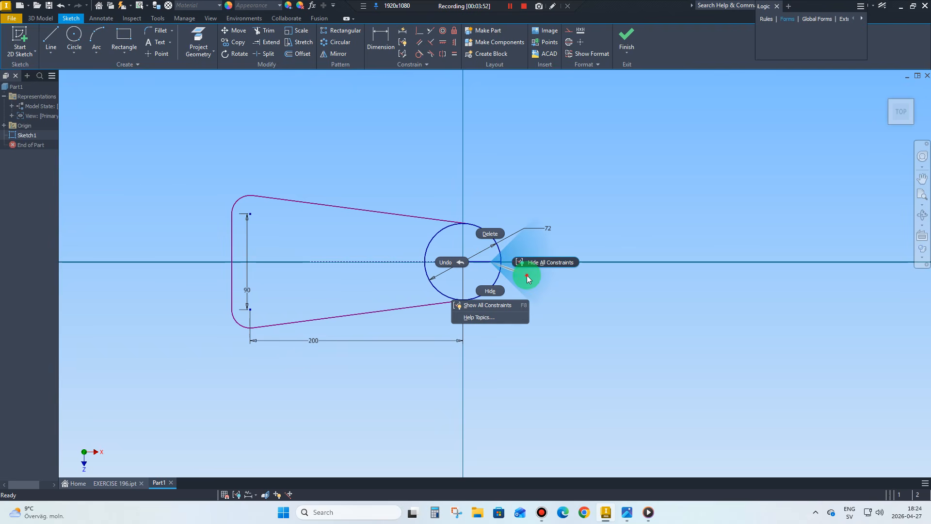
pyautogui.click(527, 275)
pyautogui.click(500, 261)
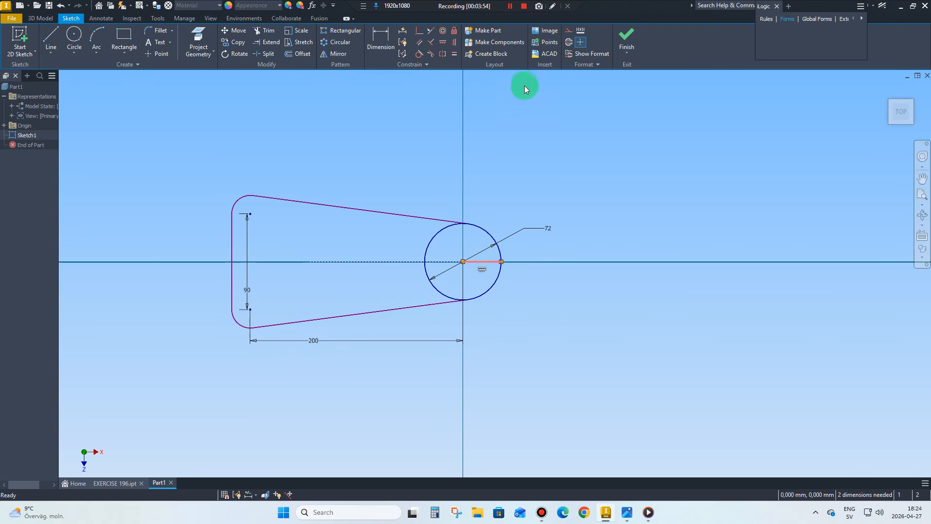
pyautogui.click(568, 30)
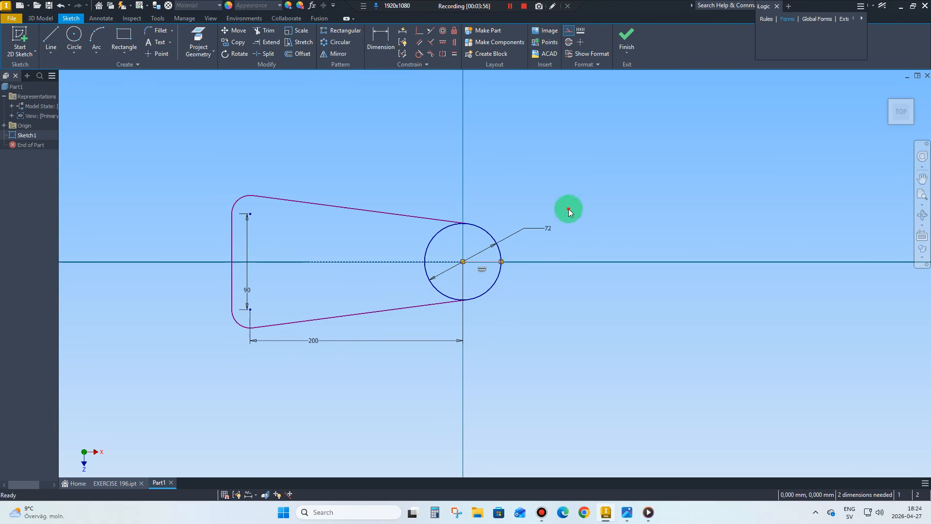
# Dimension the overall length from the vertical line's midpoint to the construction line's end on the circle as 261 mm.
pyautogui.click(386, 34)
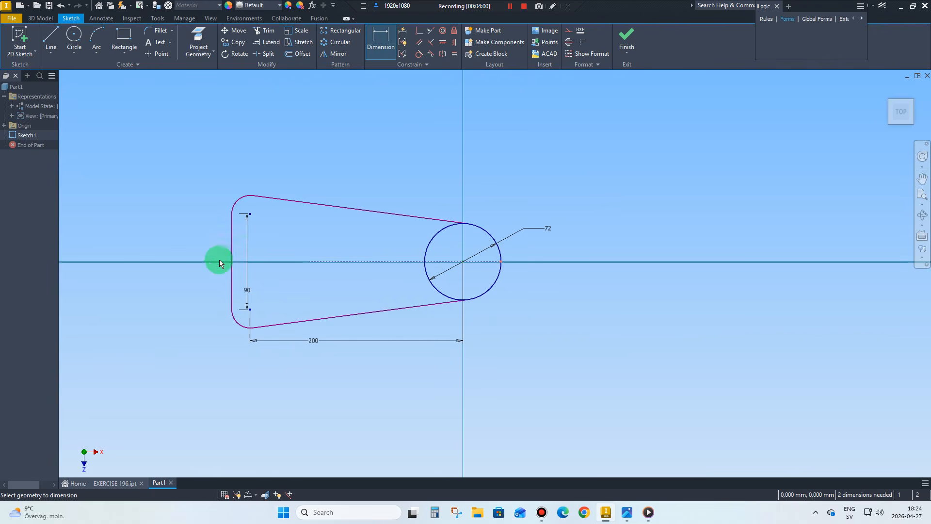
pyautogui.moveTo(232, 262); pyautogui.dragTo(371, 364)
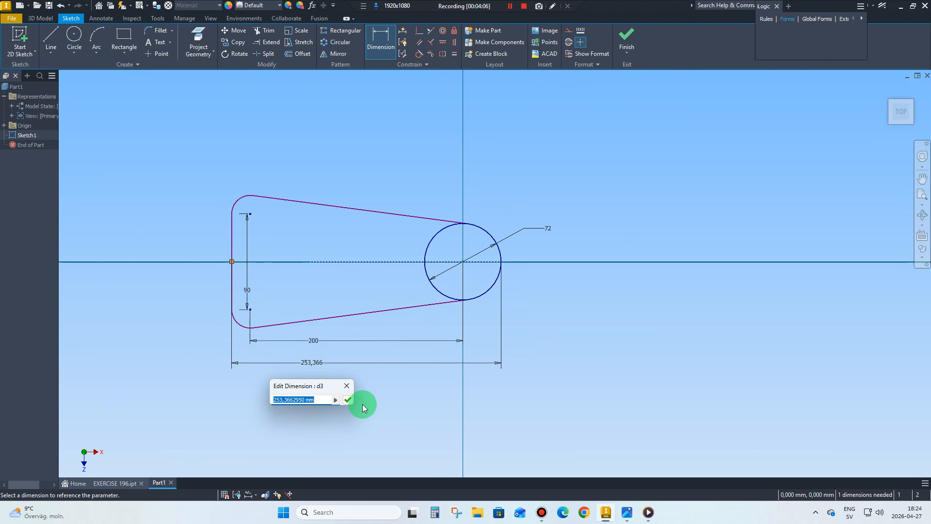
pyautogui.write('261')
pyautogui.press('Return')
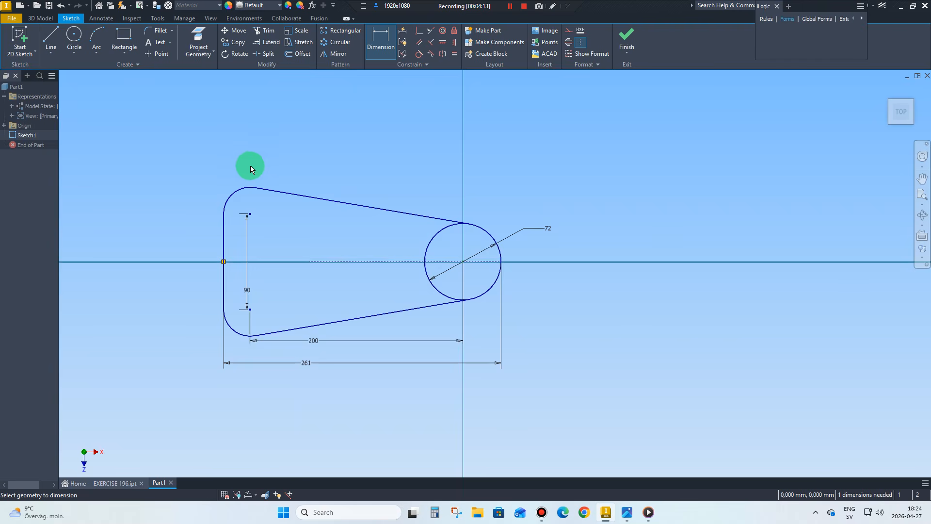
# Add a driven radius dimension to the upper corner arc of the outline.
pyautogui.scroll(3, 251, 166)
pyautogui.click(233, 210)
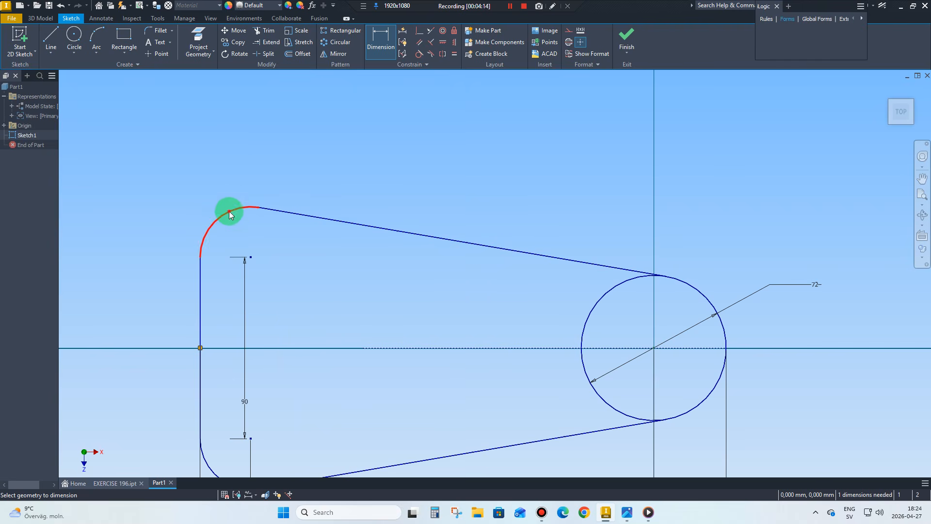
pyautogui.click(214, 191)
pyautogui.click(211, 91)
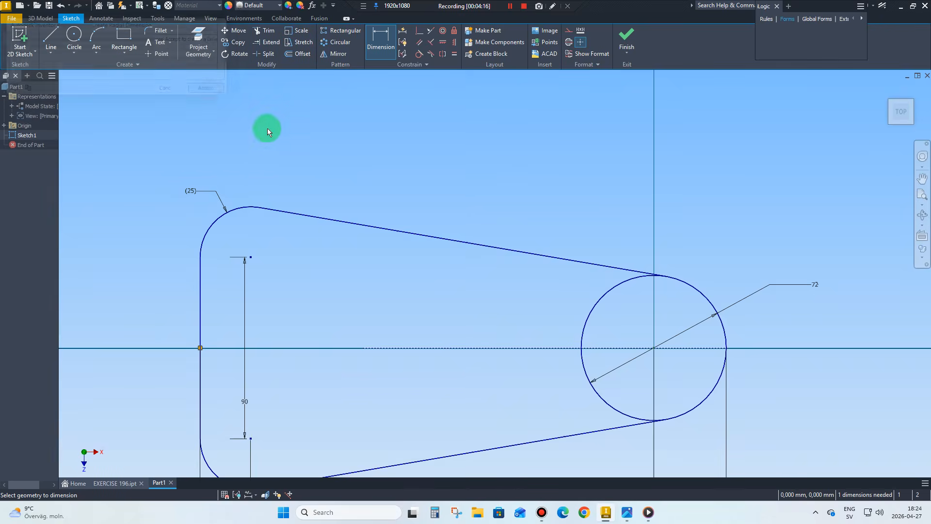
# Add a driven radius dimension to the lower corner arc and leave the Dimension command.
pyautogui.scroll(-3, 287, 135)
pyautogui.scroll(3, 261, 340)
pyautogui.click(248, 339)
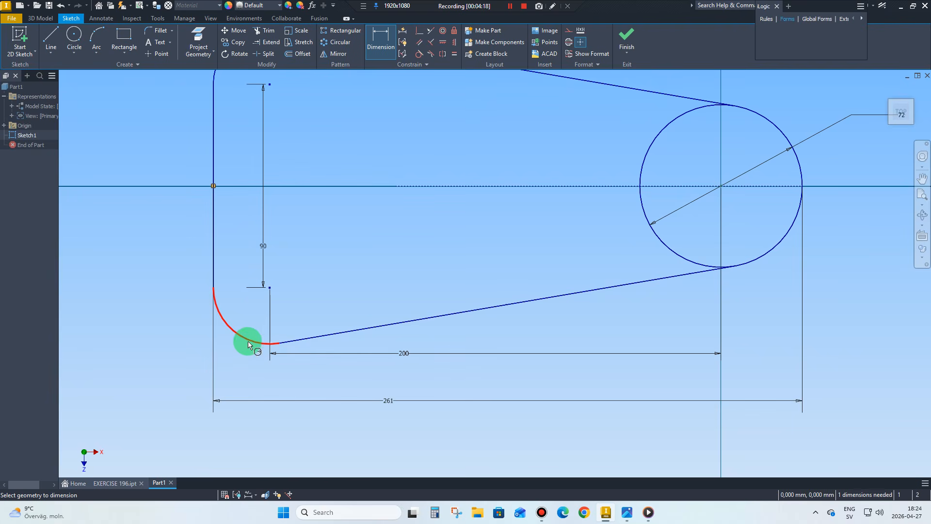
pyautogui.click(199, 369)
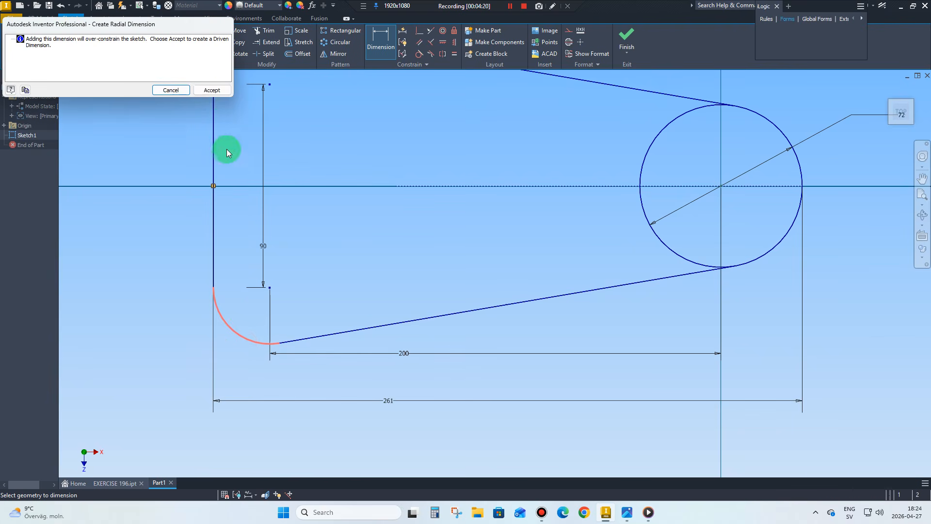
pyautogui.click(212, 91)
pyautogui.rightClick(365, 239)
pyautogui.click(403, 236)
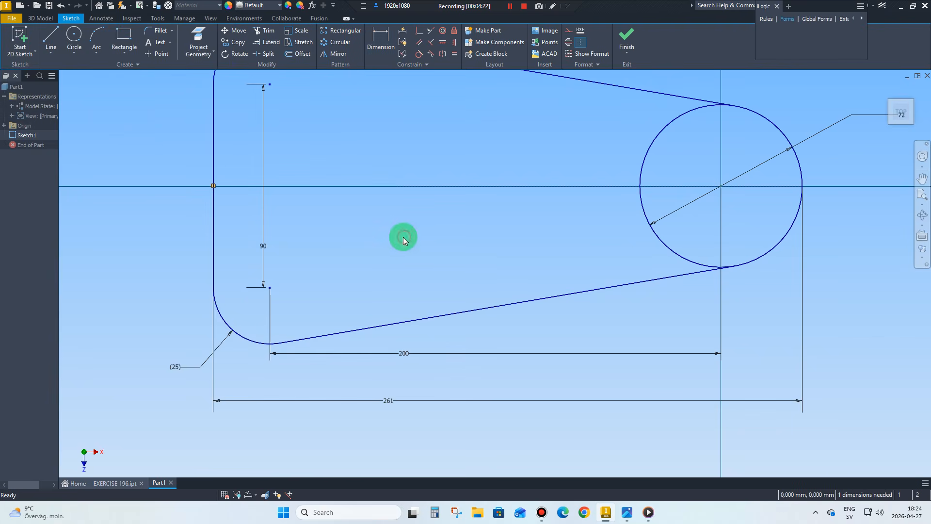
# Exit the outline sketch and reopen it for editing.
pyautogui.scroll(-2, 347, 252)
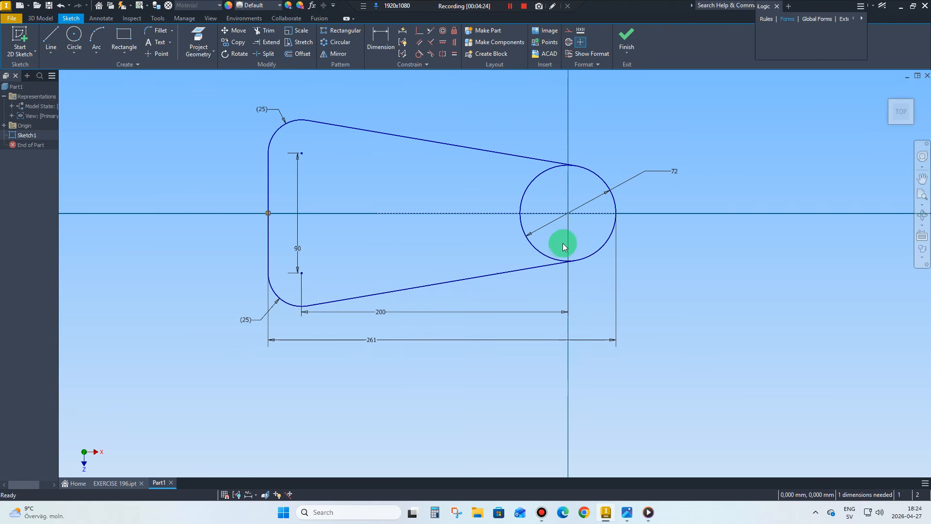
pyautogui.scroll(3, 562, 245)
pyautogui.scroll(-2, 531, 245)
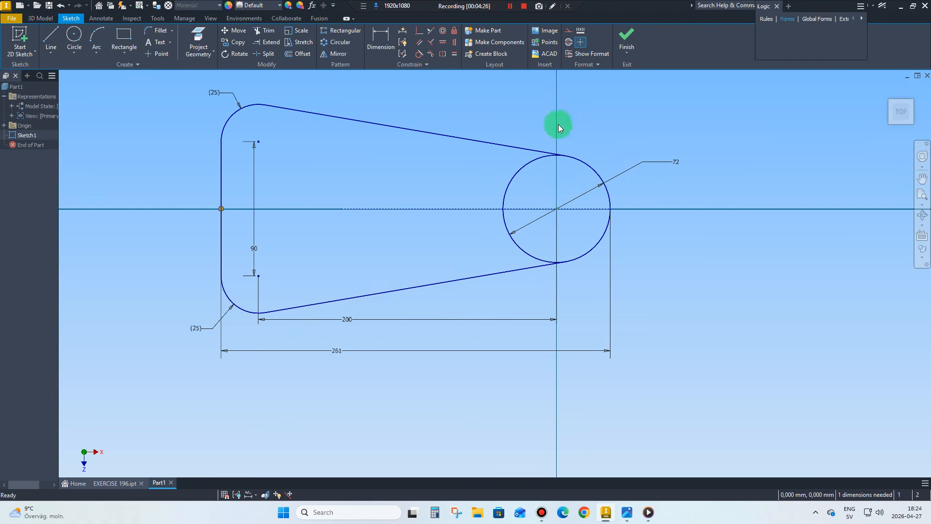
pyautogui.click(621, 30)
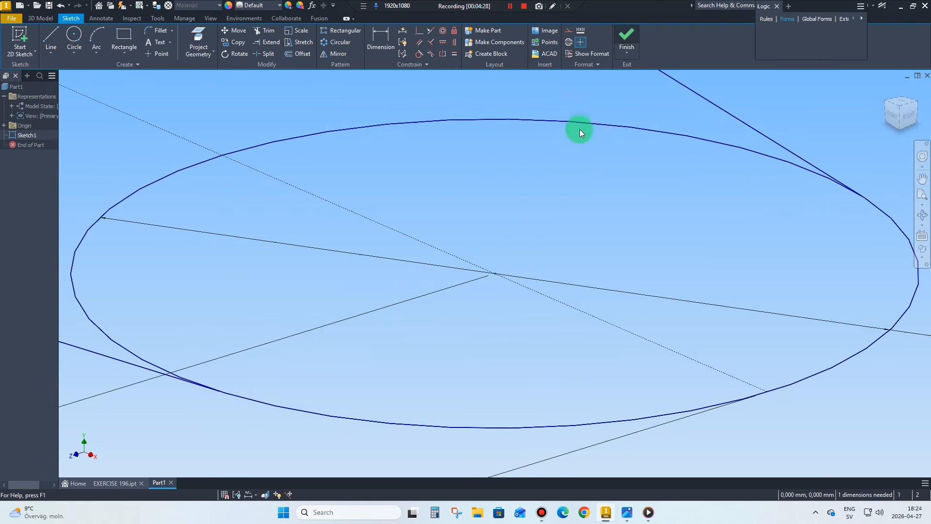
pyautogui.scroll(-3, 478, 191)
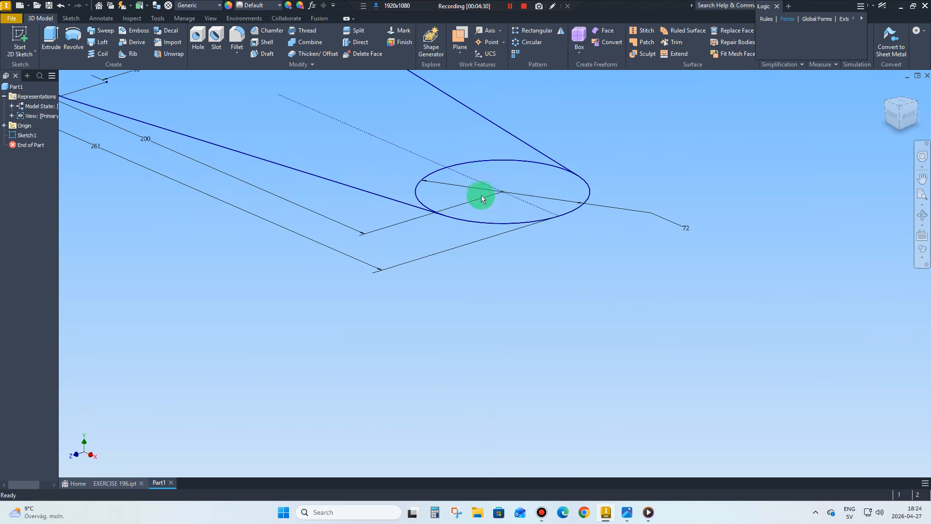
pyautogui.moveTo(500, 230)
pyautogui.keyDown('shift'); pyautogui.mouseDown(button='middle')
pyautogui.moveTo(385, 220)
pyautogui.moveTo(382, 228)
pyautogui.mouseUp(button='middle'); pyautogui.keyUp('shift')
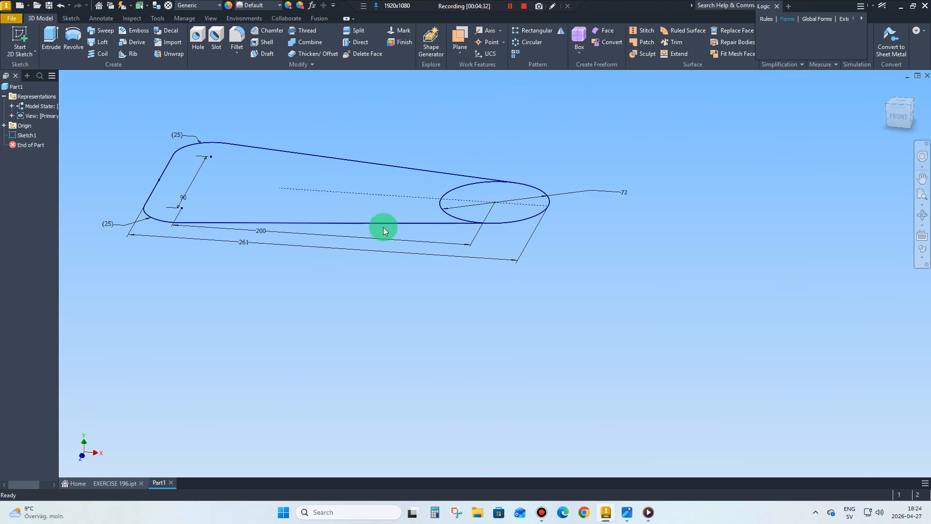
pyautogui.rightClick(385, 228)
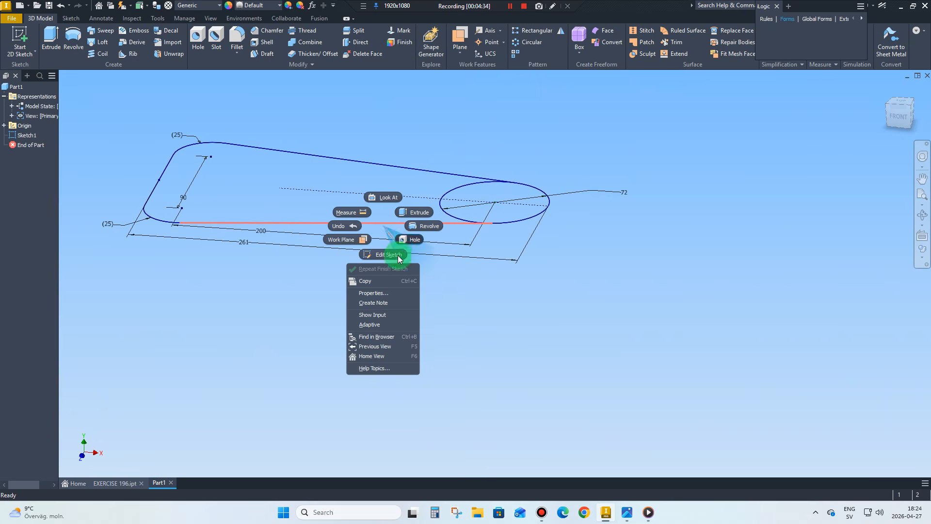
pyautogui.click(383, 254)
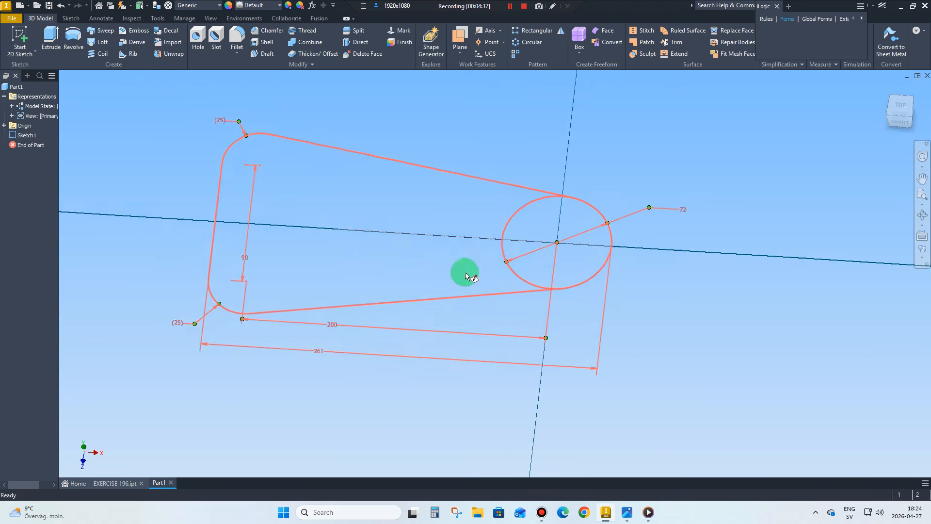
# Following the reference drawing's top view, sketch a 33 mm diameter circle concentric with the 72 mm circle and move its dimension clear of the circles.
pyautogui.click(625, 510)
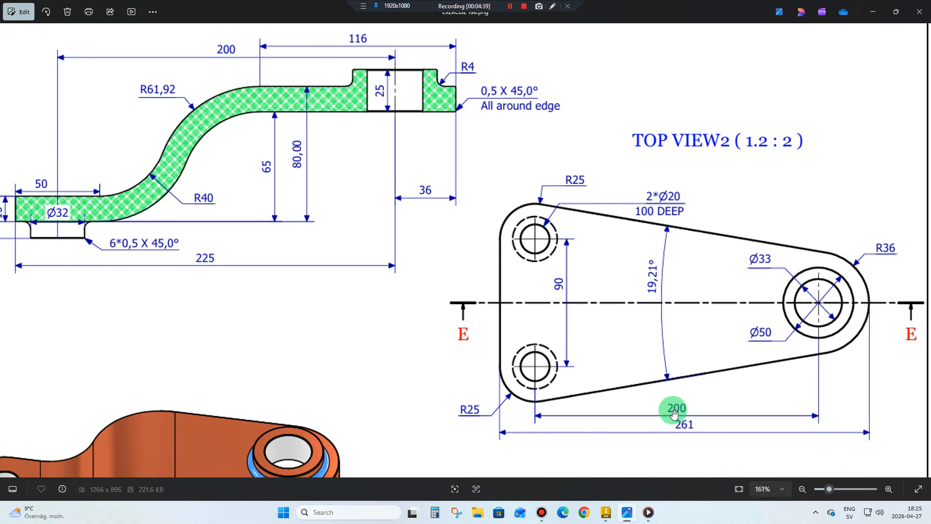
pyautogui.scroll(2, 849, 313)
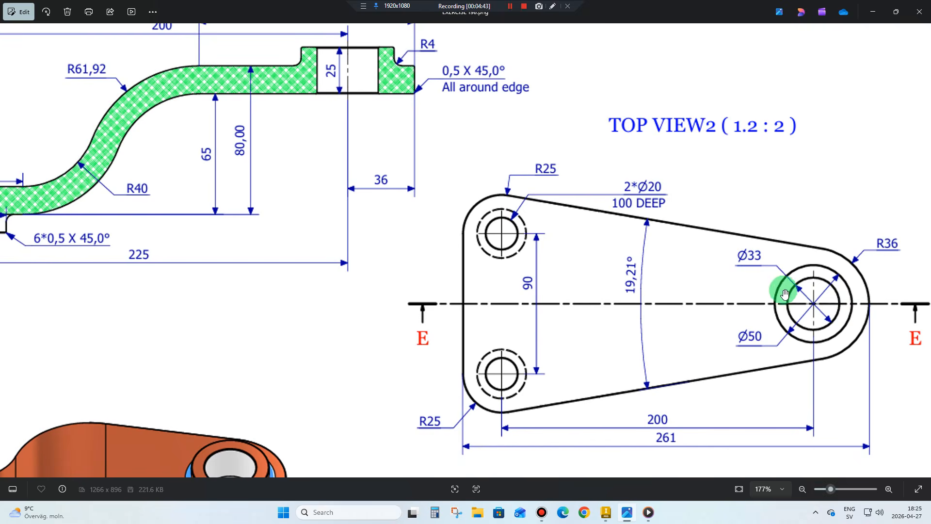
pyautogui.click(606, 510)
pyautogui.rightClick(415, 198)
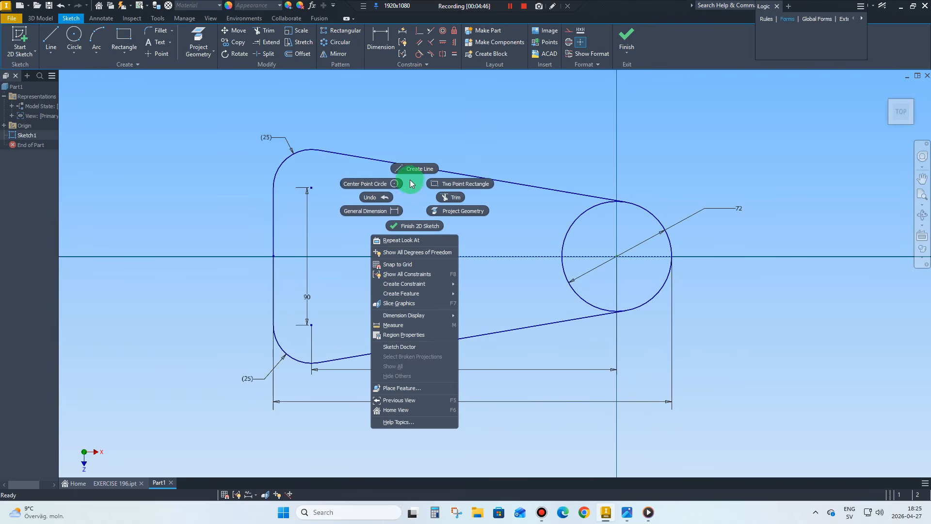
pyautogui.click(385, 184)
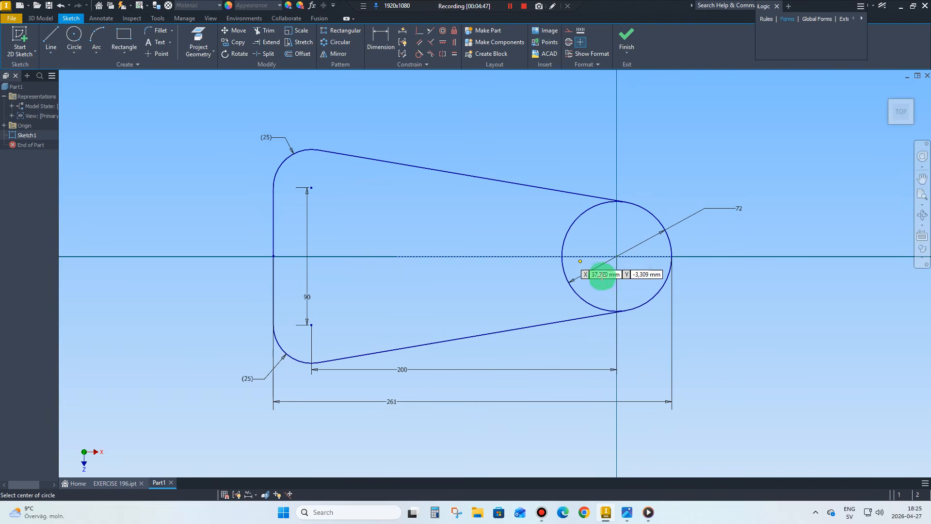
pyautogui.click(617, 256)
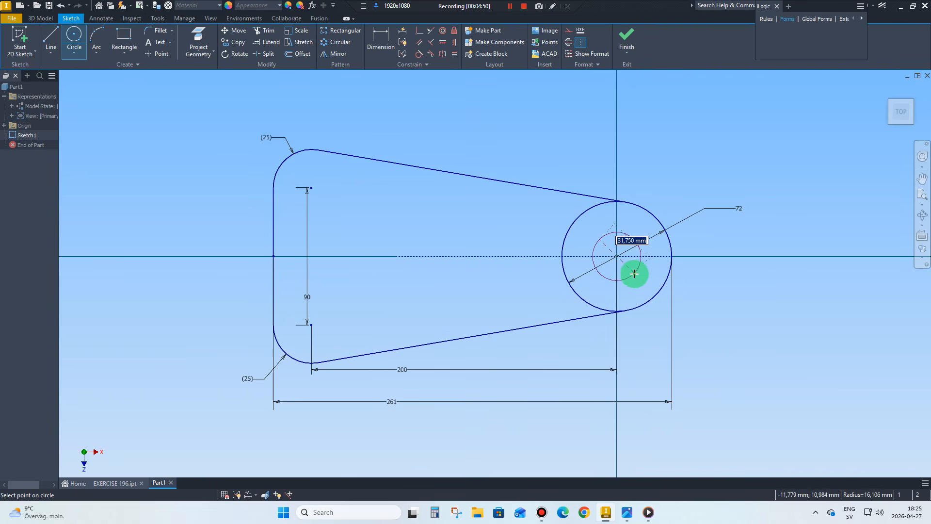
pyautogui.write('33')
pyautogui.press('Return')
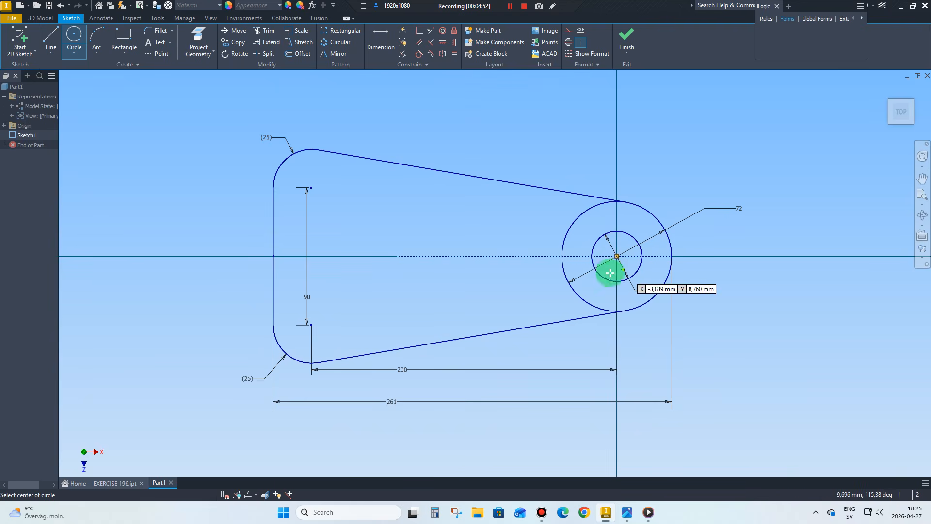
pyautogui.rightClick(448, 249)
pyautogui.click(487, 249)
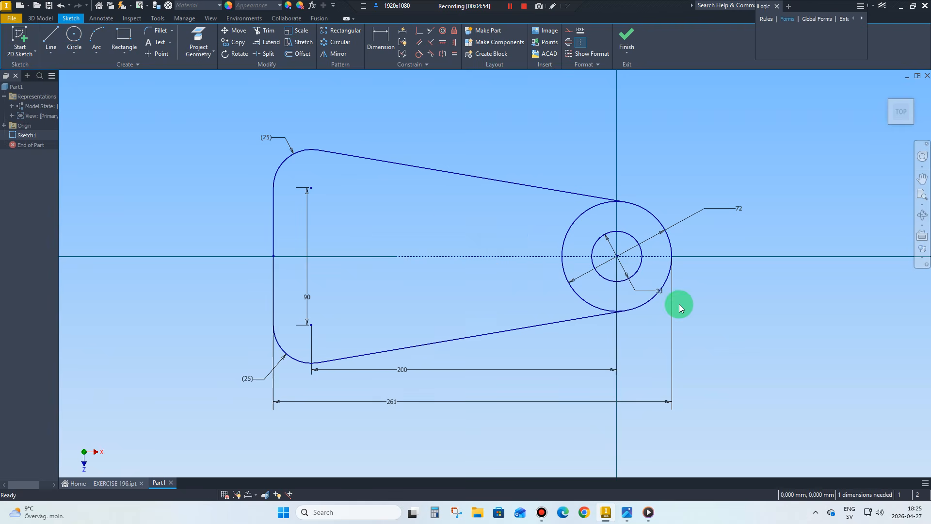
pyautogui.moveTo(660, 291); pyautogui.dragTo(545, 219)
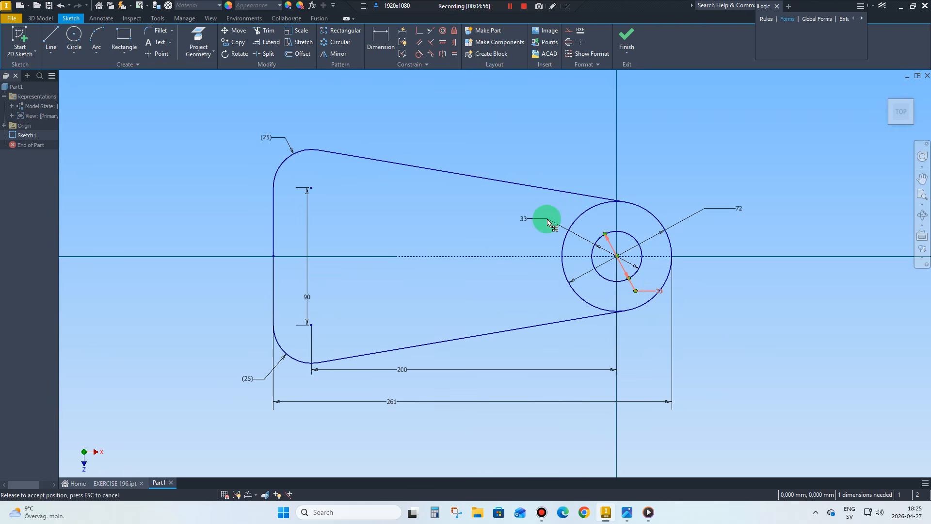
pyautogui.click(568, 142)
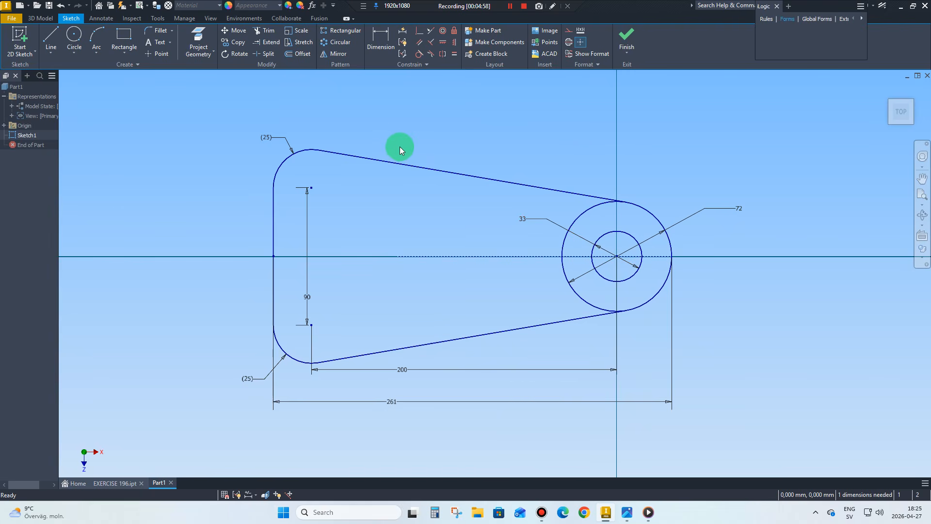
# Sketch a 20 mm diameter circle at each of the two corner arc centres and finish the sketch.
pyautogui.rightClick(391, 125)
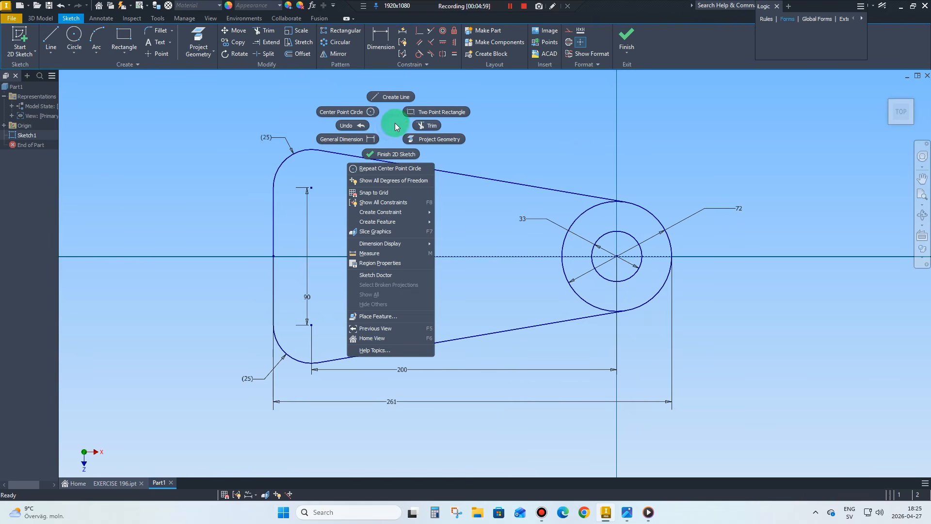
pyautogui.click(372, 113)
pyautogui.click(313, 187)
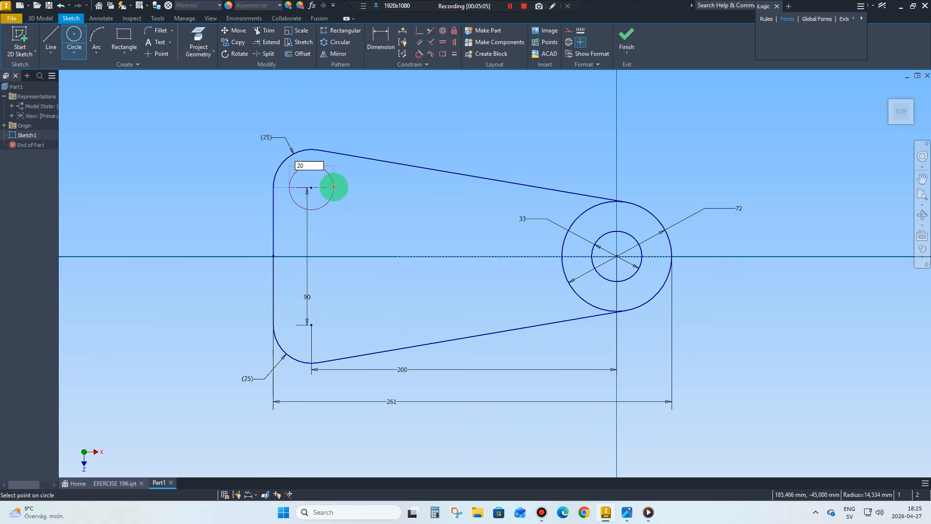
pyautogui.press('Return')
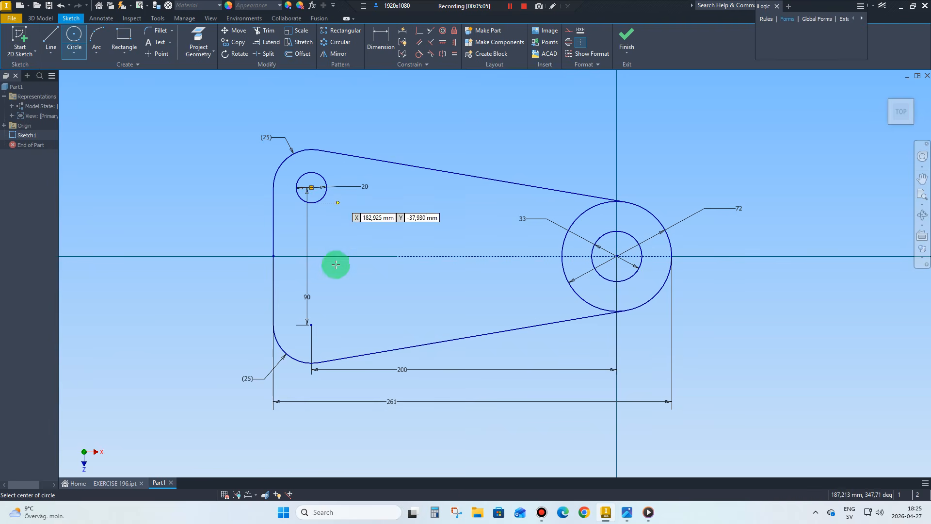
pyautogui.click(311, 326)
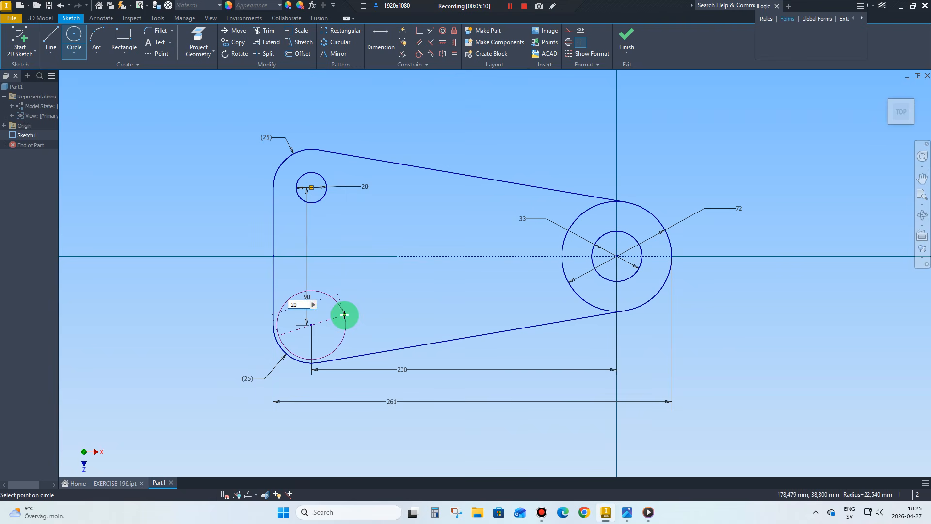
pyautogui.press('Return')
pyautogui.rightClick(387, 281)
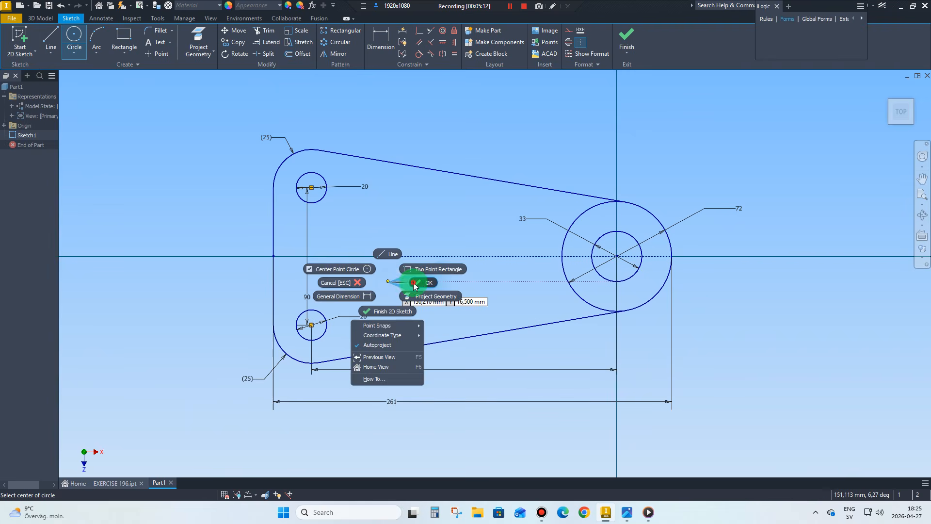
pyautogui.click(416, 283)
pyautogui.click(627, 40)
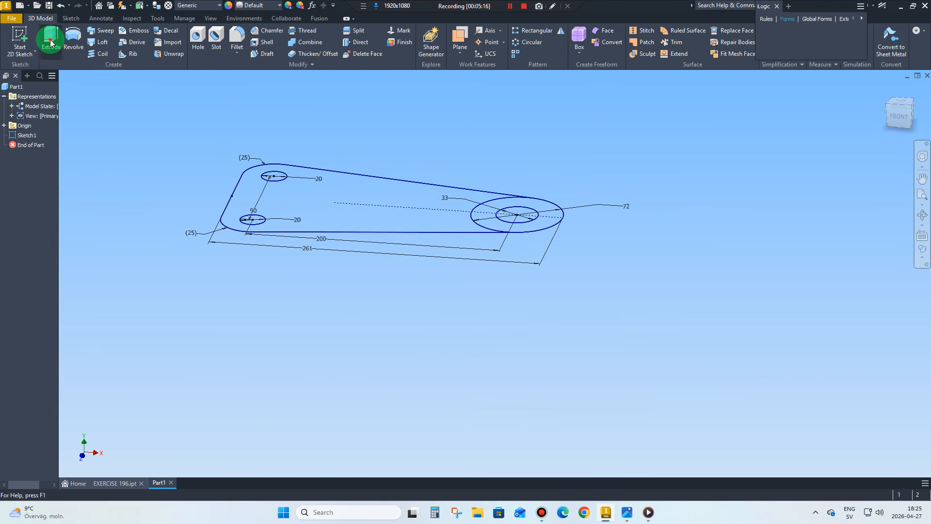
# Extrude the tapered profile and the ring around the 33 mm circle together by 100 mm, leaving the three holes open.
pyautogui.click(50, 42)
pyautogui.click(357, 203)
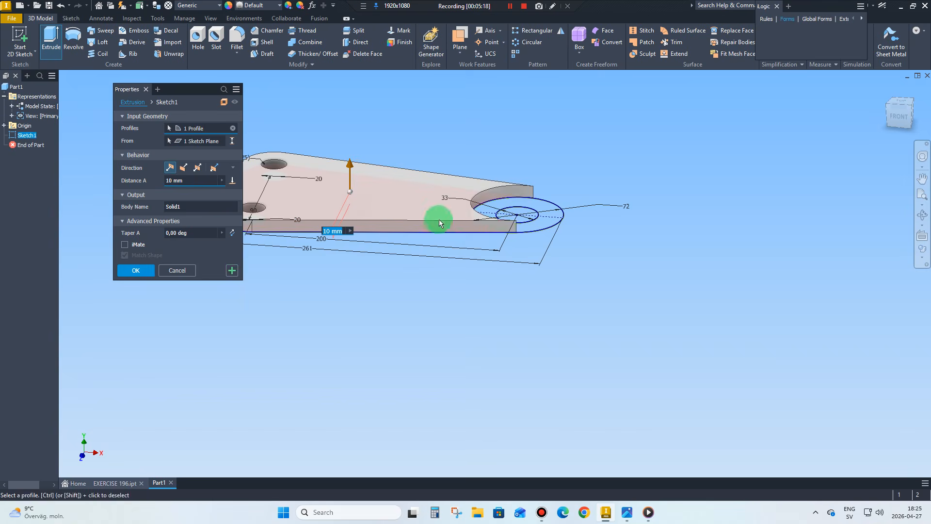
pyautogui.click(487, 212)
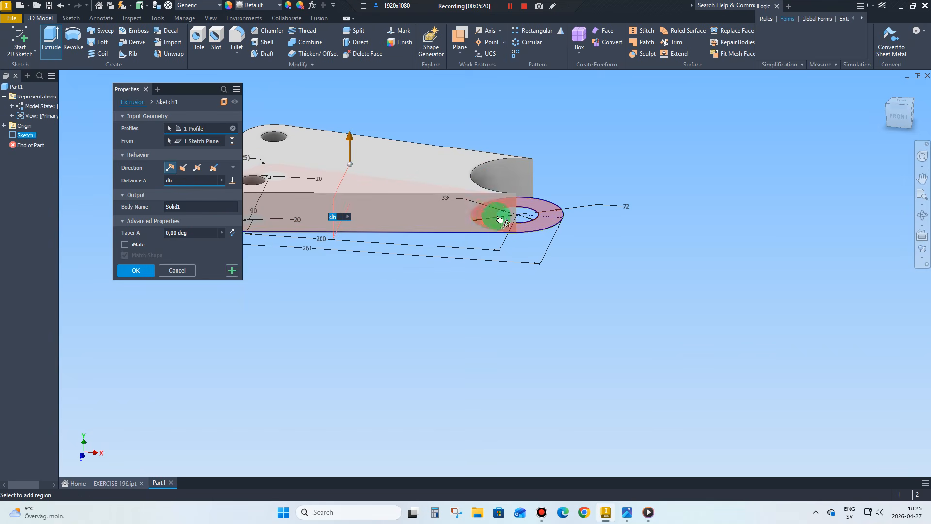
pyautogui.click(548, 247)
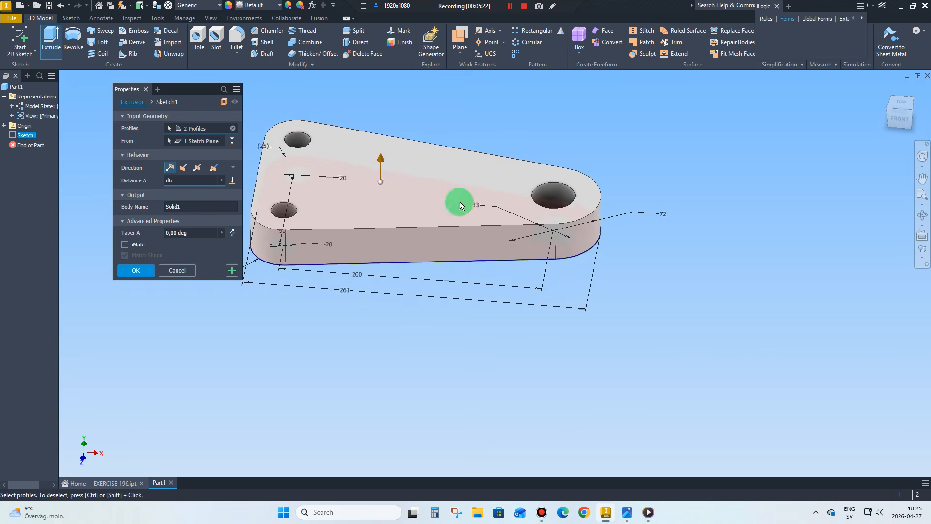
pyautogui.click(177, 186)
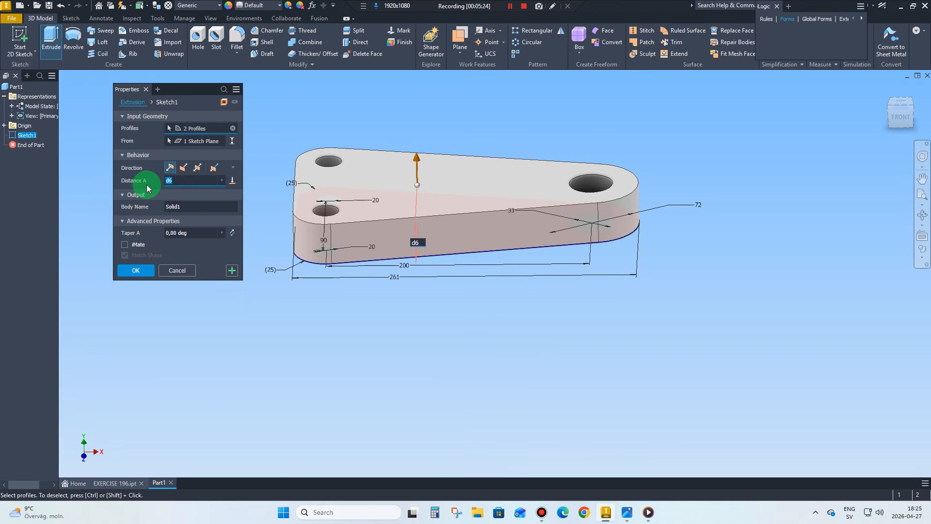
pyautogui.write('100')
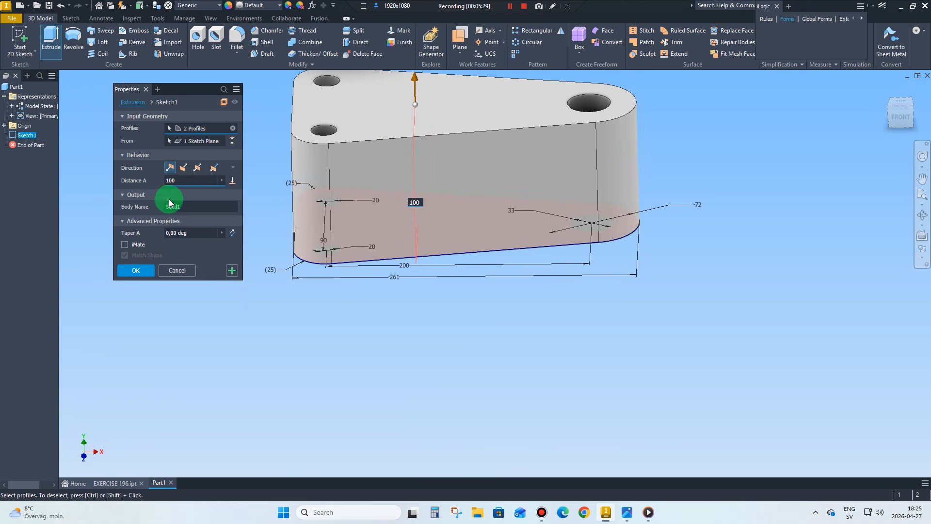
pyautogui.click(137, 271)
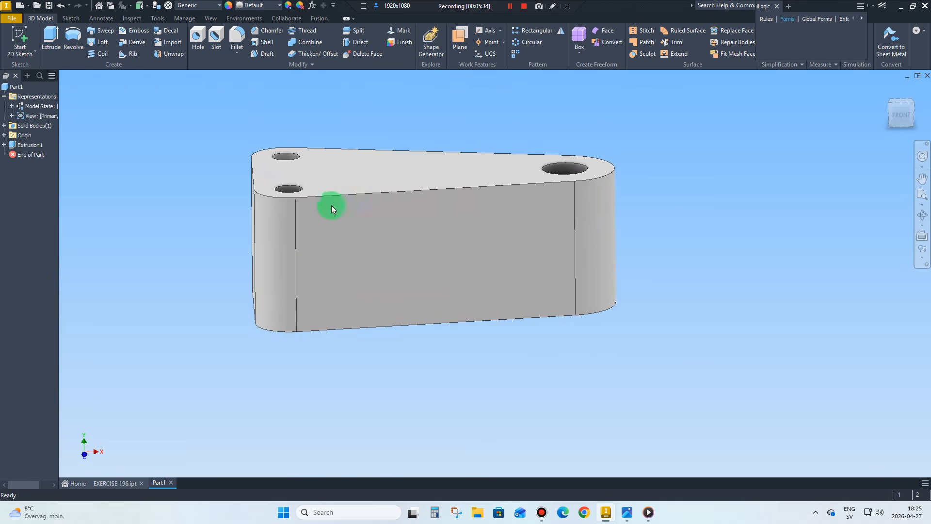
# Start a new sketch on the XY plane and slice the graphics so the solid is shown cut at the sketch plane.
pyautogui.click(9, 137)
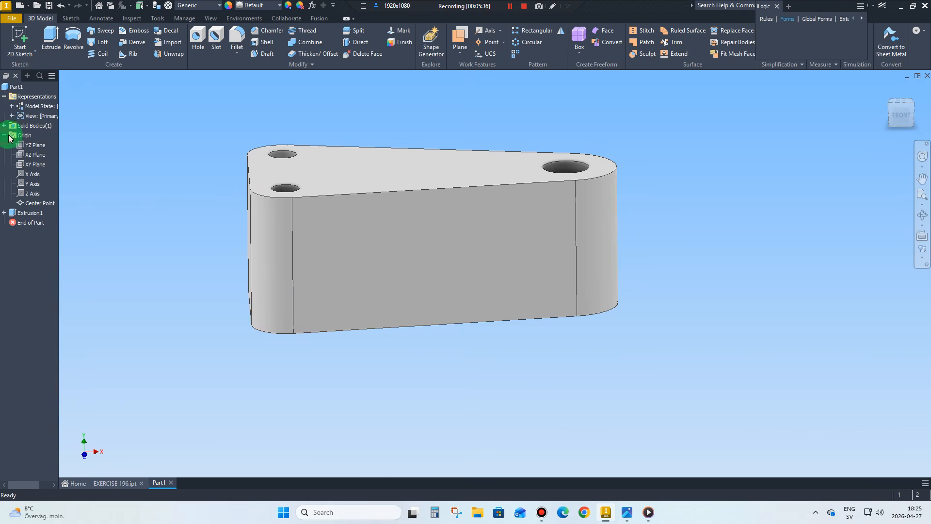
pyautogui.click(31, 166)
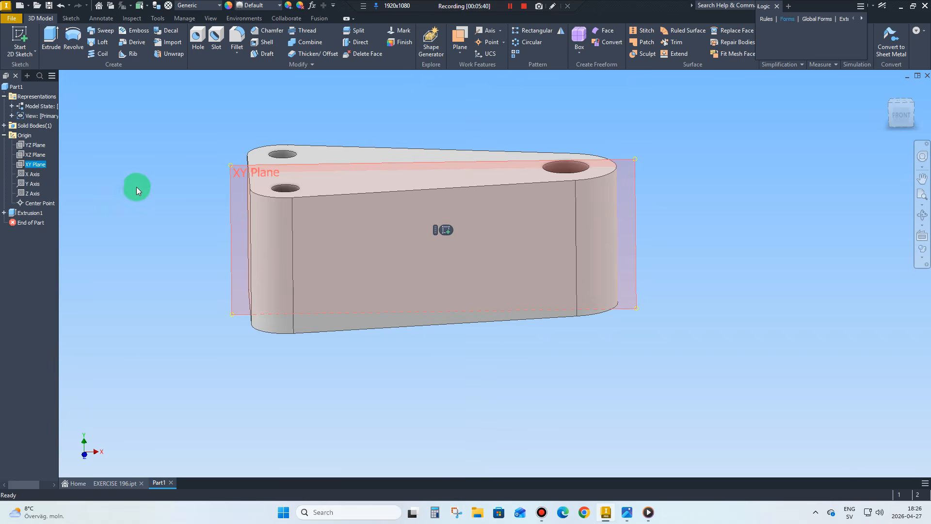
pyautogui.click(191, 216)
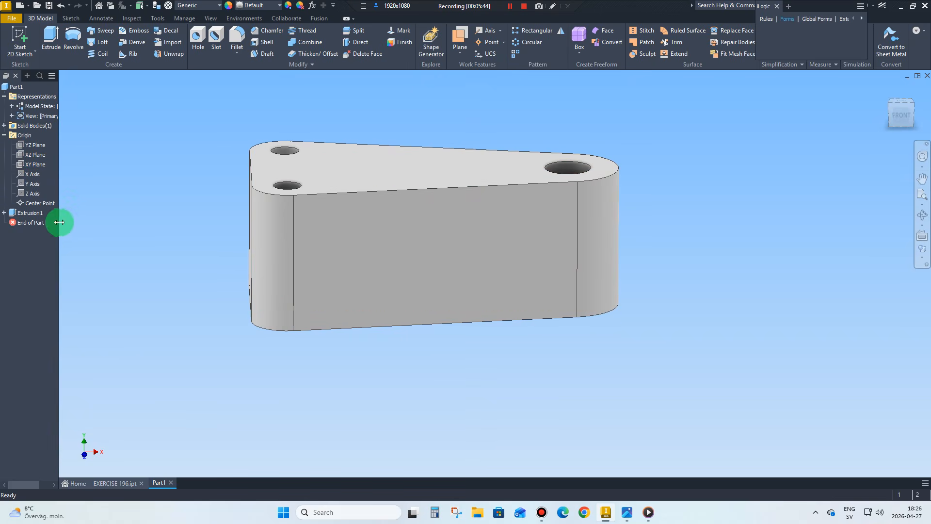
pyautogui.rightClick(35, 169)
pyautogui.click(58, 196)
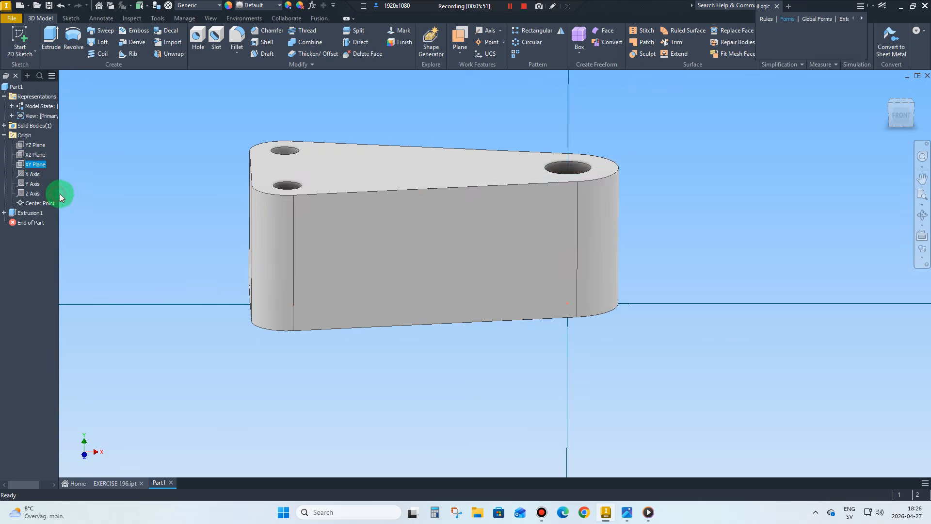
pyautogui.scroll(3, 559, 267)
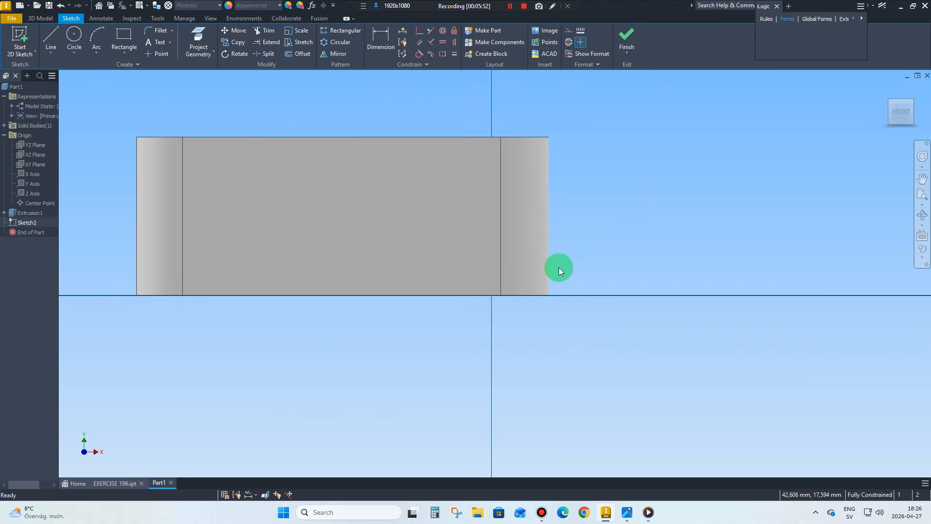
pyautogui.click(265, 494)
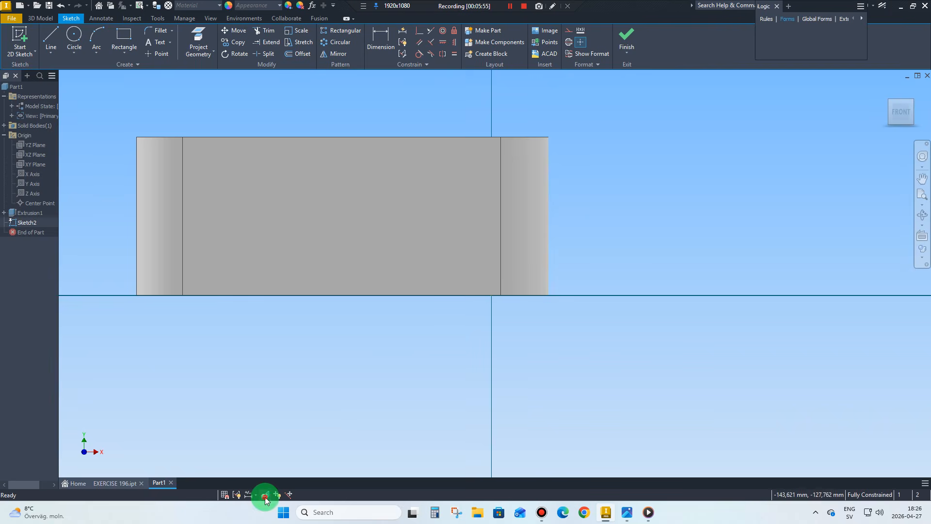
pyautogui.scroll(-2, 610, 256)
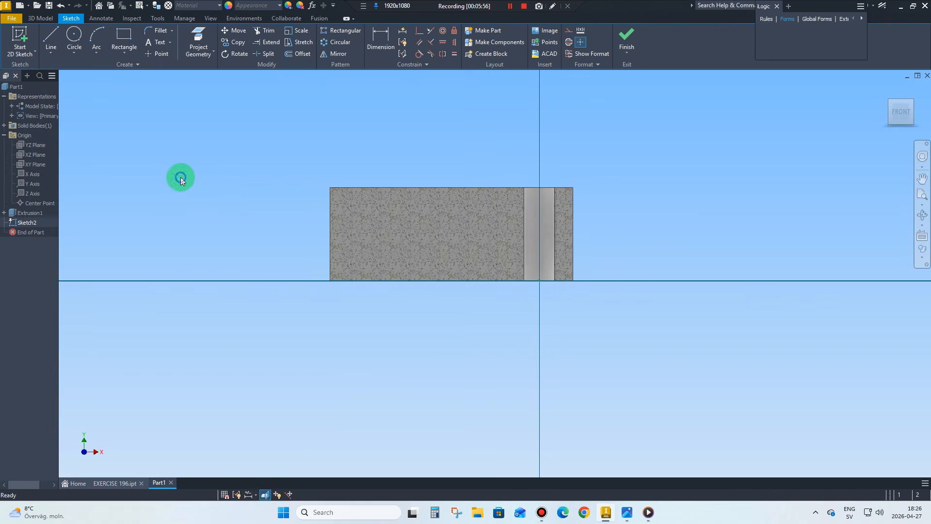
# Sketch an S-shaped chain across the section: an upper horizontal line about 91 mm long, two opposing arcs and a lower line about 113 mm long.
pyautogui.rightClick(180, 176)
pyautogui.click(170, 150)
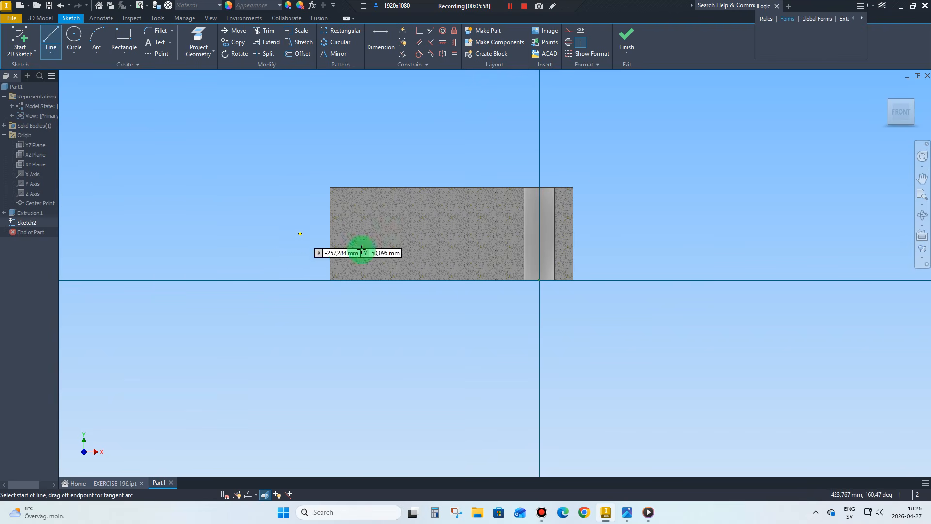
pyautogui.click(571, 221)
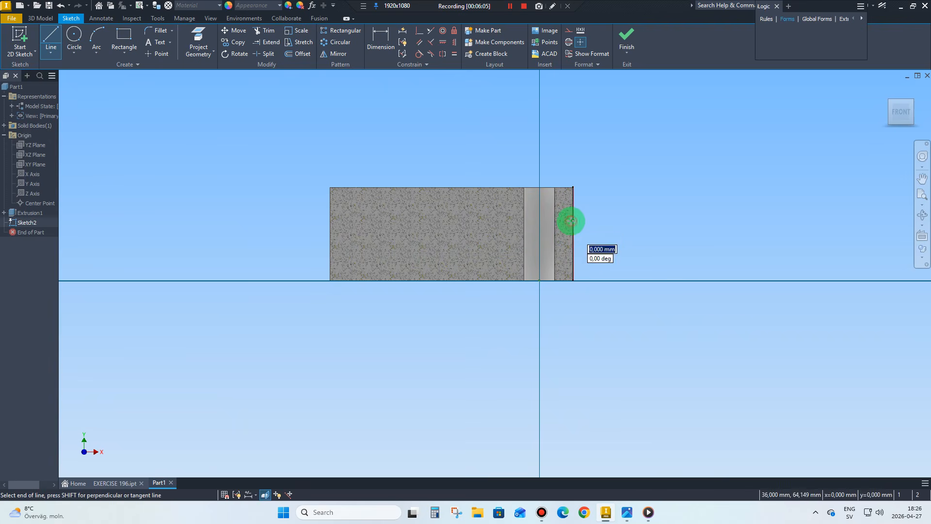
pyautogui.click(488, 220)
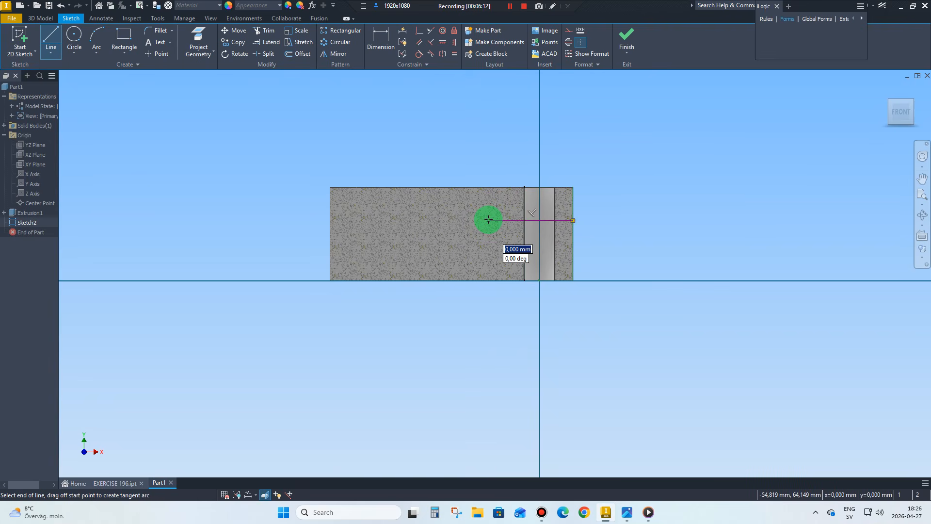
pyautogui.moveTo(488, 220); pyautogui.dragTo(447, 265)
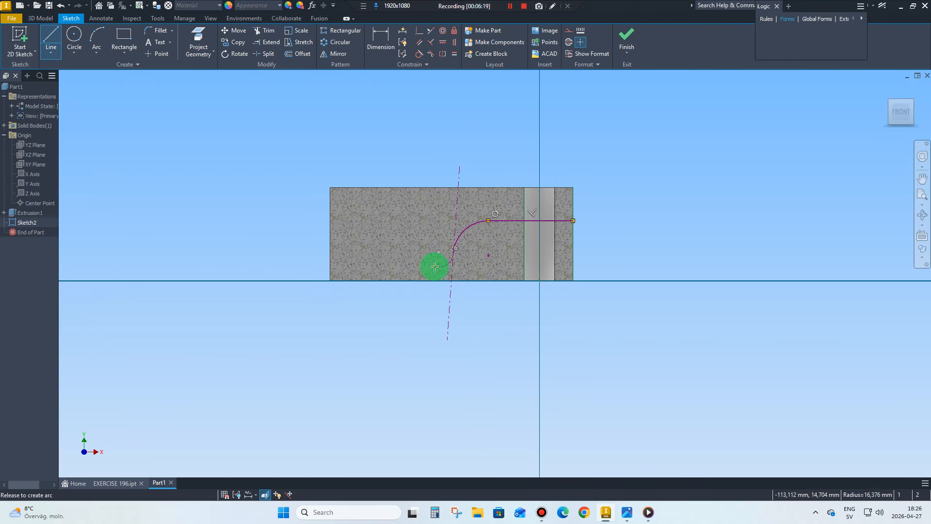
pyautogui.moveTo(435, 266); pyautogui.dragTo(437, 266)
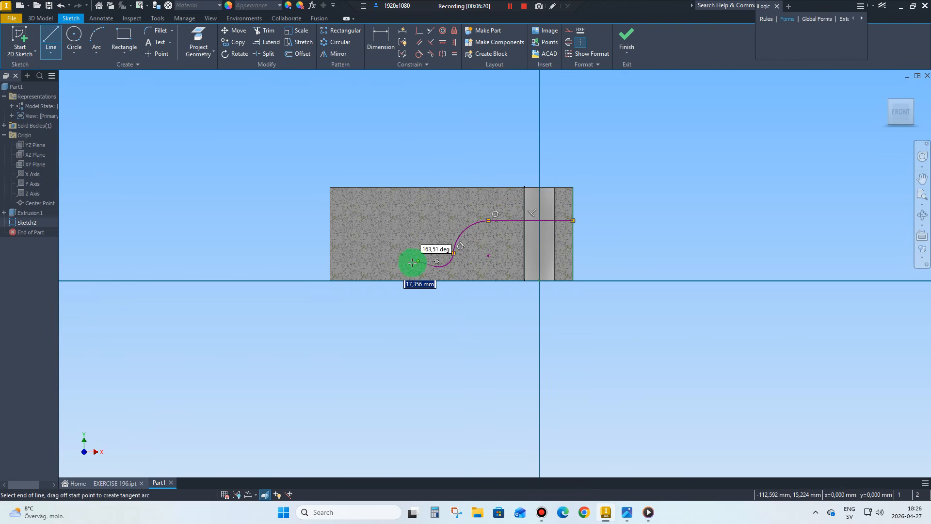
pyautogui.click(330, 266)
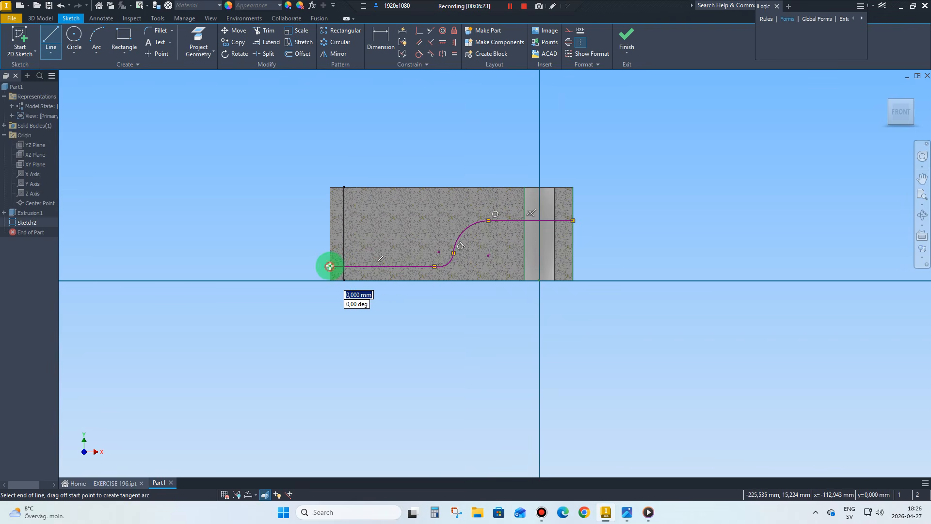
pyautogui.rightClick(413, 289)
pyautogui.click(420, 290)
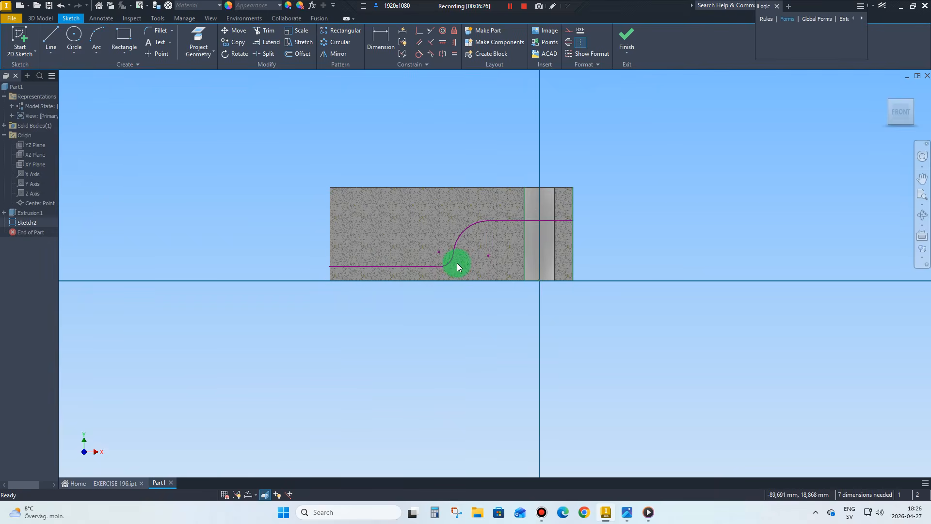
# Make the lower line tangent to the smaller lower arc.
pyautogui.scroll(3, 457, 263)
pyautogui.click(420, 53)
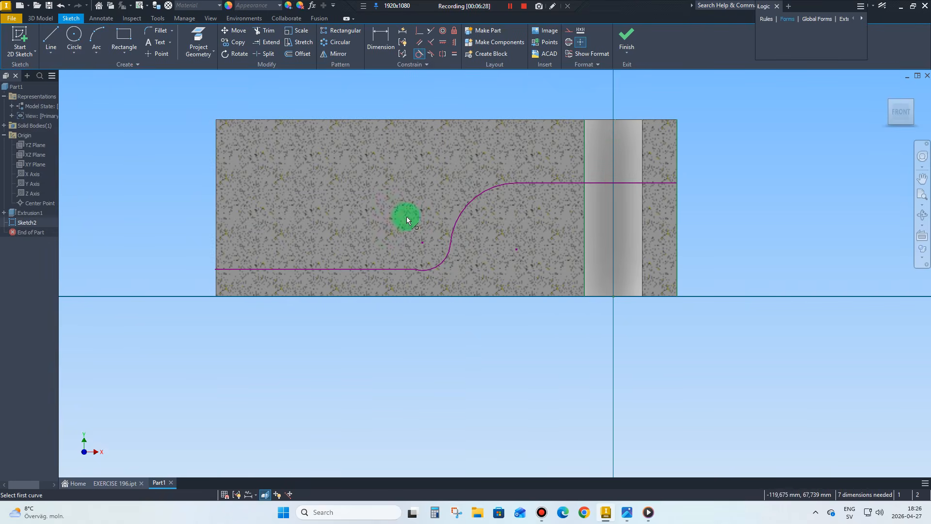
pyautogui.click(397, 268)
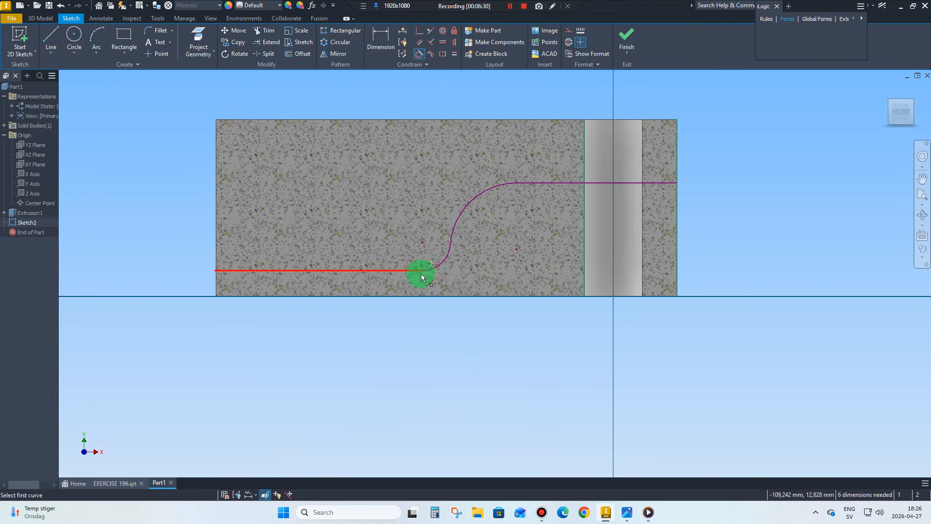
pyautogui.click(421, 271)
pyautogui.rightClick(377, 224)
pyautogui.click(398, 219)
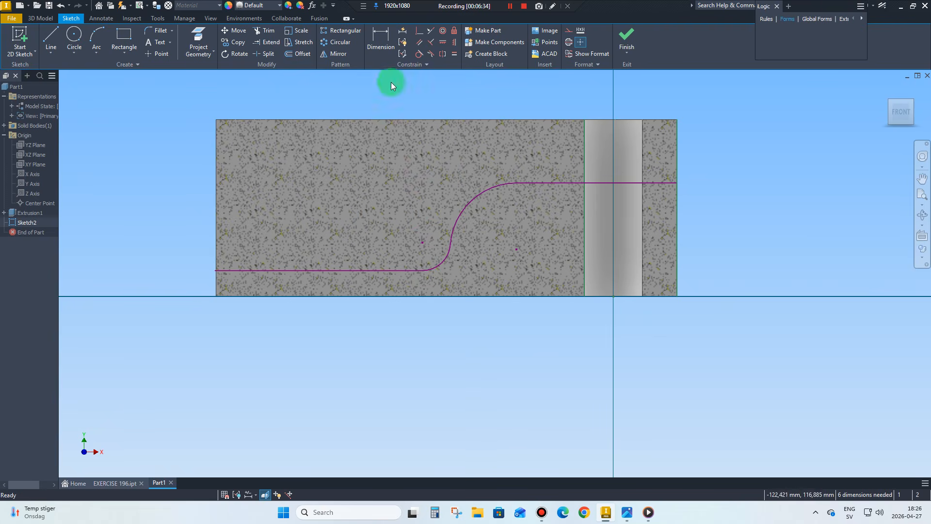
# Dimension the lower arc's radius as 40 mm, following the side section in the reference drawing.
pyautogui.click(379, 55)
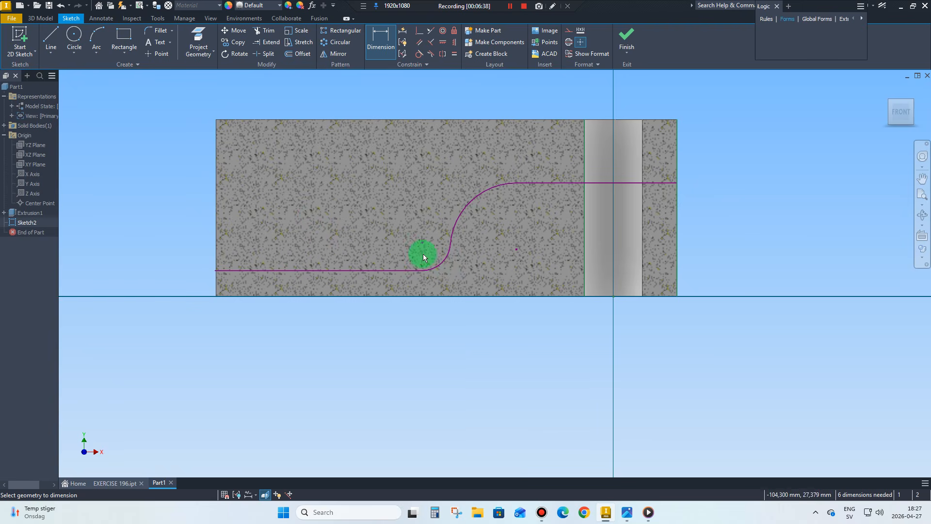
pyautogui.click(438, 267)
pyautogui.click(434, 259)
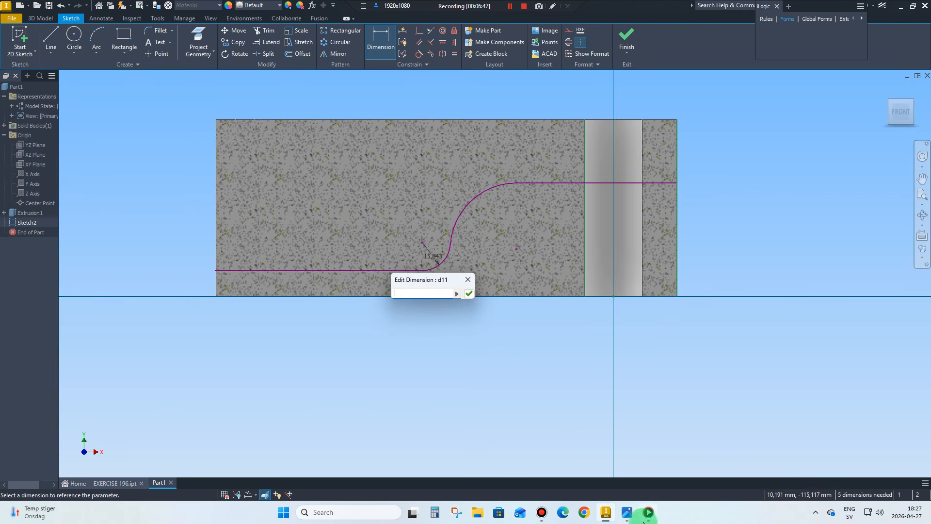
pyautogui.click(627, 510)
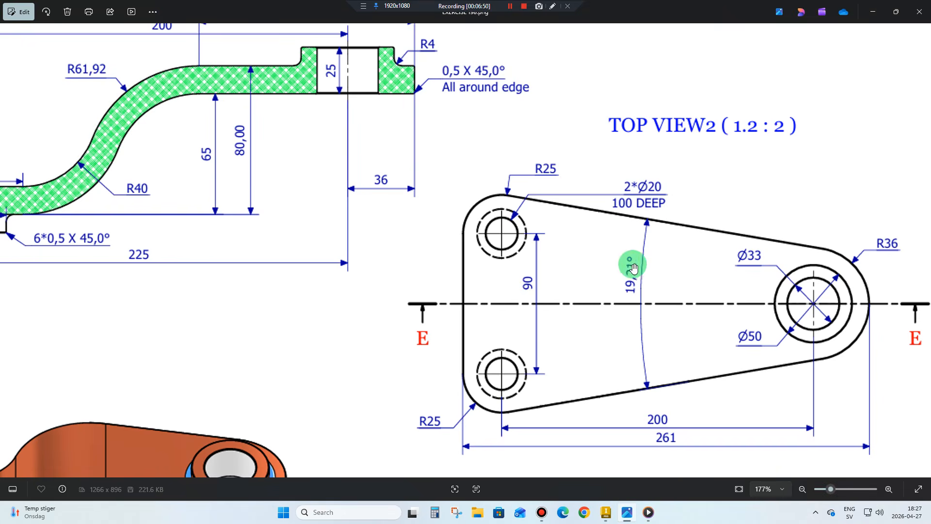
pyautogui.scroll(-2, 582, 262)
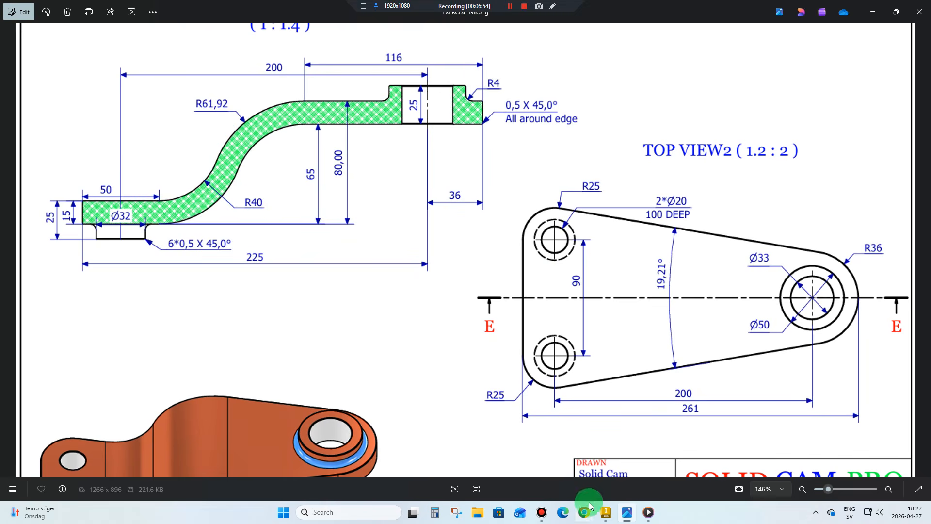
pyautogui.click(605, 512)
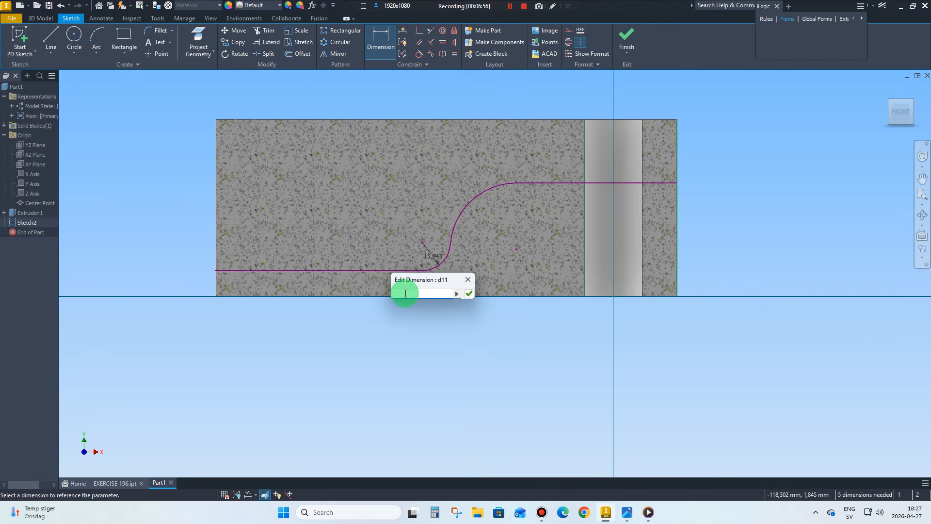
pyautogui.write('40')
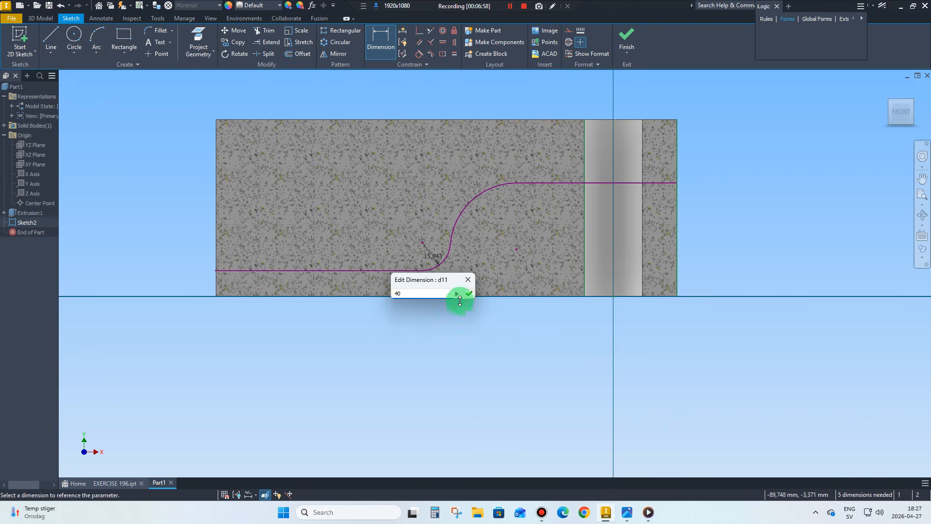
pyautogui.click(470, 295)
pyautogui.scroll(-4, 357, 274)
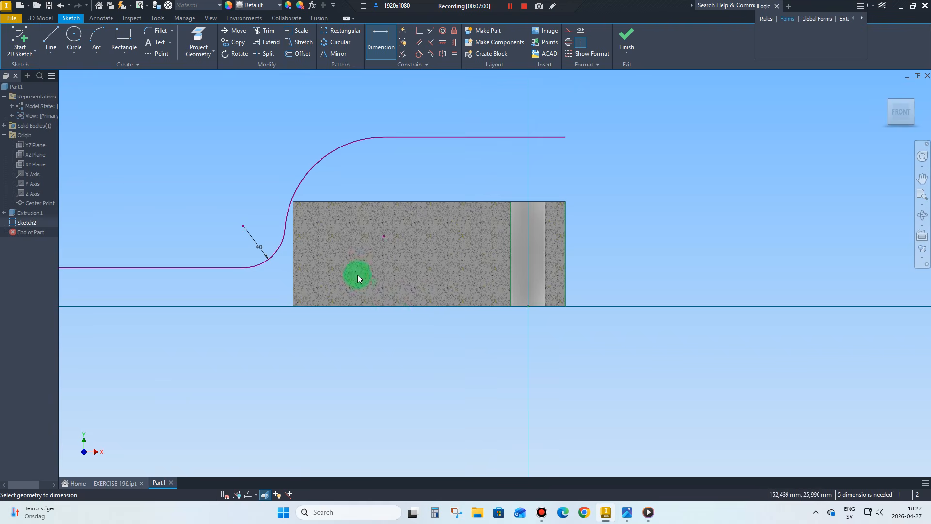
# Dimension the upper horizontal line's length as 116 mm, checking the value in the reference drawing.
pyautogui.click(409, 192)
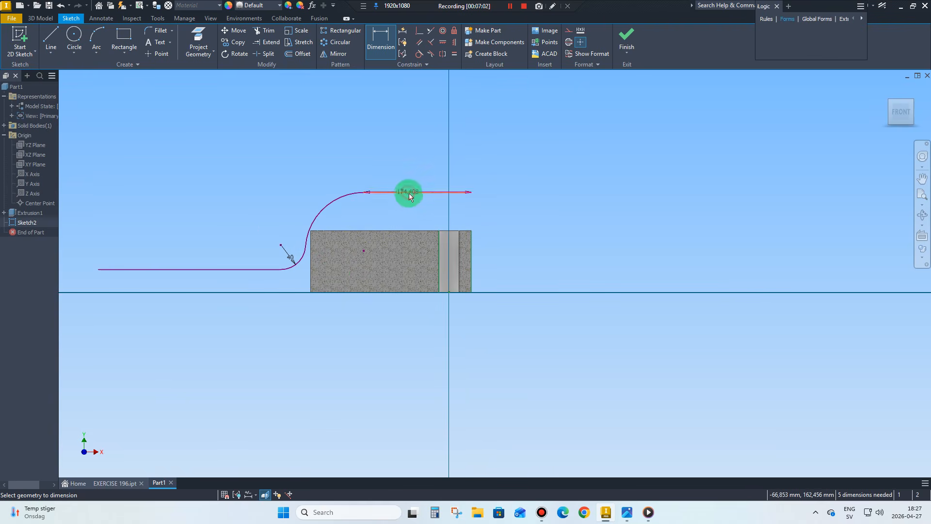
pyautogui.click(412, 204)
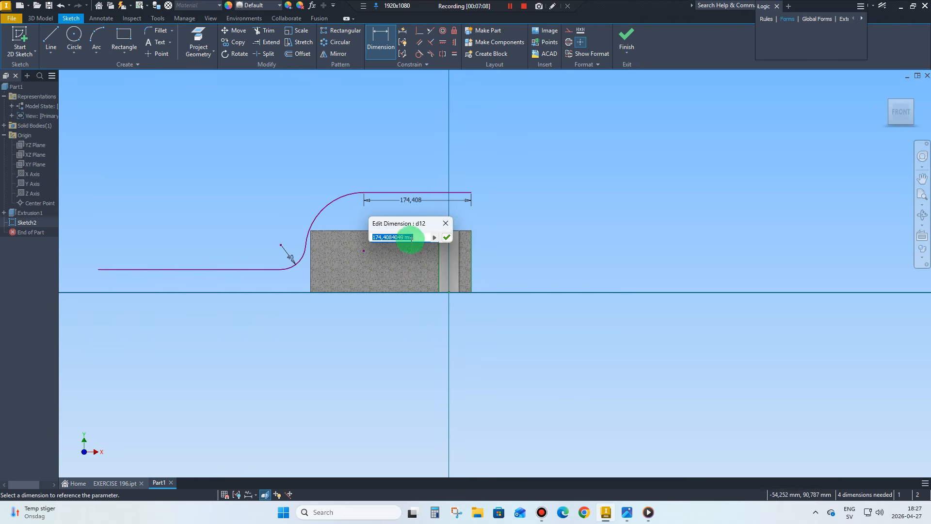
pyautogui.click(446, 224)
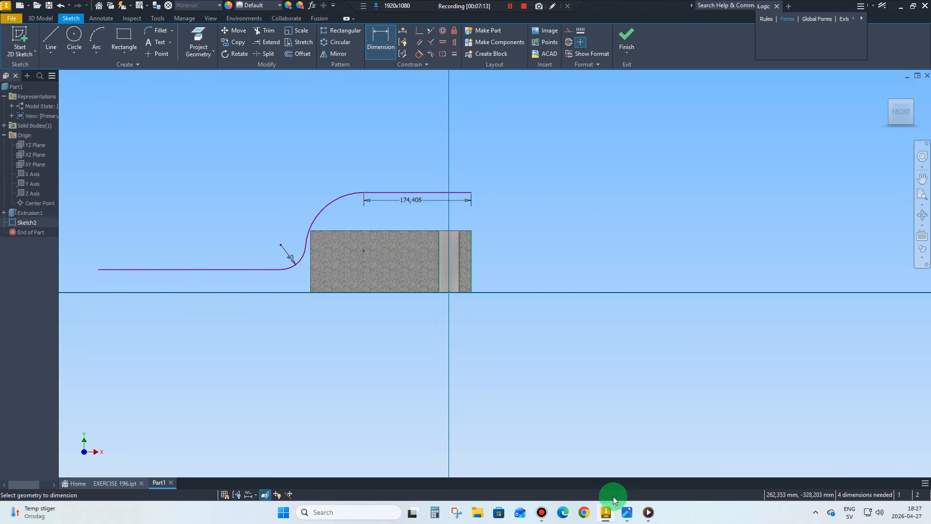
pyautogui.click(626, 513)
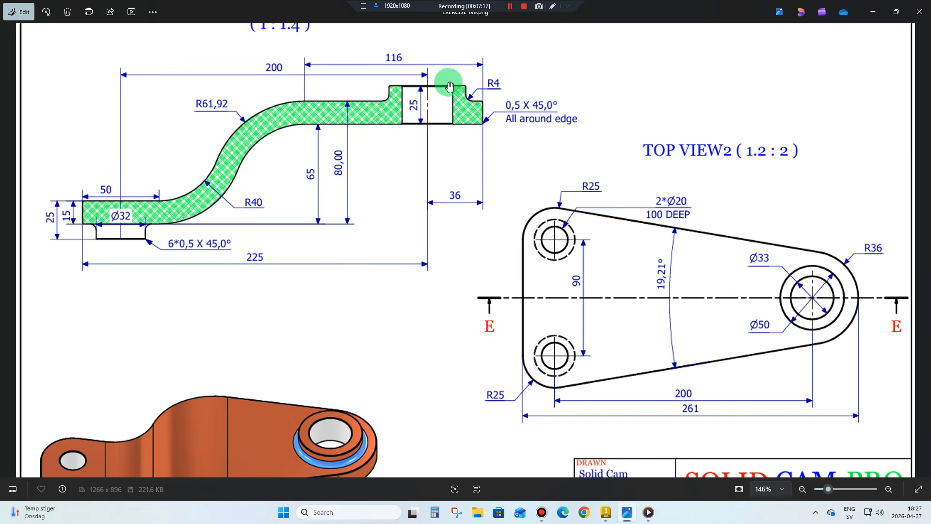
pyautogui.click(605, 512)
pyautogui.click(409, 202)
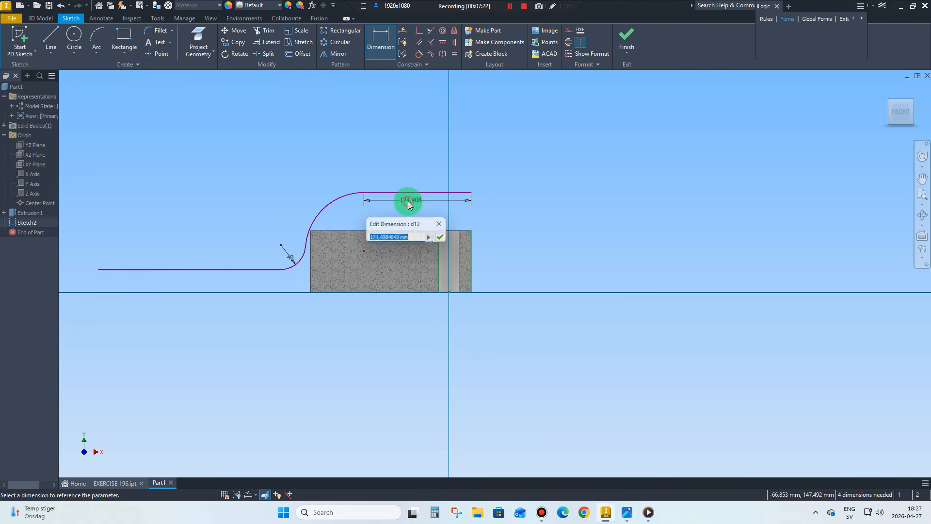
pyautogui.write('116')
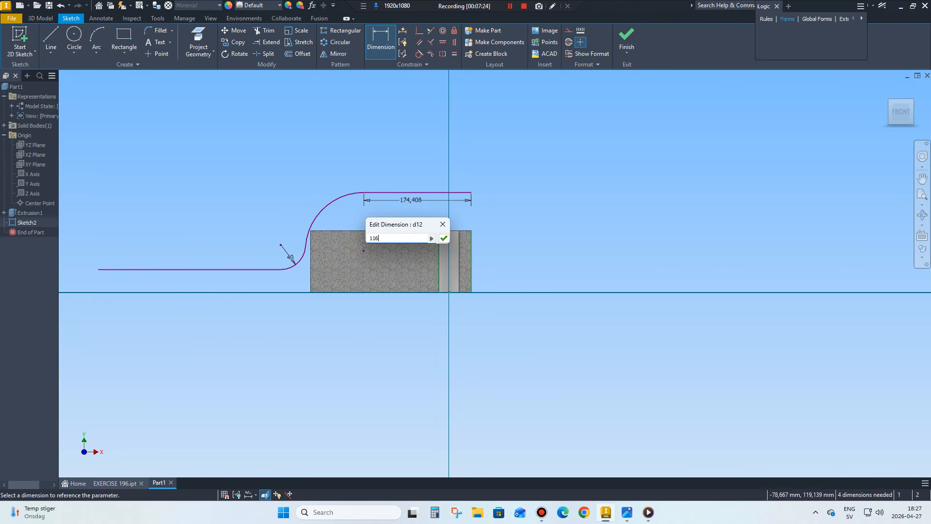
pyautogui.press('Return')
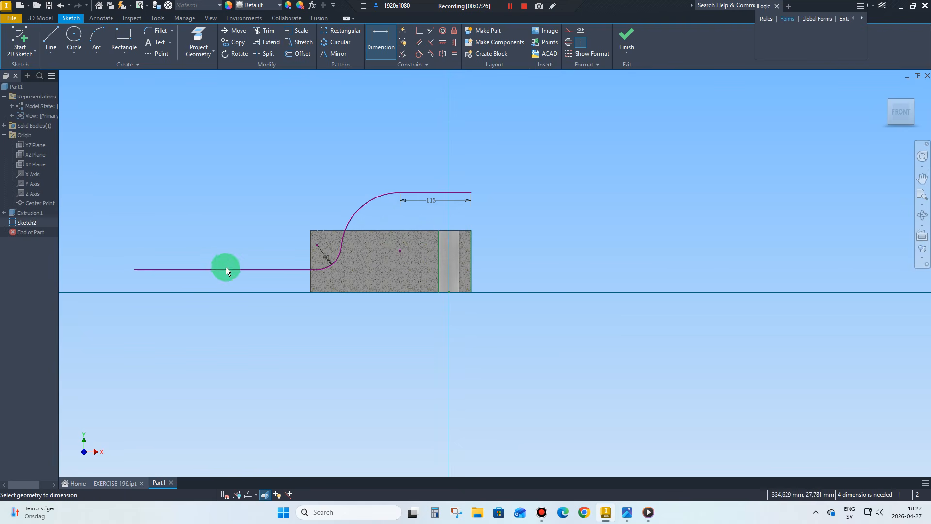
# Dimension the lower horizontal line's length as 50 mm and end dimensioning.
pyautogui.click(198, 273)
pyautogui.click(201, 278)
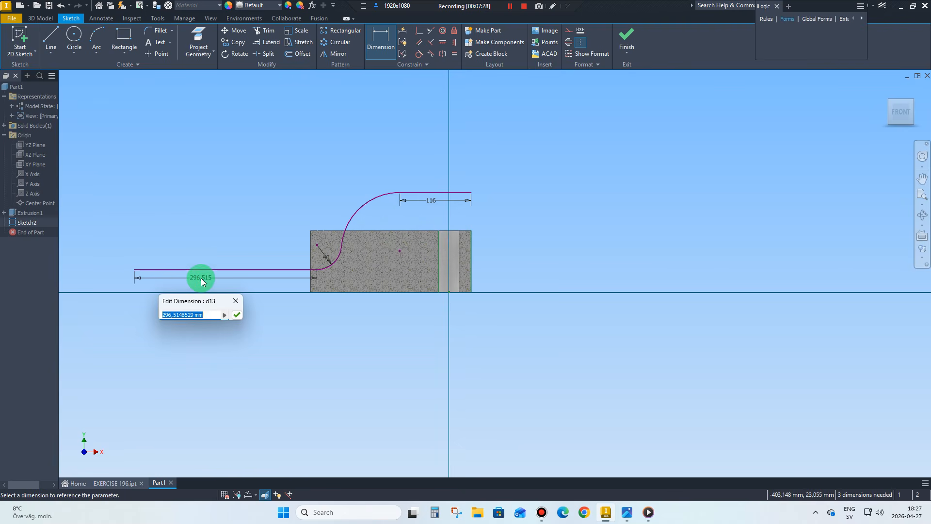
pyautogui.write('50')
pyautogui.press('Return')
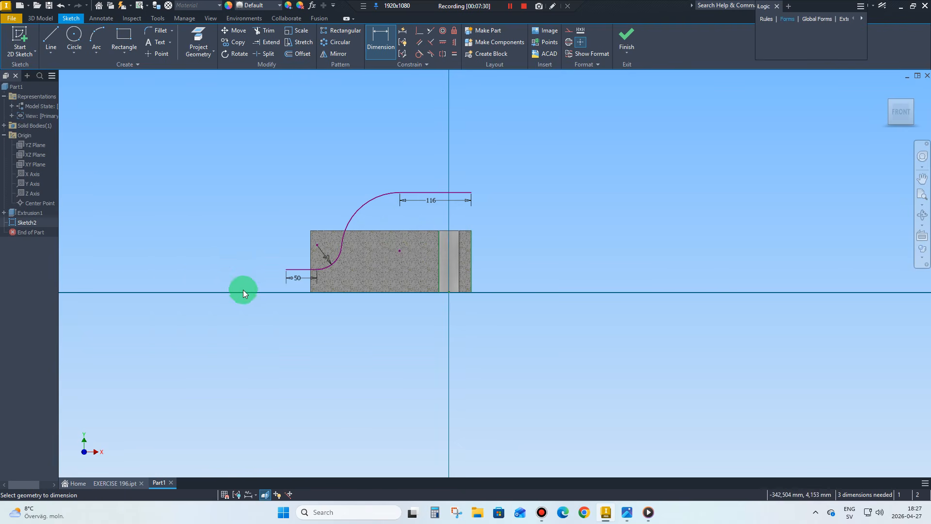
pyautogui.scroll(3, 381, 218)
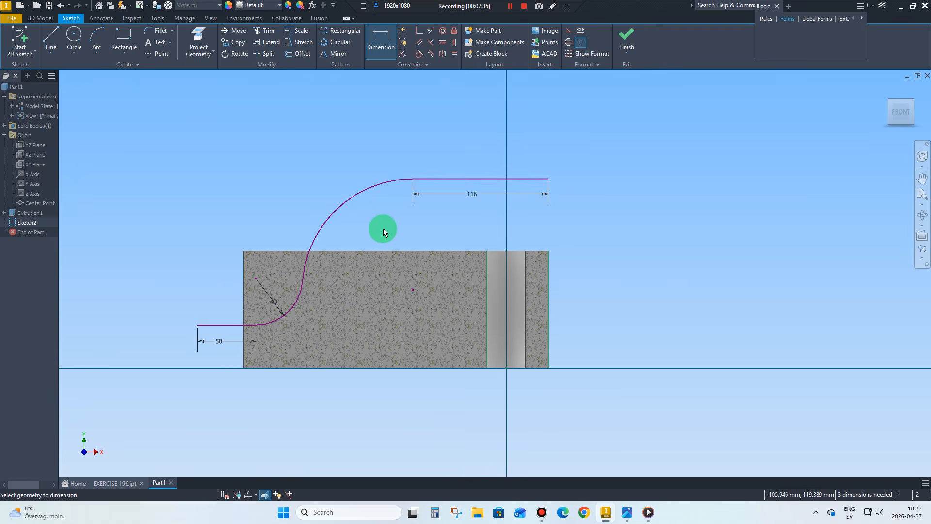
pyautogui.rightClick(383, 232)
pyautogui.click(417, 233)
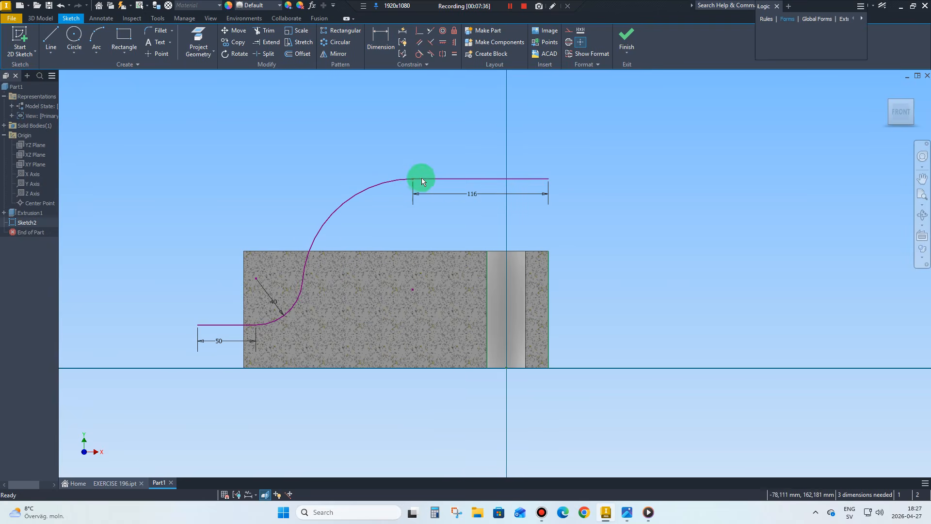
# Reshape the S-shaped profile by moving its upper and lower arcs until the whole curve lies within the block's front outline.
pyautogui.moveTo(381, 189); pyautogui.dragTo(394, 237)
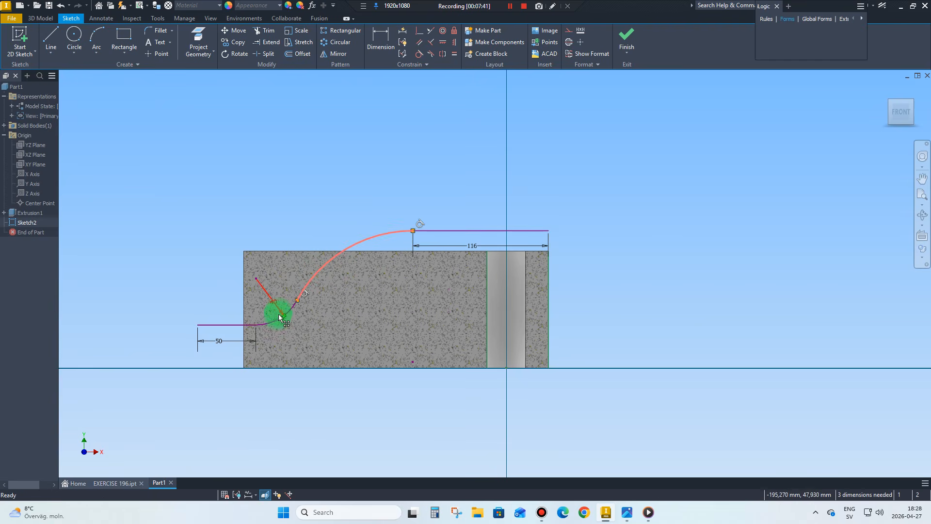
pyautogui.moveTo(273, 320); pyautogui.dragTo(410, 277)
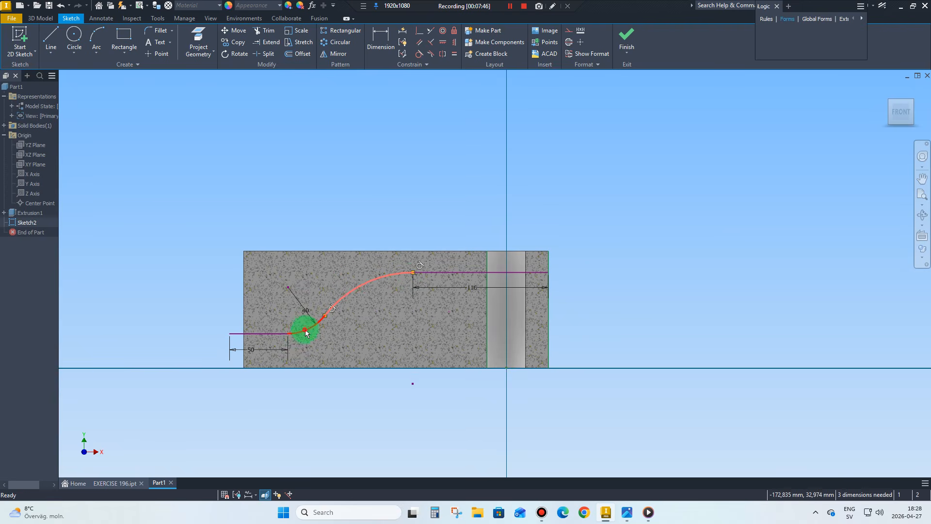
pyautogui.moveTo(306, 333)
pyautogui.mouseDown()
pyautogui.moveTo(332, 333)
pyautogui.moveTo(323, 333)
pyautogui.mouseUp()
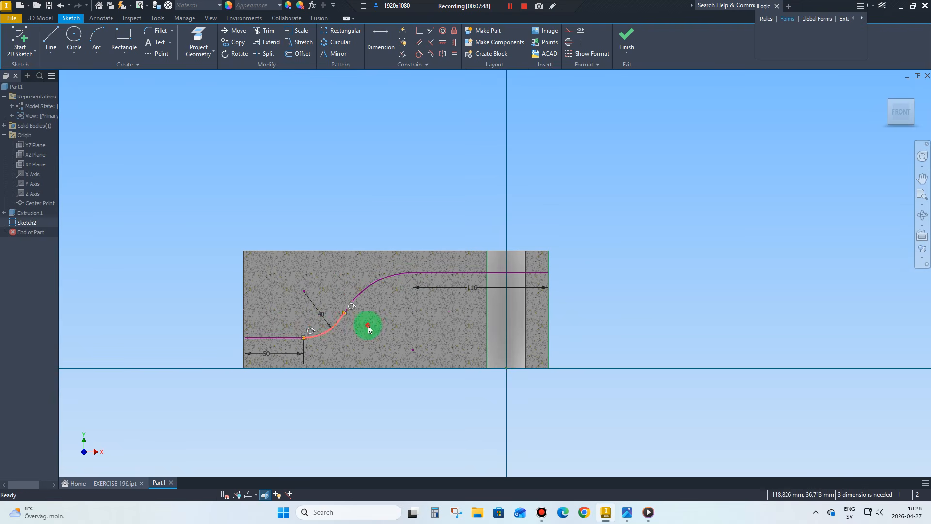
pyautogui.click(368, 325)
pyautogui.scroll(-3, 251, 332)
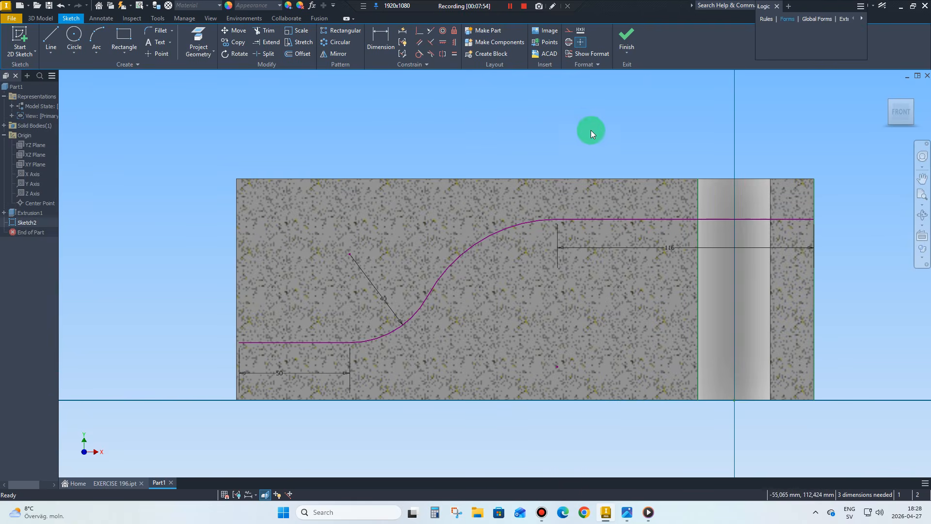
# Align both outer endpoints of the profile vertically with the block's two lower corners using vertical constraints.
pyautogui.click(454, 42)
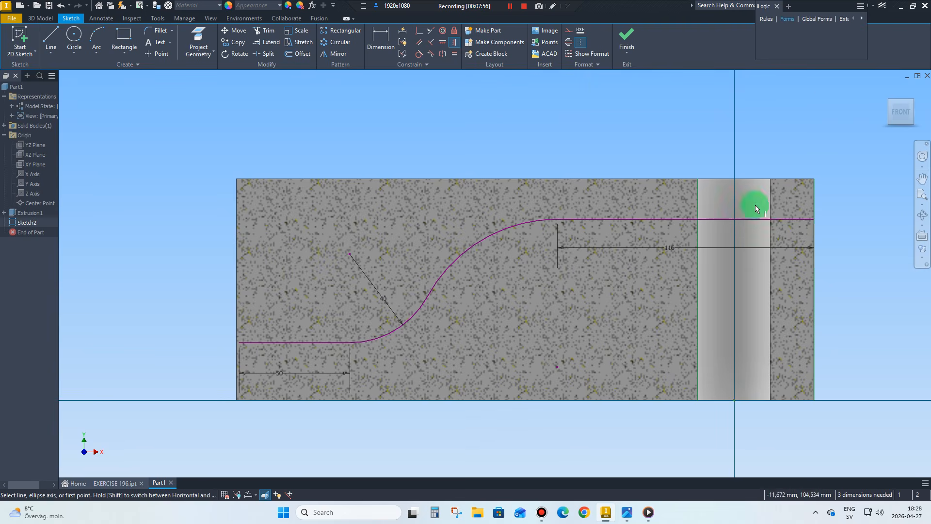
pyautogui.click(814, 219)
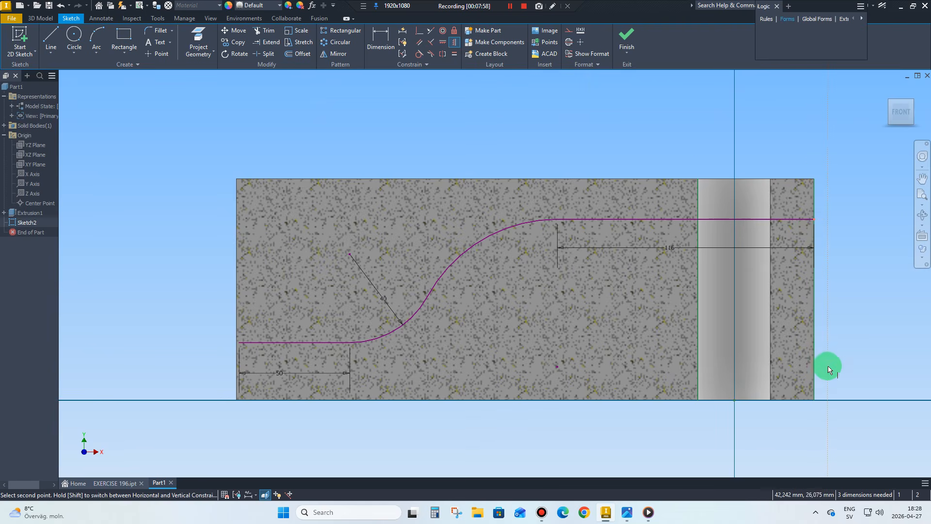
pyautogui.click(821, 401)
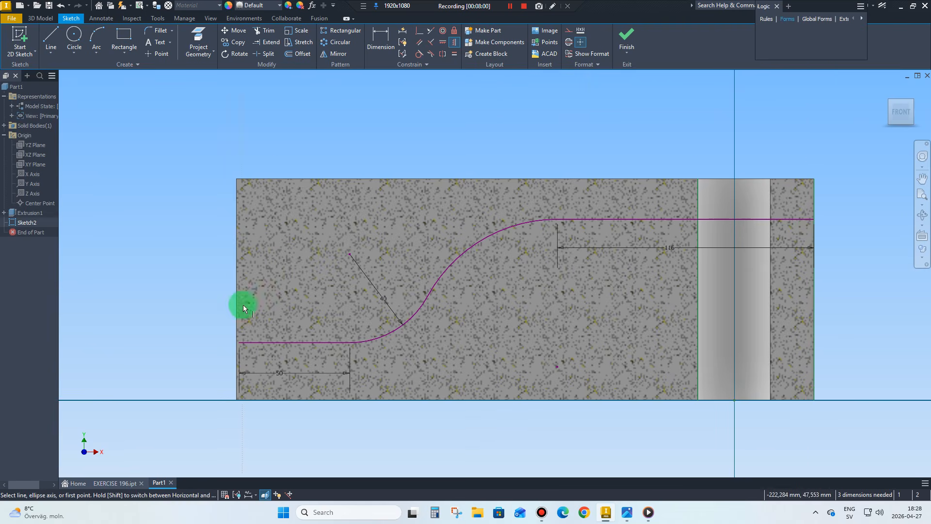
pyautogui.click(238, 343)
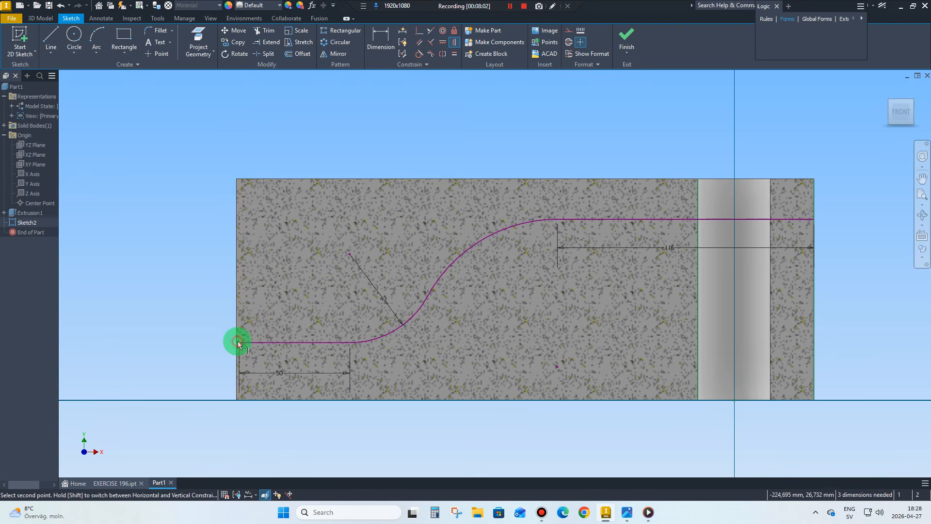
pyautogui.click(238, 400)
pyautogui.rightClick(206, 287)
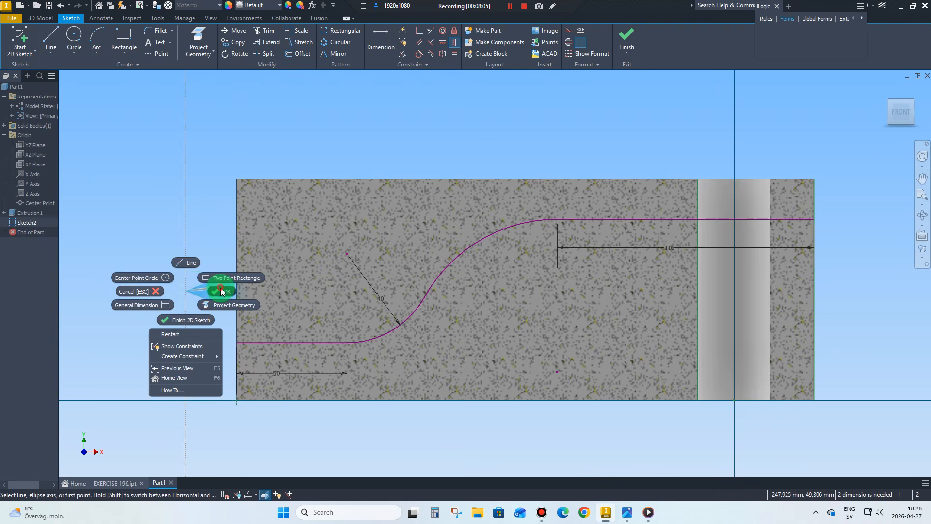
pyautogui.click(219, 289)
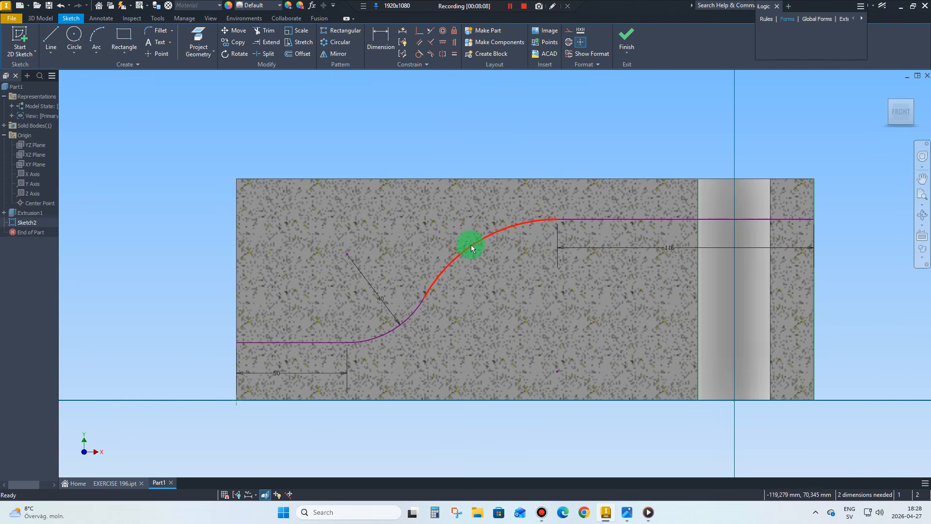
# Dimension the upper arc's radius as 61.92 mm, checking the value in the reference drawing's side section.
pyautogui.click(626, 512)
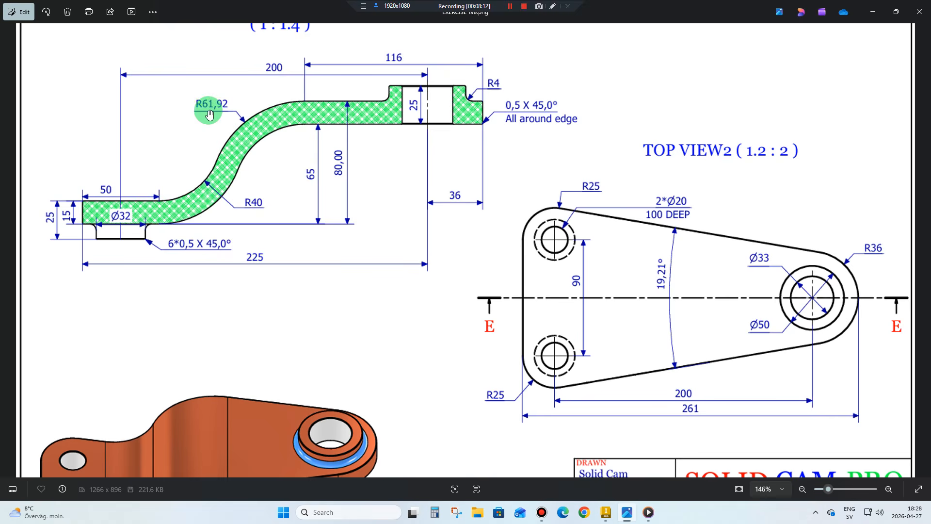
pyautogui.click(606, 513)
pyautogui.click(383, 35)
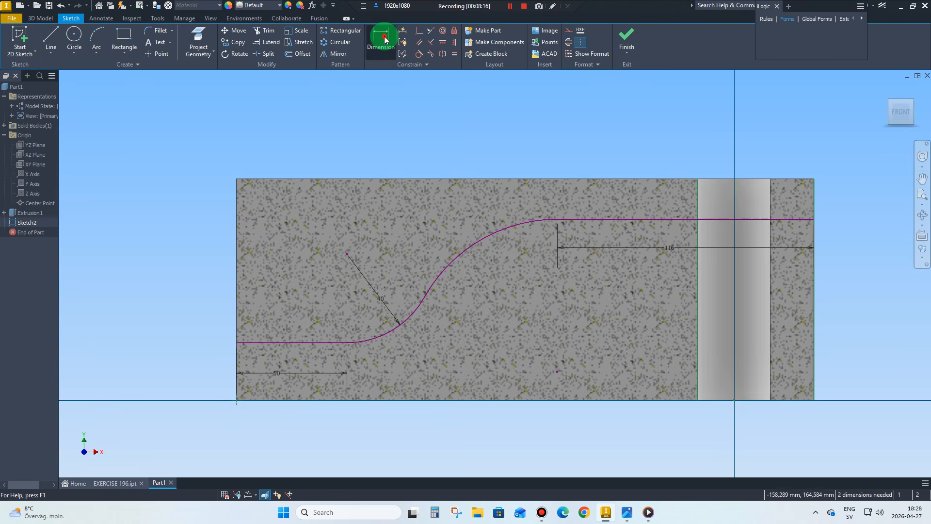
pyautogui.click(462, 254)
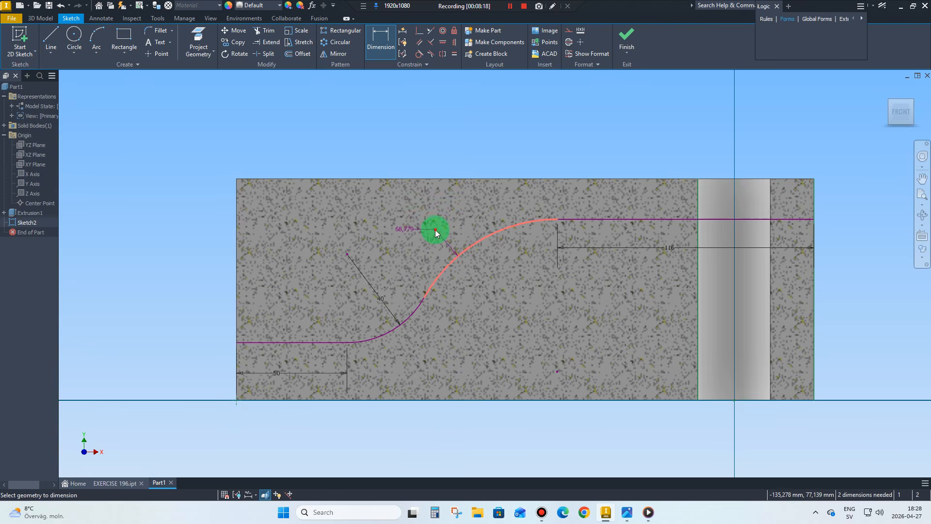
pyautogui.click(415, 229)
pyautogui.write('61')
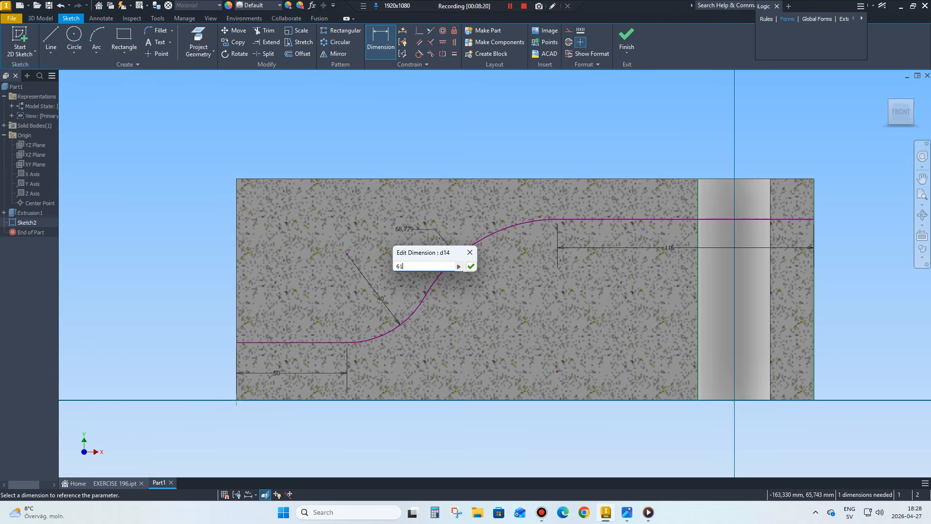
pyautogui.write('.92')
pyautogui.press('Return')
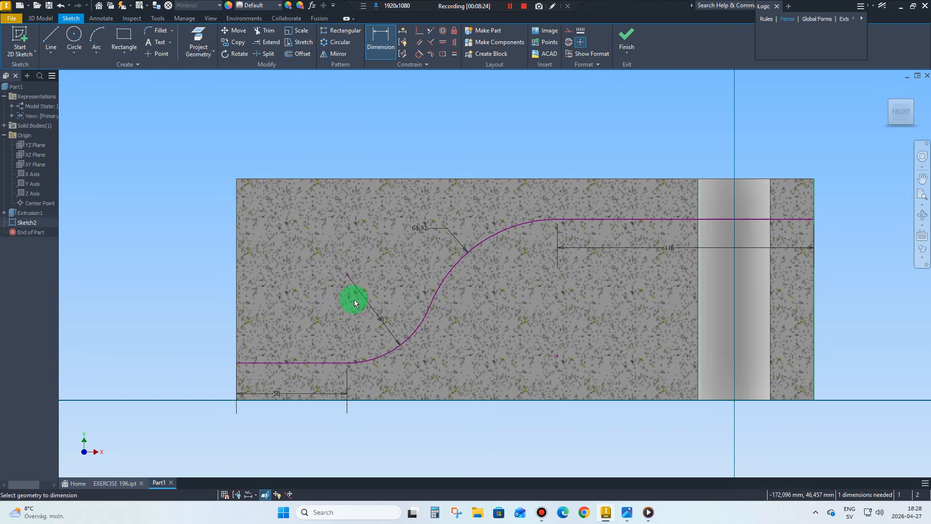
pyautogui.click(297, 54)
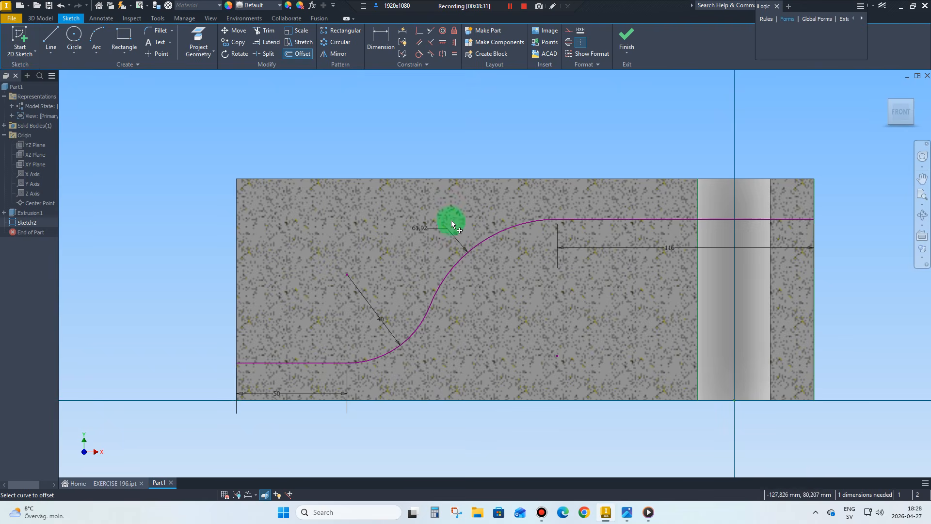
pyautogui.rightClick(451, 208)
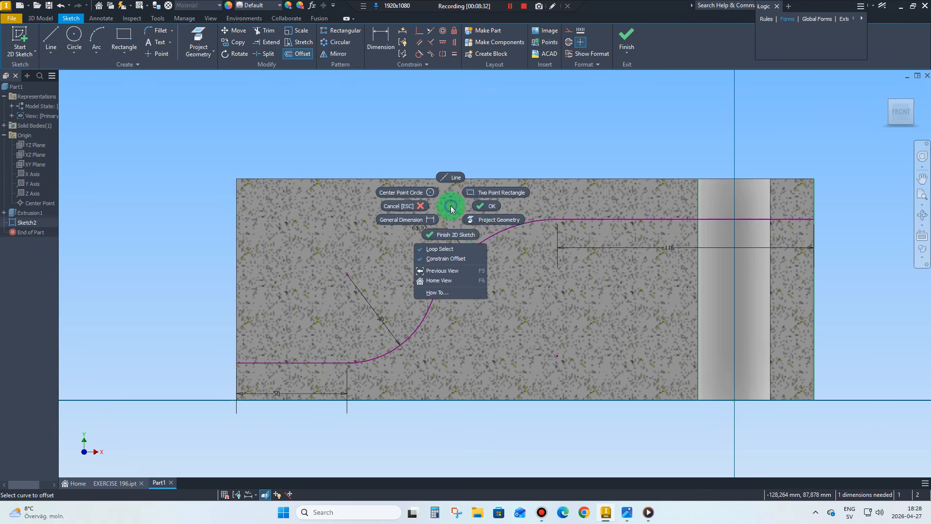
pyautogui.click(488, 206)
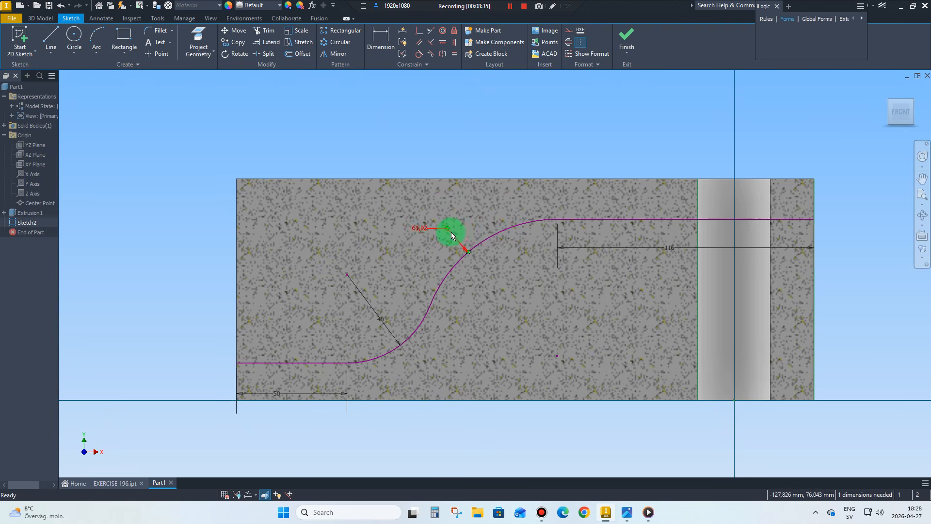
# Offset the whole S-shaped profile 15 mm downward and end the Offset command.
pyautogui.click(298, 54)
pyautogui.click(487, 239)
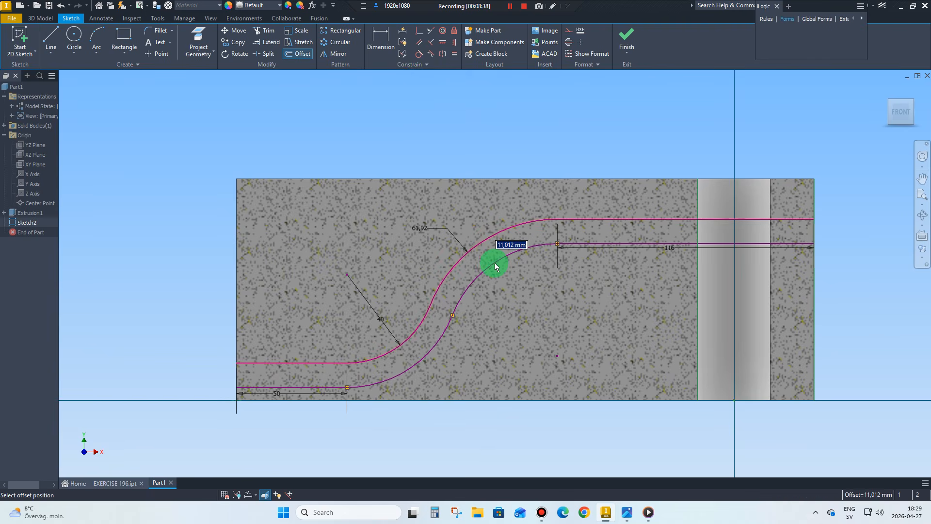
pyautogui.write('15')
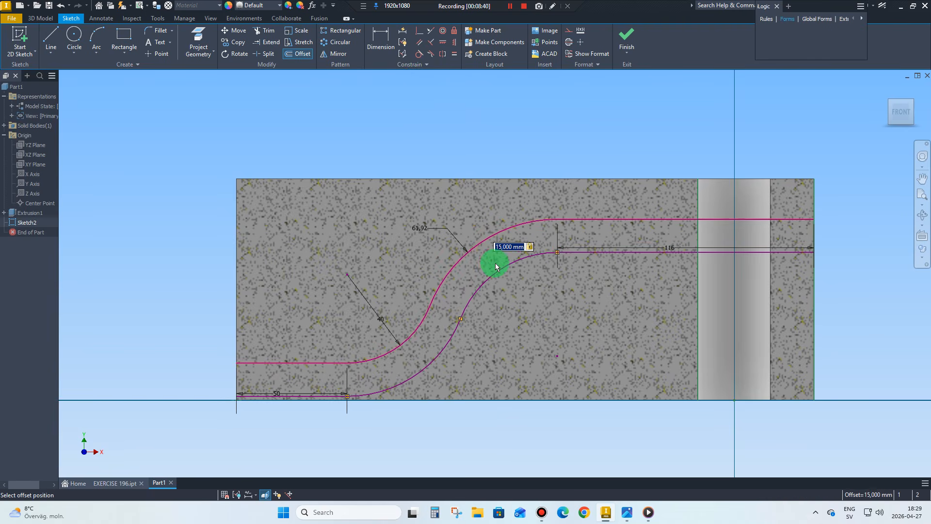
pyautogui.press('Return')
pyautogui.rightClick(252, 248)
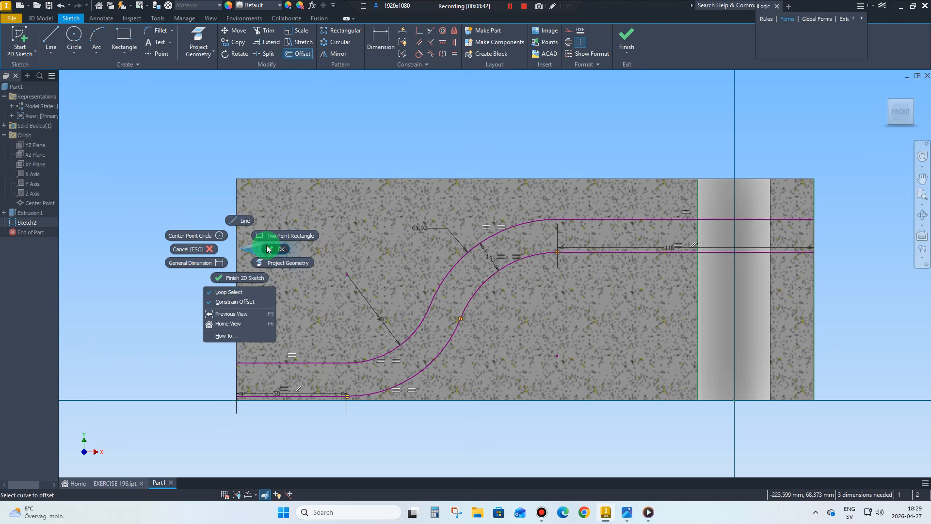
pyautogui.click(271, 248)
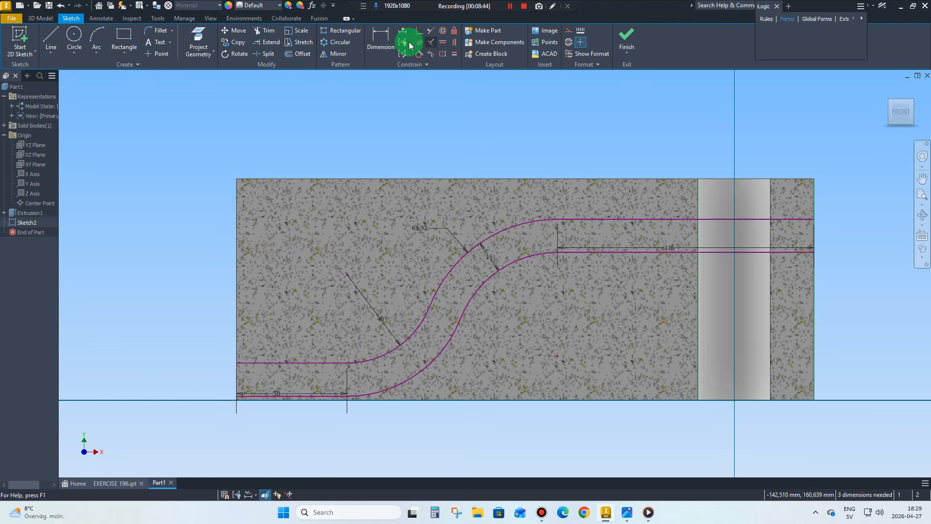
# Add a driven vertical dimension between the lower and upper horizontal lines of the offset profile.
pyautogui.click(383, 42)
pyautogui.click(315, 395)
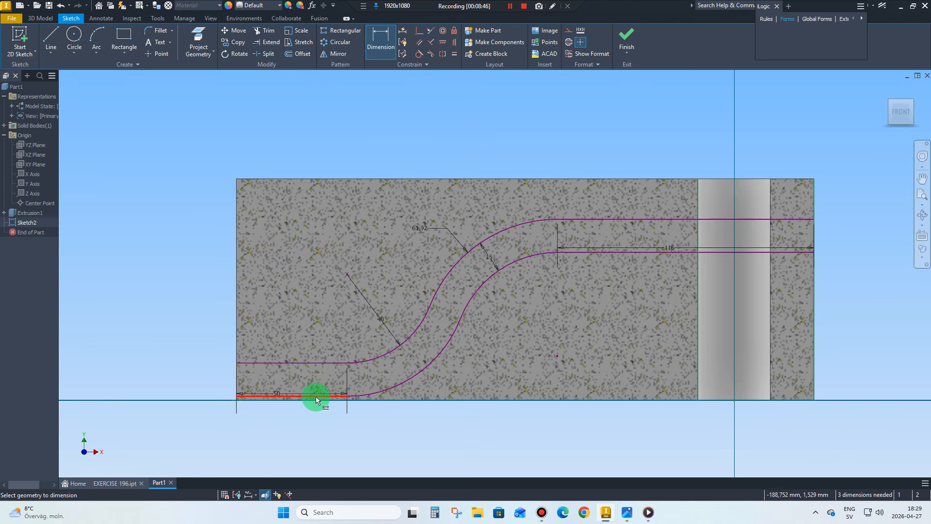
pyautogui.click(642, 253)
pyautogui.click(625, 322)
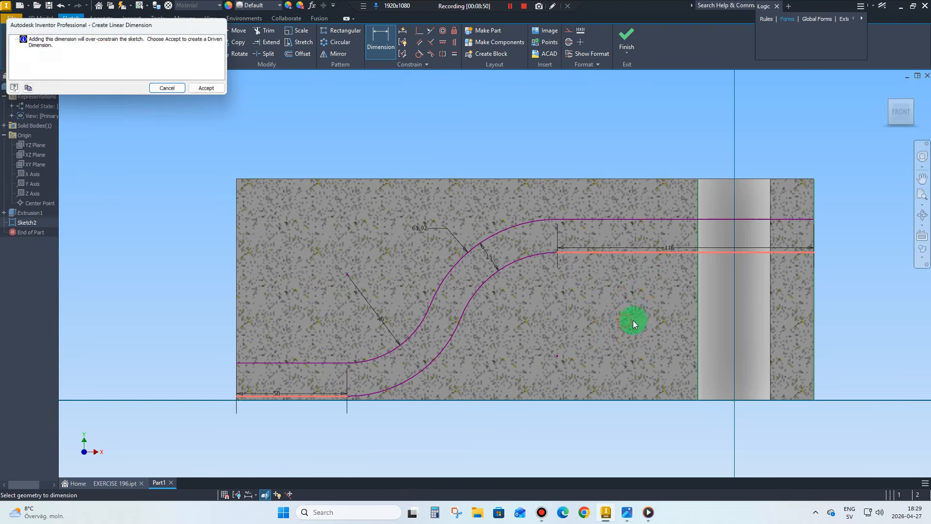
pyautogui.click(377, 181)
pyautogui.click(212, 90)
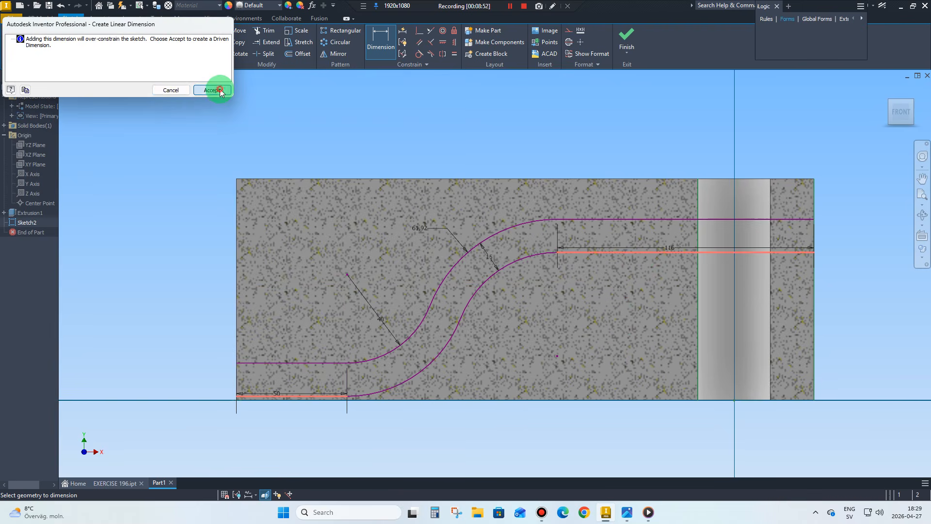
pyautogui.rightClick(343, 101)
pyautogui.click(389, 99)
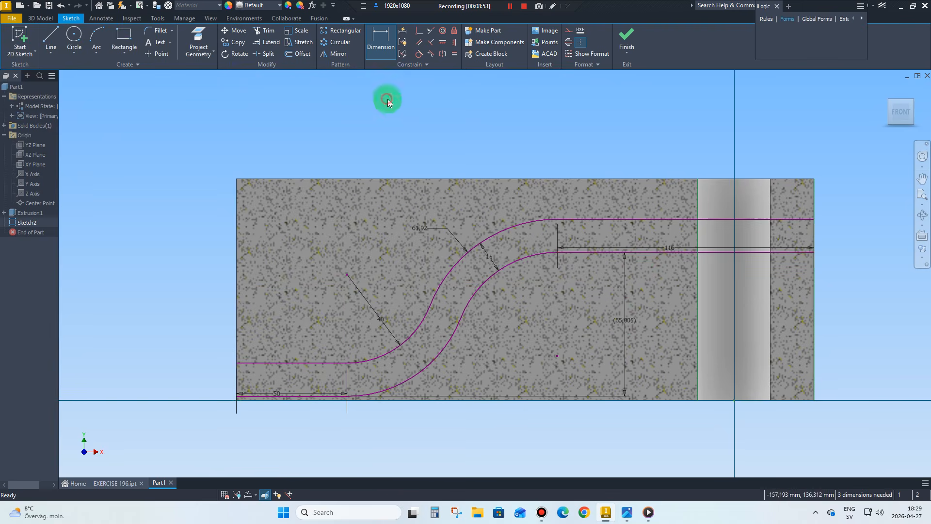
# Delete the upper arc's 61.92 mm radius dimension and open the driven height dimension without changing it.
pyautogui.rightClick(429, 226)
pyautogui.click(438, 201)
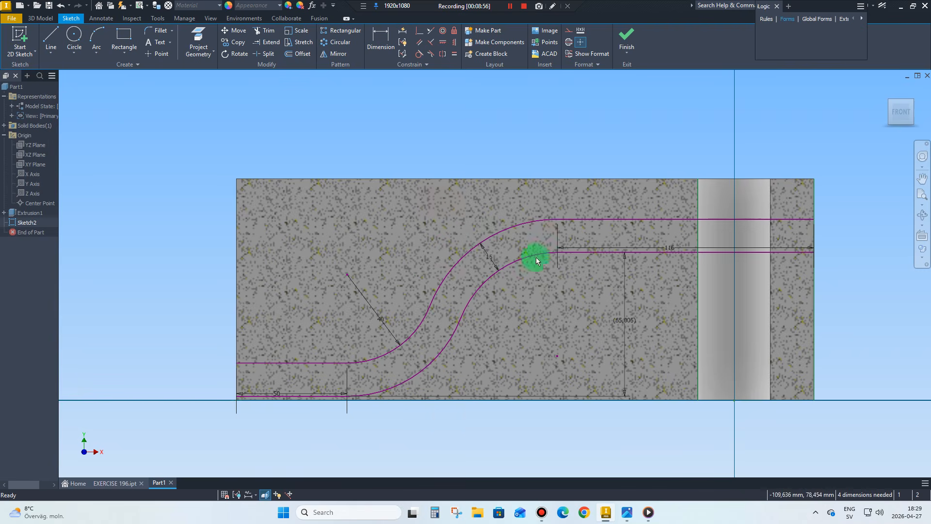
pyautogui.doubleClick(616, 322)
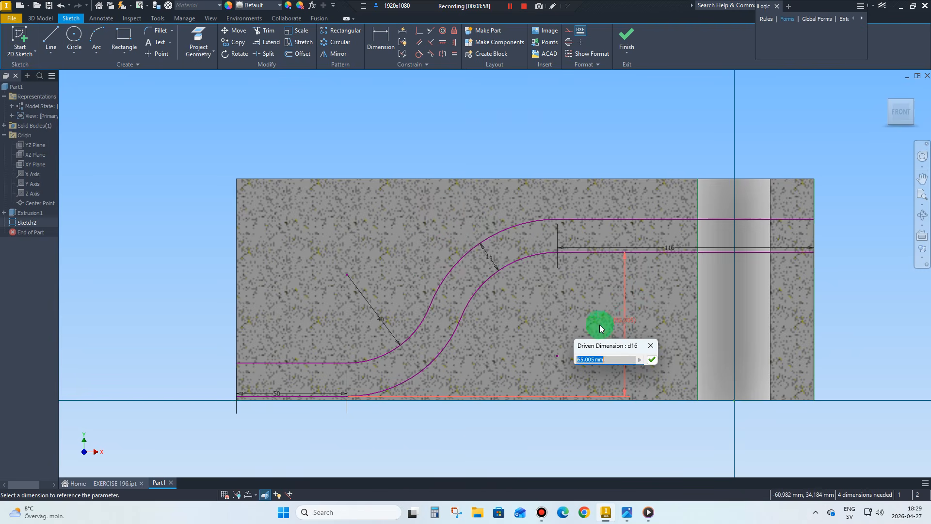
pyautogui.press('Escape')
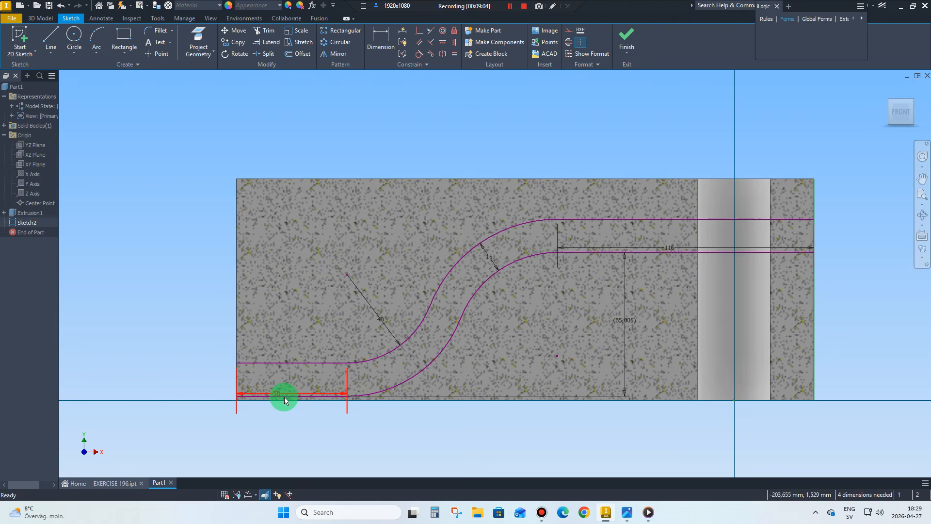
# Dimension the overall height from the profile's lowest horizontal line to its uppermost horizontal line as 80 mm.
pyautogui.click(666, 218)
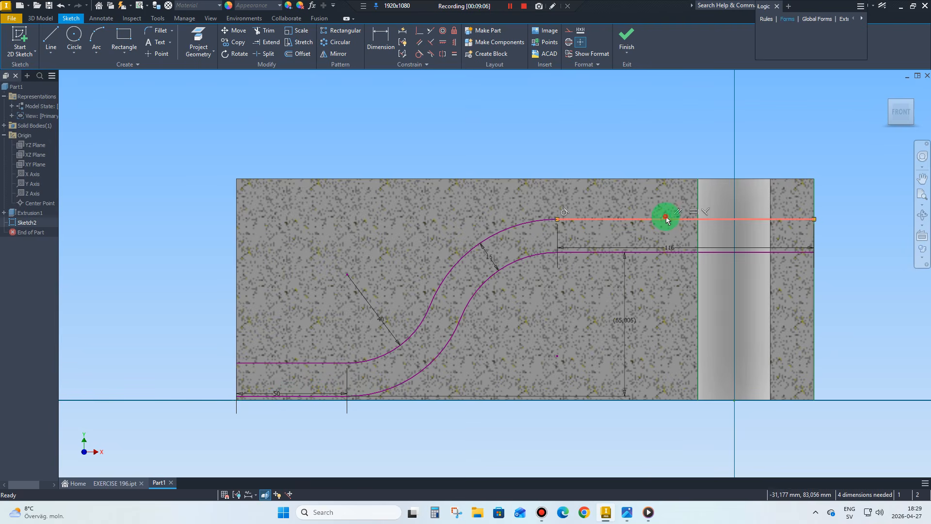
pyautogui.click(418, 211)
pyautogui.click(379, 37)
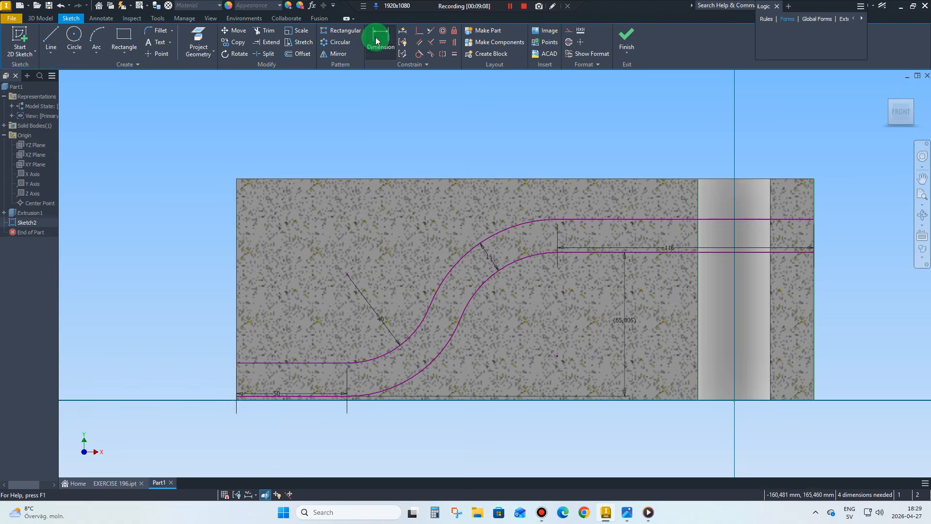
pyautogui.scroll(3, 305, 409)
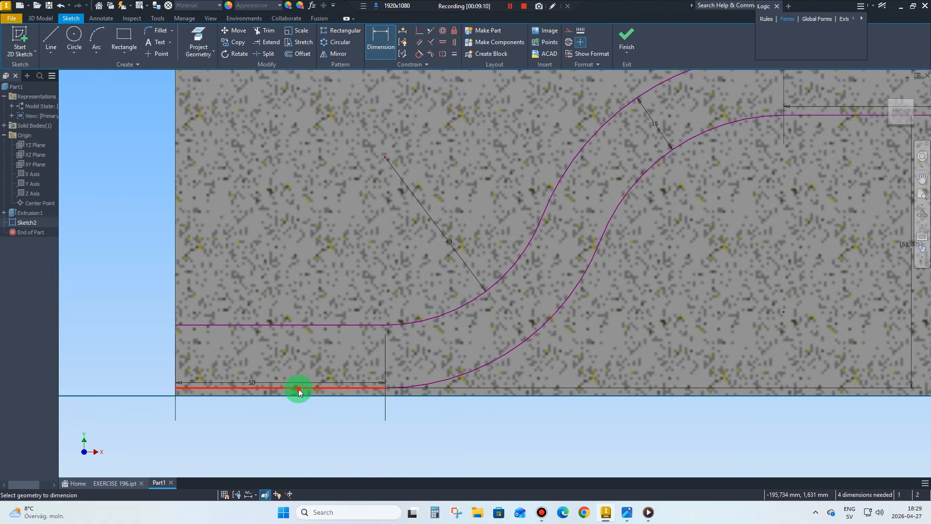
pyautogui.scroll(-5, 299, 392)
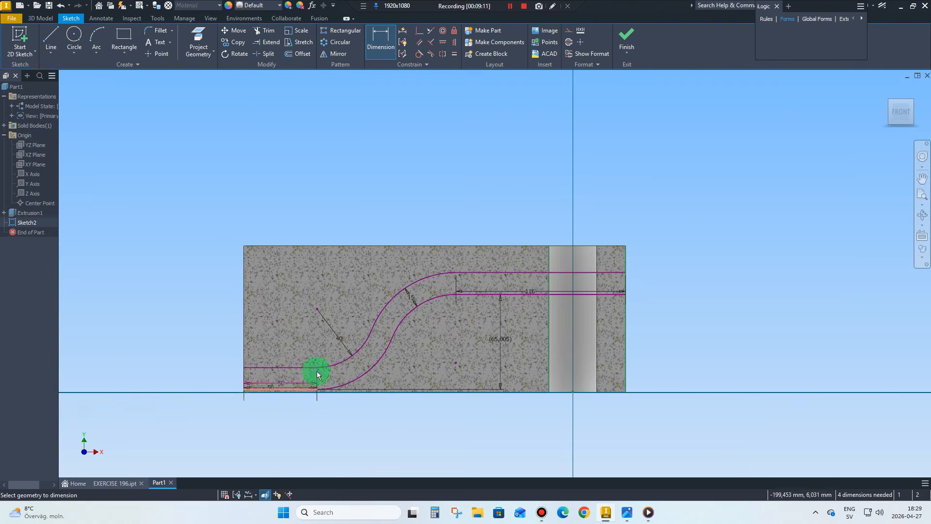
pyautogui.click(503, 272)
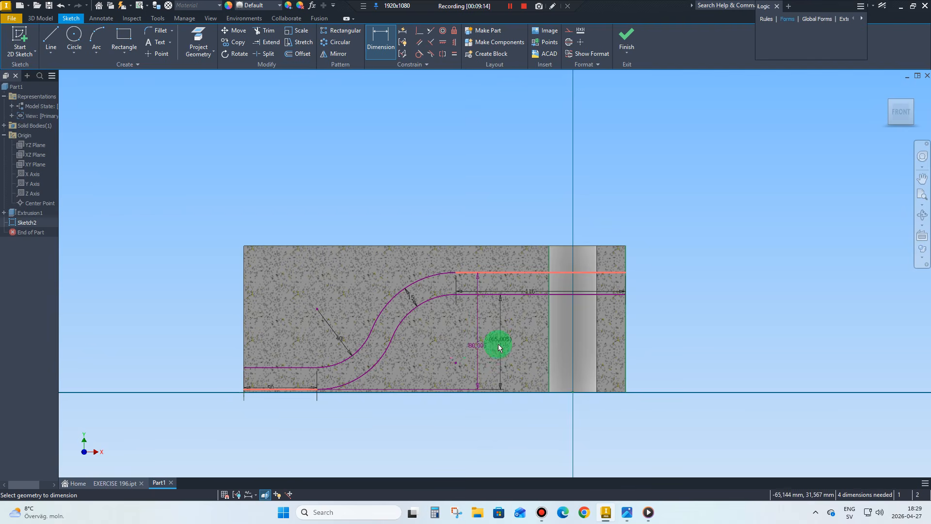
pyautogui.click(531, 342)
pyautogui.write('8')
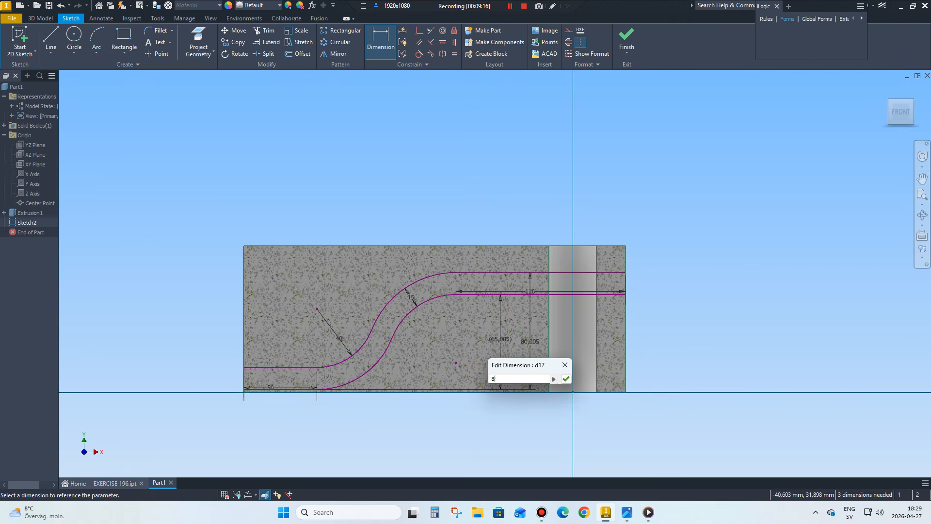
pyautogui.write('0')
pyautogui.press('Return')
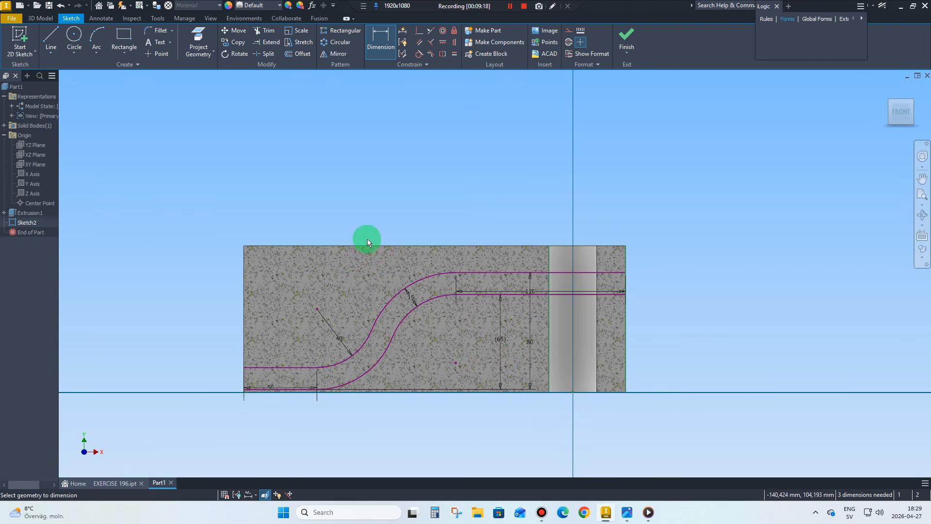
# Dimension the gap between the profile's lowest horizontal line and the block's bottom edge as 5 mm.
pyautogui.scroll(3, 280, 387)
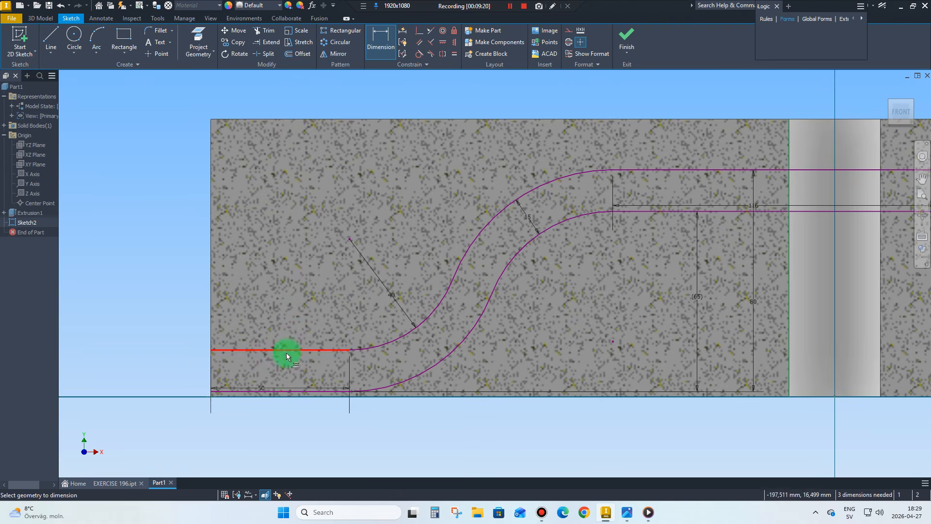
pyautogui.click(262, 391)
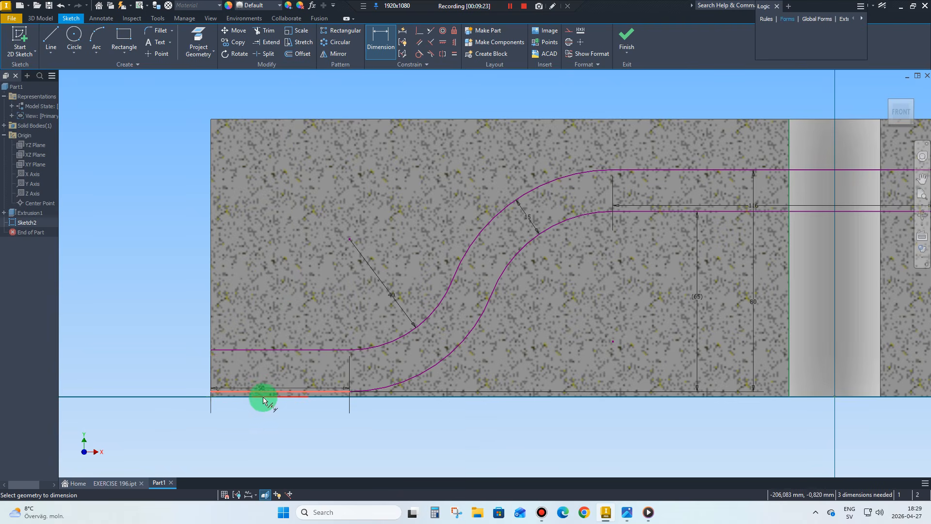
pyautogui.click(264, 397)
pyautogui.click(177, 388)
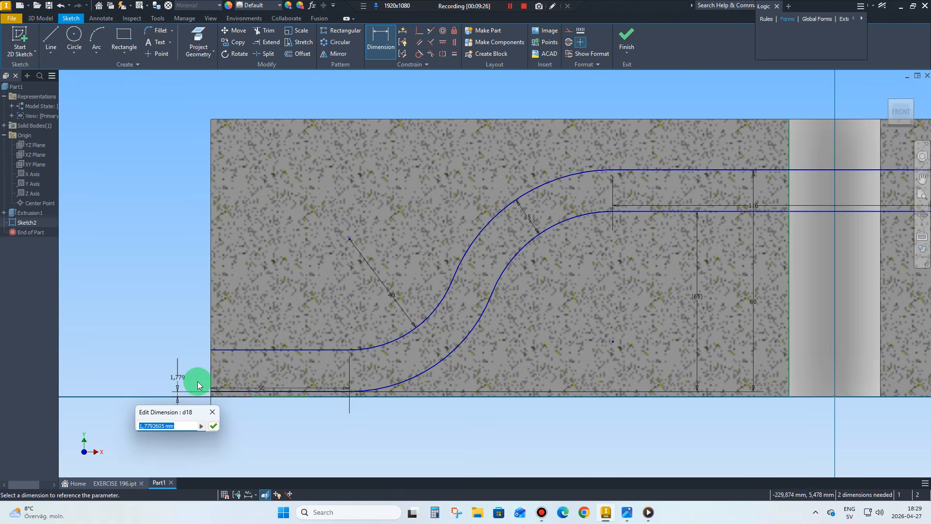
pyautogui.write('2')
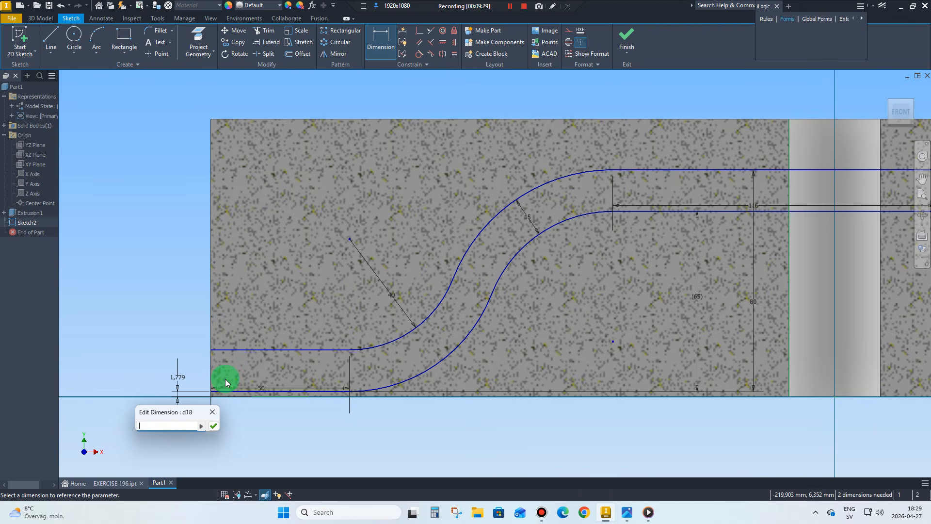
pyautogui.write('5')
pyautogui.press('Return')
# Close both open ends of the S-shaped profile with vertical lines and end the Line command.
pyautogui.scroll(3, 199, 320)
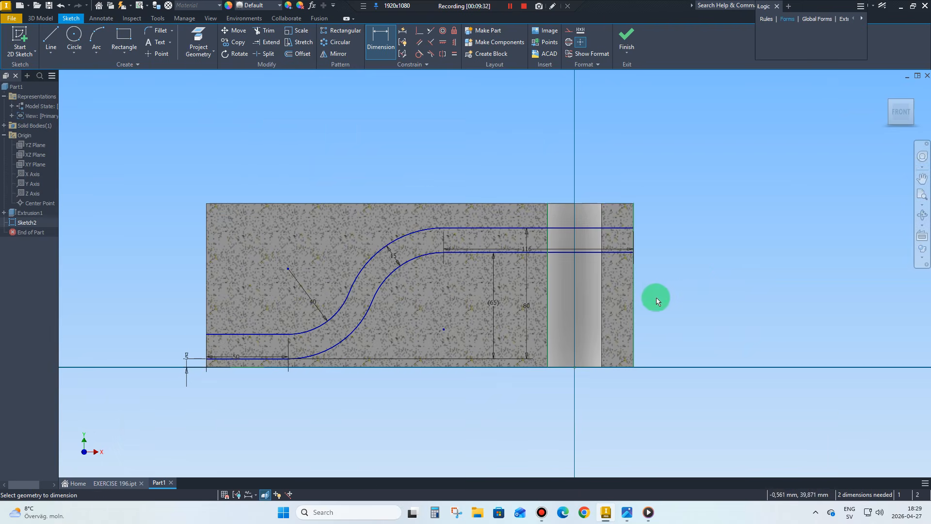
pyautogui.rightClick(702, 287)
pyautogui.click(707, 259)
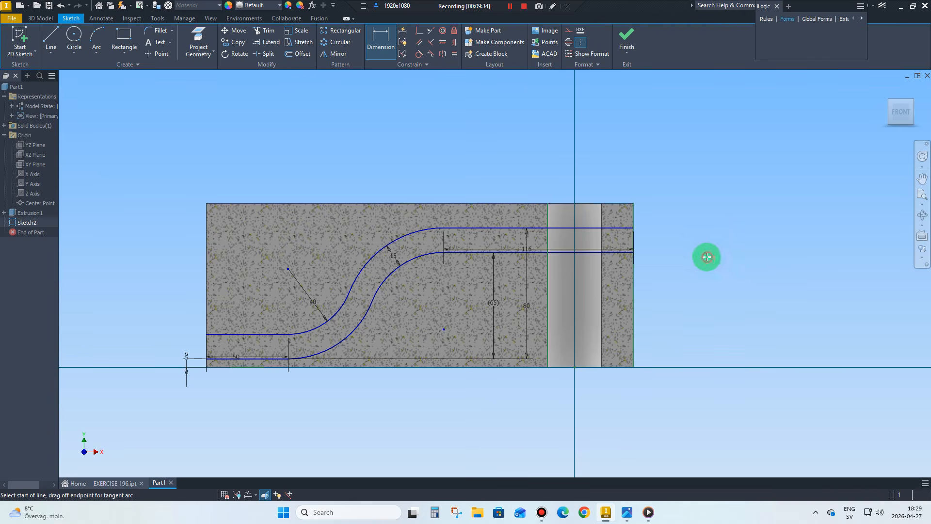
pyautogui.click(631, 228)
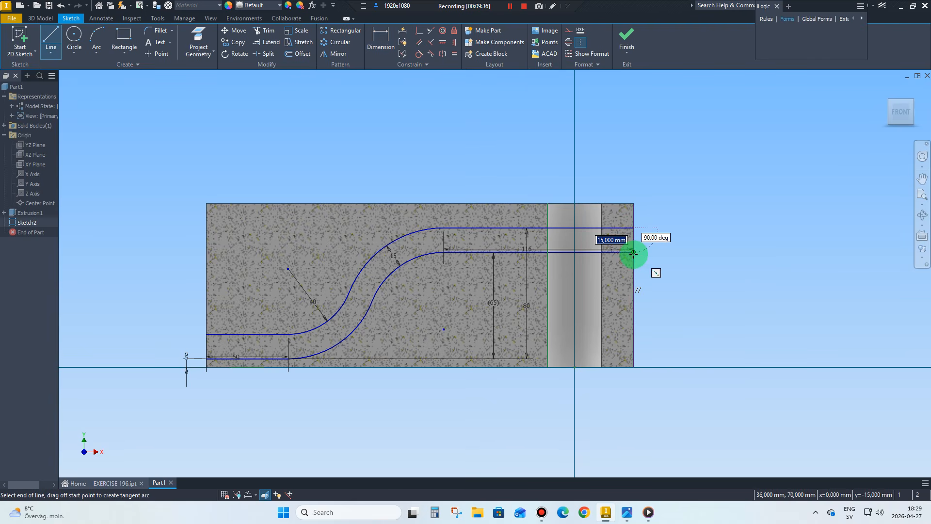
pyautogui.click(633, 252)
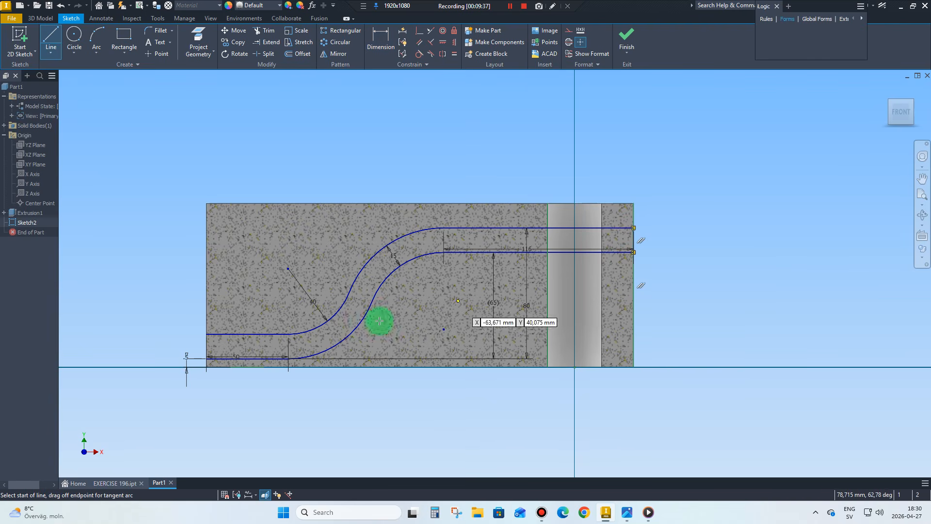
pyautogui.click(206, 359)
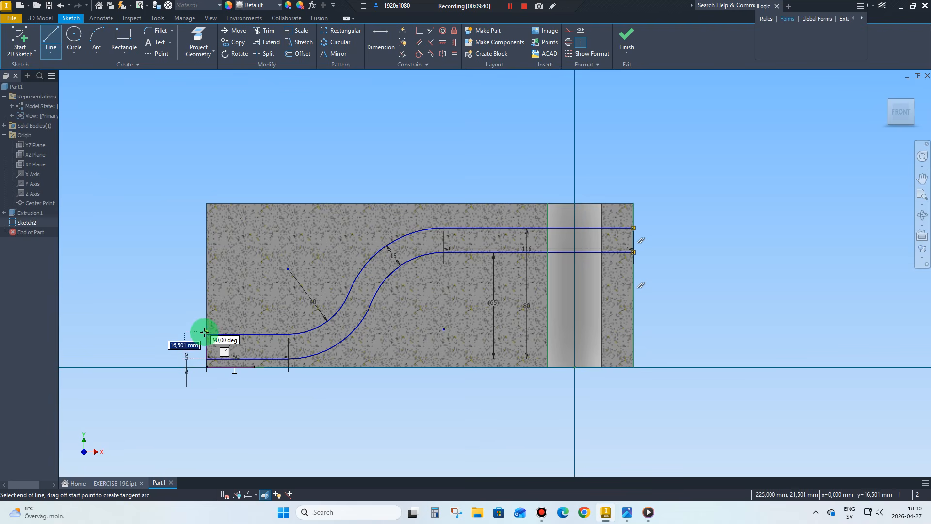
pyautogui.click(204, 335)
pyautogui.rightClick(175, 308)
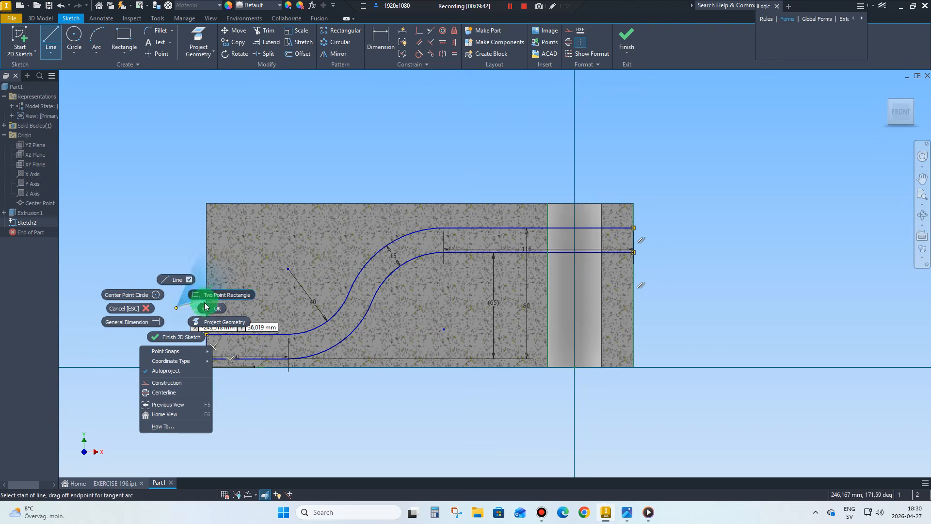
pyautogui.click(204, 310)
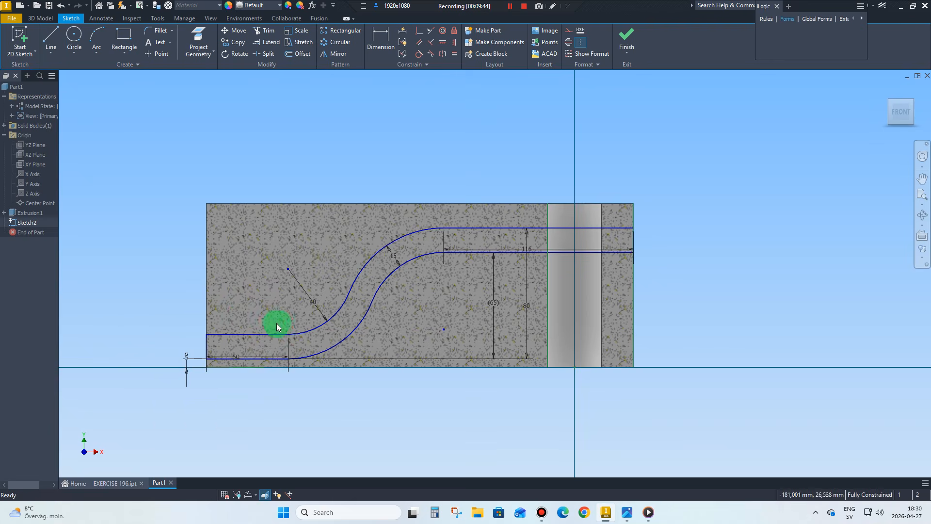
# Delete the 50 mm dimension on the lowest horizontal line and dimension the short line above it as 50 mm instead.
pyautogui.rightClick(238, 359)
pyautogui.click(240, 336)
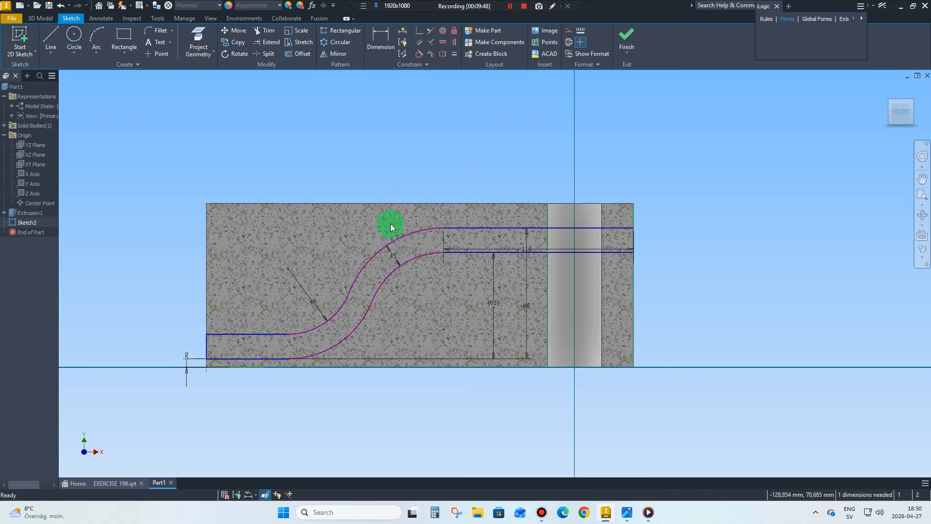
pyautogui.click(382, 43)
pyautogui.click(237, 334)
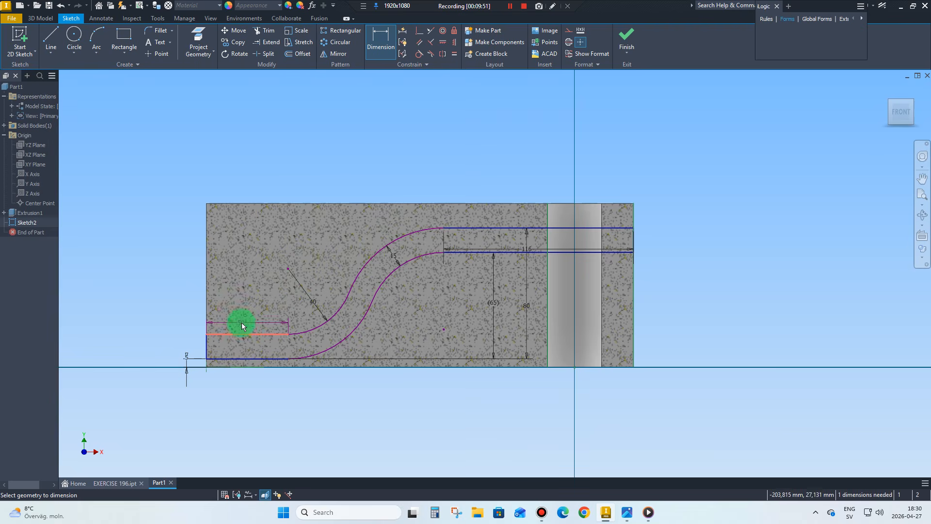
pyautogui.click(245, 320)
pyautogui.click(277, 354)
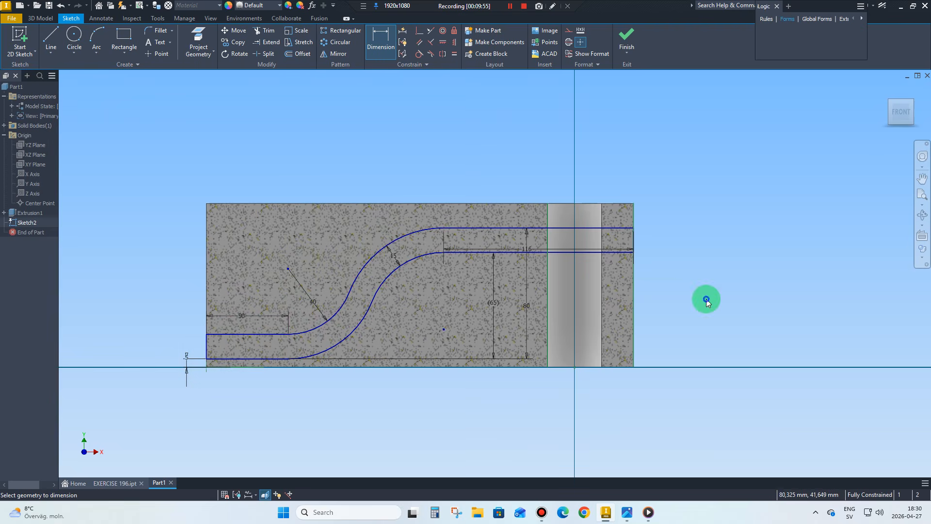
pyautogui.rightClick(706, 297)
pyautogui.click(740, 299)
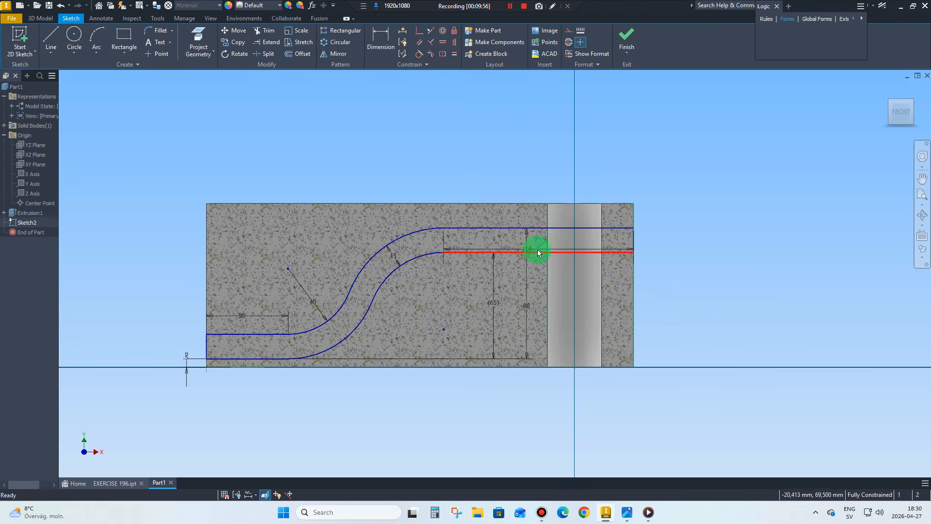
# Move the 116 mm, 80 mm and driven 65 mm dimensions outside the block's outline.
pyautogui.moveTo(533, 251); pyautogui.dragTo(530, 167)
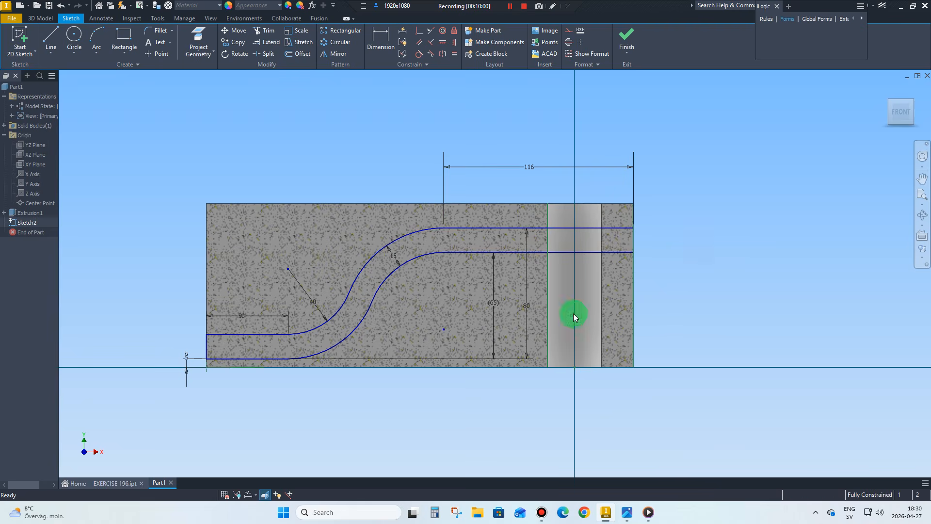
pyautogui.moveTo(527, 306); pyautogui.dragTo(752, 316)
pyautogui.moveTo(495, 305); pyautogui.dragTo(658, 319)
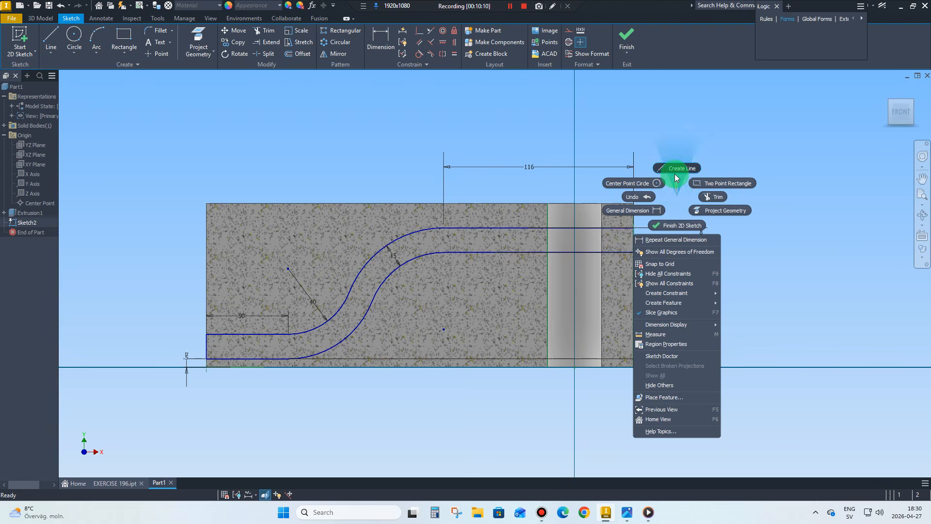
# Redraw the vertical closing line at the profile's raised end, end the Line command, and finish the sketch.
pyautogui.click(675, 176)
pyautogui.click(633, 229)
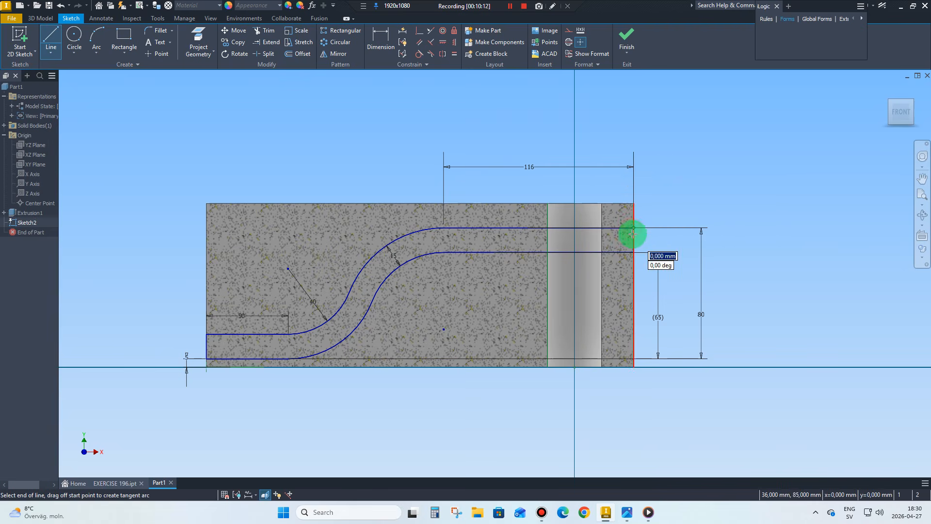
pyautogui.moveTo(715, 216); pyautogui.dragTo(743, 220, button='right')
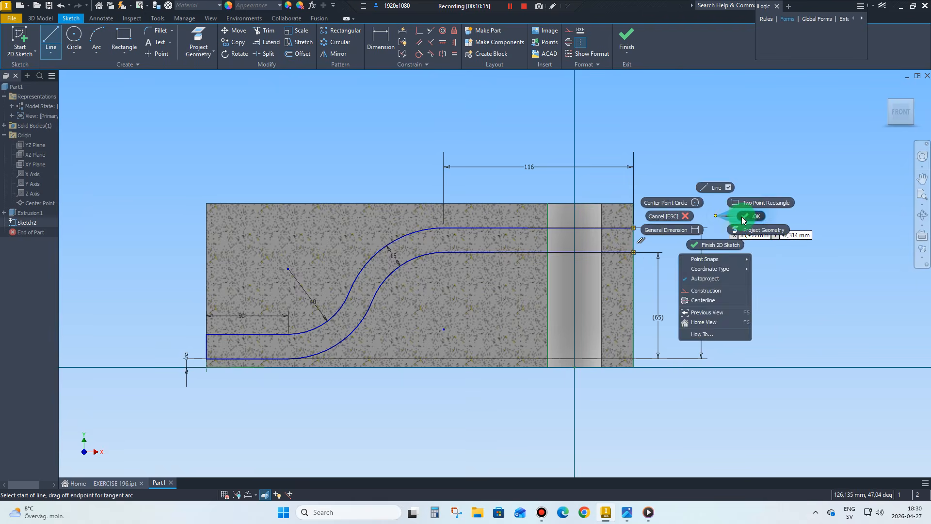
pyautogui.click(744, 217)
pyautogui.click(630, 266)
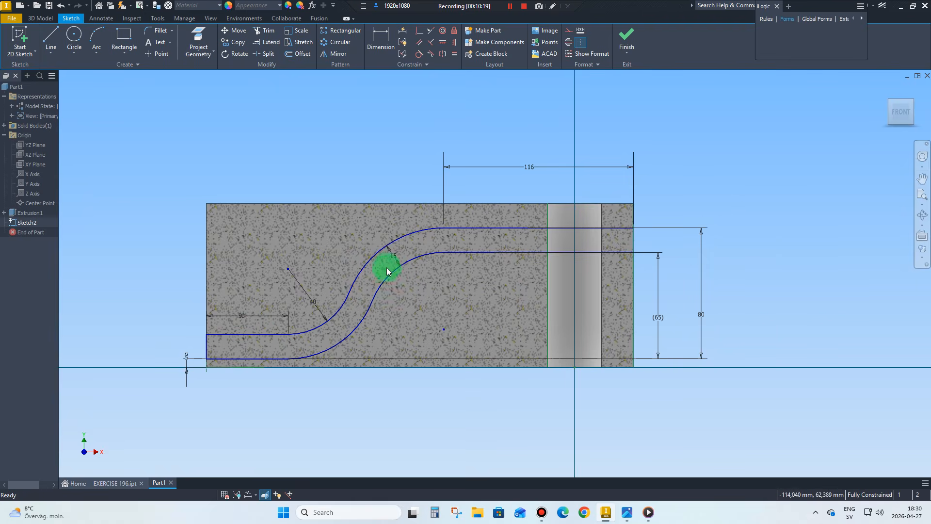
pyautogui.click(625, 40)
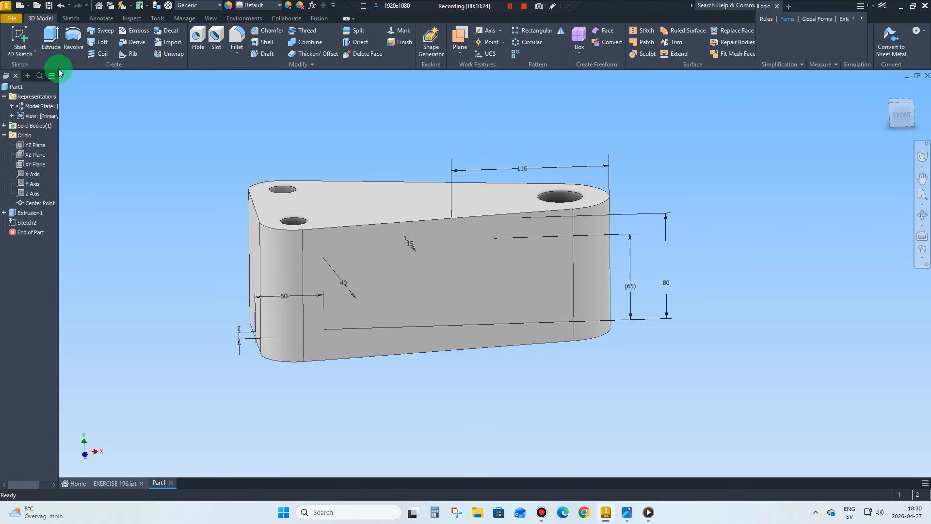
# Extrude both regions of the S-shaped profile 200 mm symmetrically about the sketch plane as a new solid body.
pyautogui.click(50, 39)
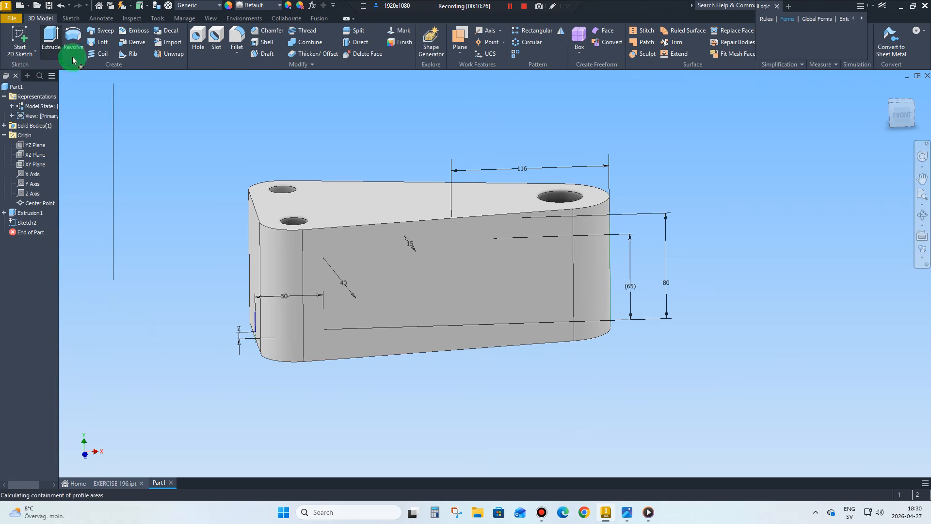
pyautogui.click(345, 313)
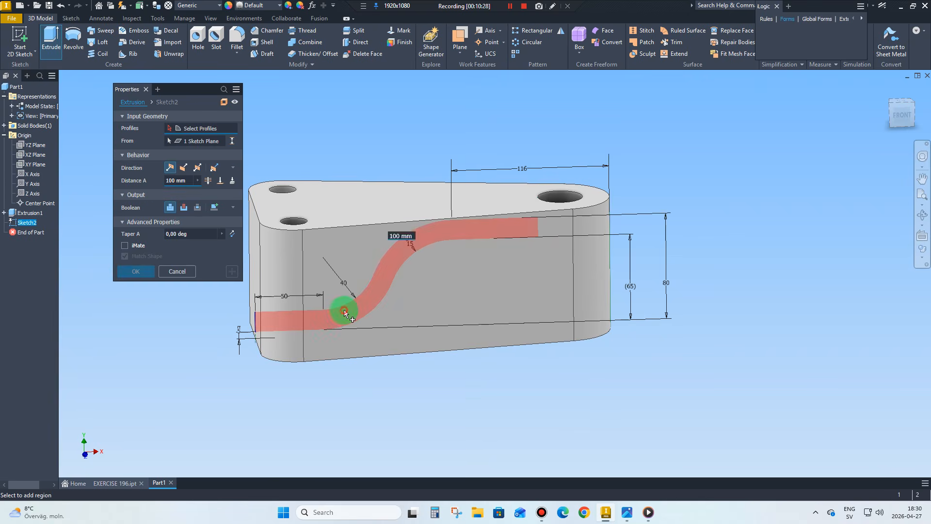
pyautogui.click(562, 225)
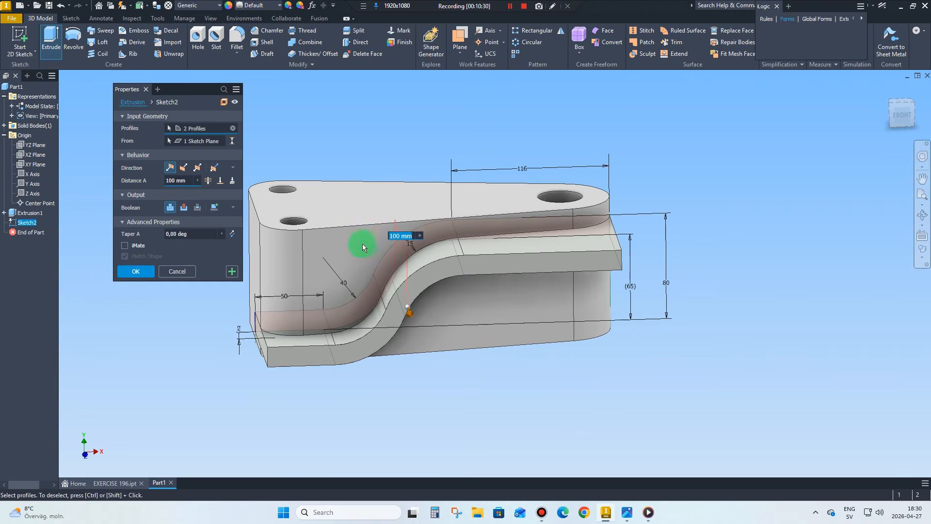
pyautogui.click(196, 168)
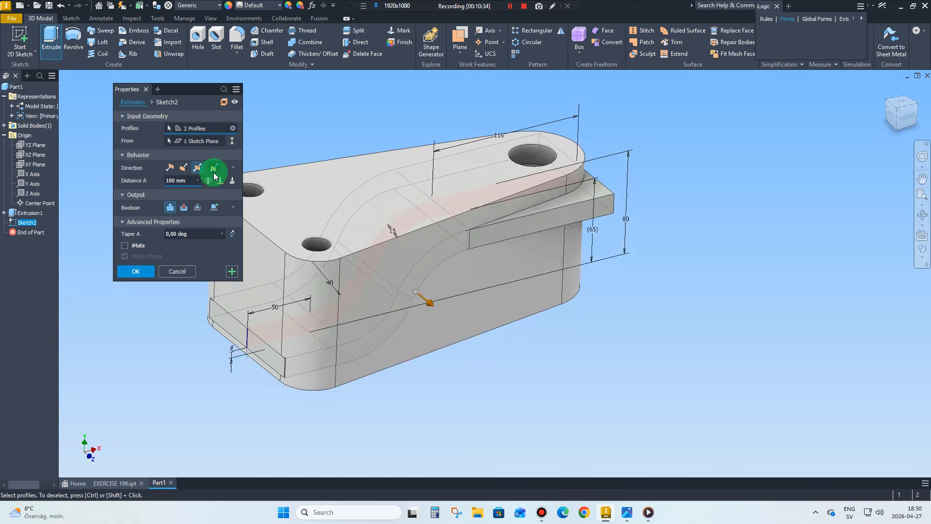
pyautogui.click(215, 208)
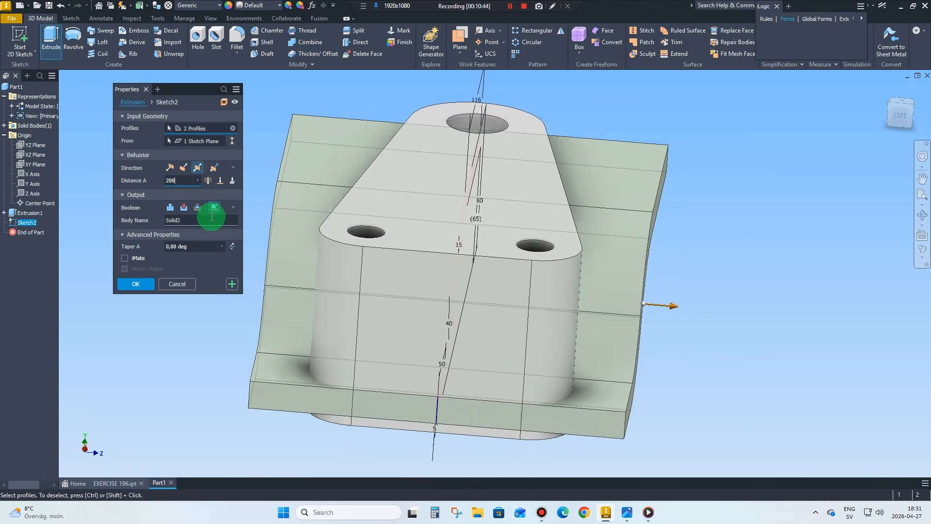
pyautogui.click(144, 280)
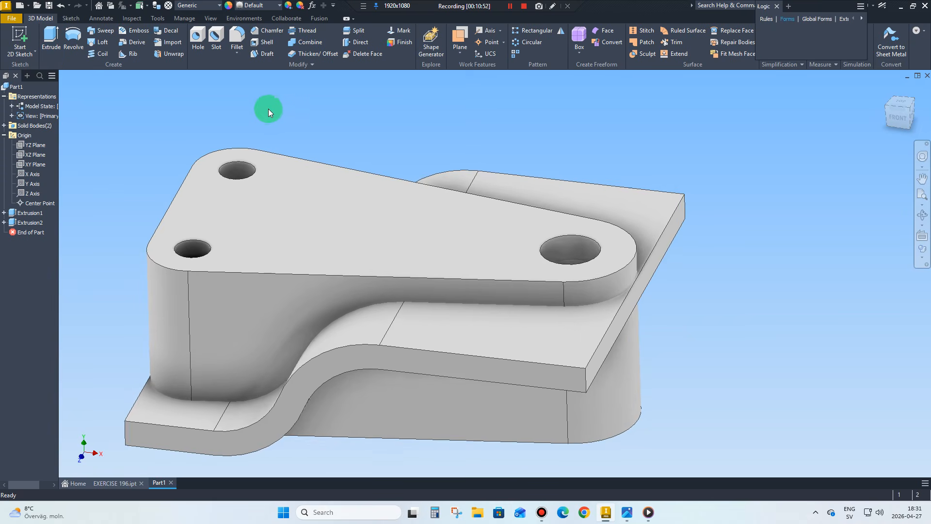
# Combine the S-shaped solid as base with the top-view block as tool body, keeping only their intersection.
pyautogui.click(305, 43)
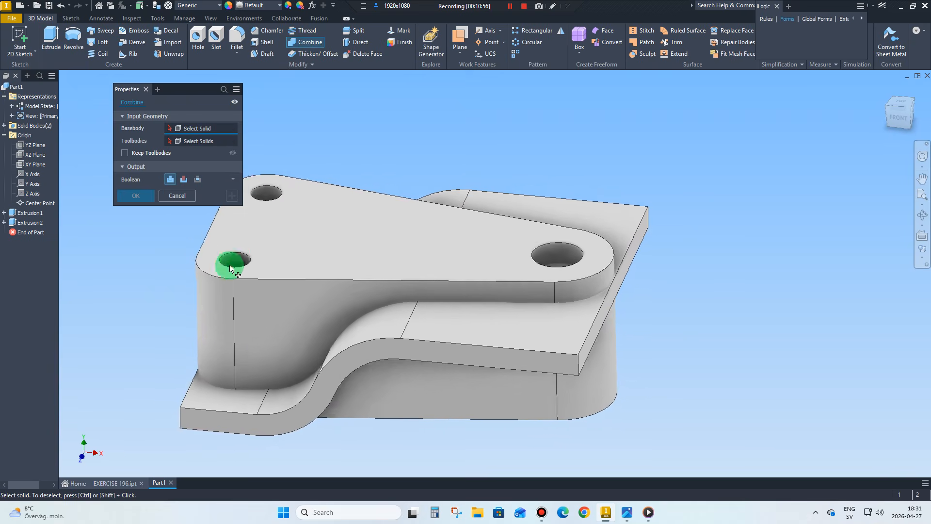
pyautogui.click(265, 429)
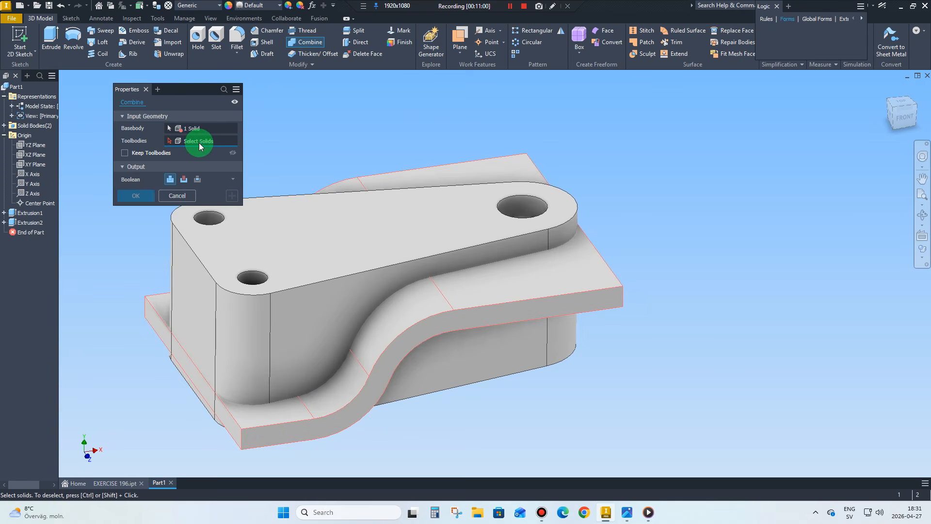
pyautogui.click(251, 221)
pyautogui.click(280, 295)
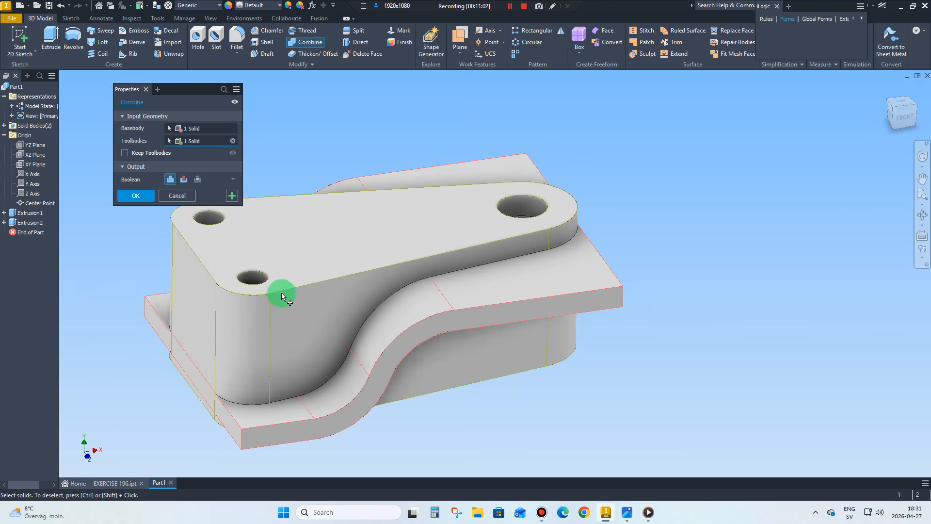
pyautogui.click(216, 211)
pyautogui.click(197, 180)
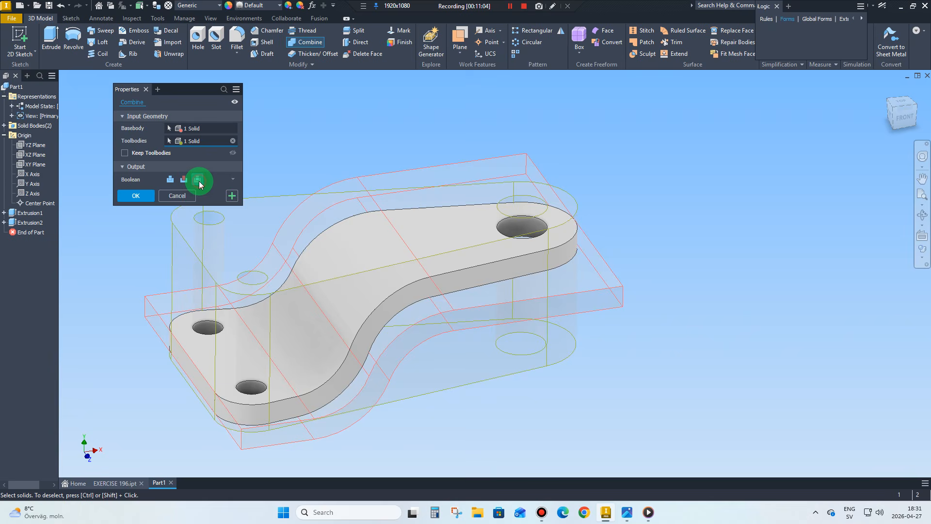
pyautogui.scroll(5, 216, 237)
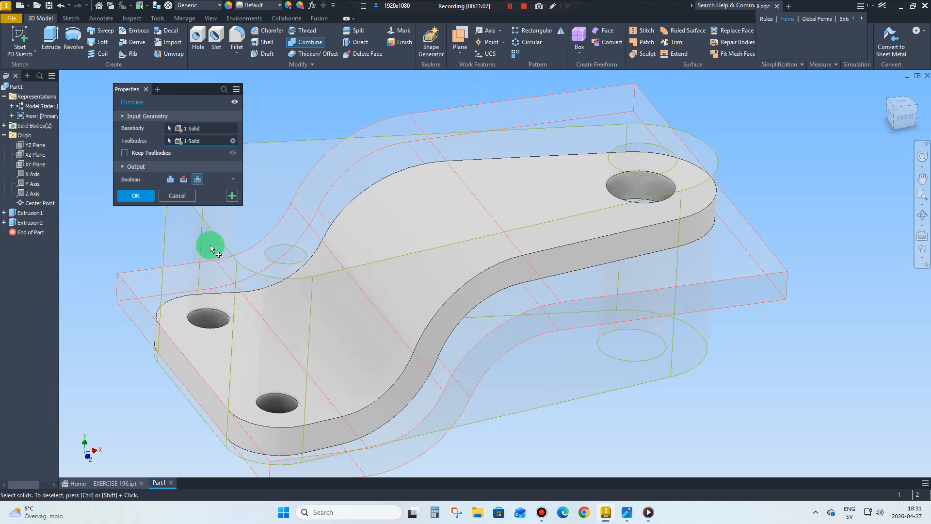
pyautogui.keyDown('shift'); pyautogui.moveTo(206, 256); pyautogui.dragTo(191, 251, button='middle'); pyautogui.keyUp('shift')
pyautogui.click(136, 197)
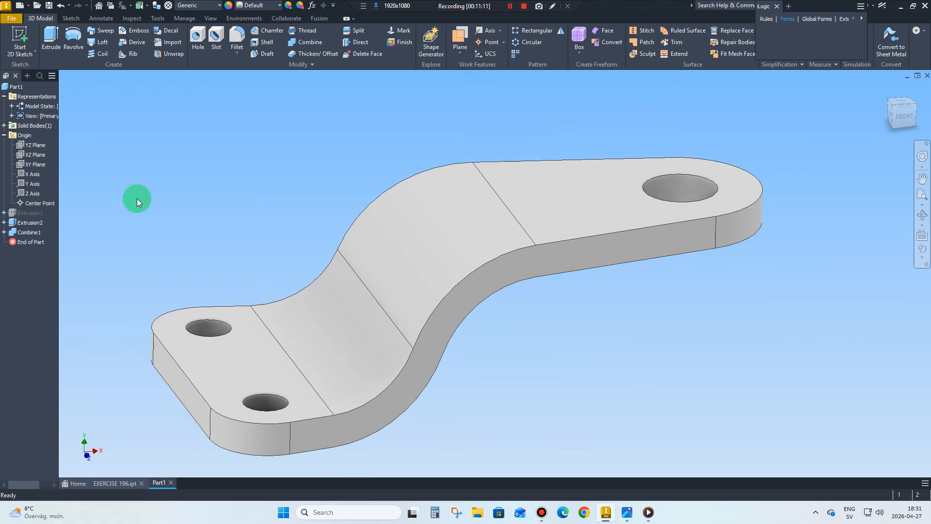
pyautogui.scroll(-3, 187, 226)
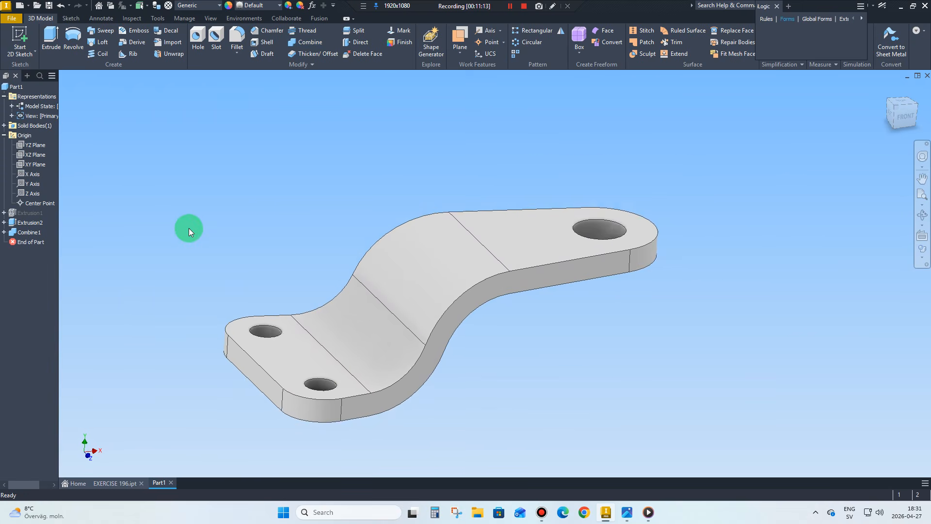
pyautogui.keyDown('shift'); pyautogui.moveTo(188, 228); pyautogui.dragTo(200, 235, button='middle'); pyautogui.keyUp('shift')
# Sketch a 50 mm diameter circle concentric with the large hole on the raised end's top face, and finish the sketch.
pyautogui.click(235, 253)
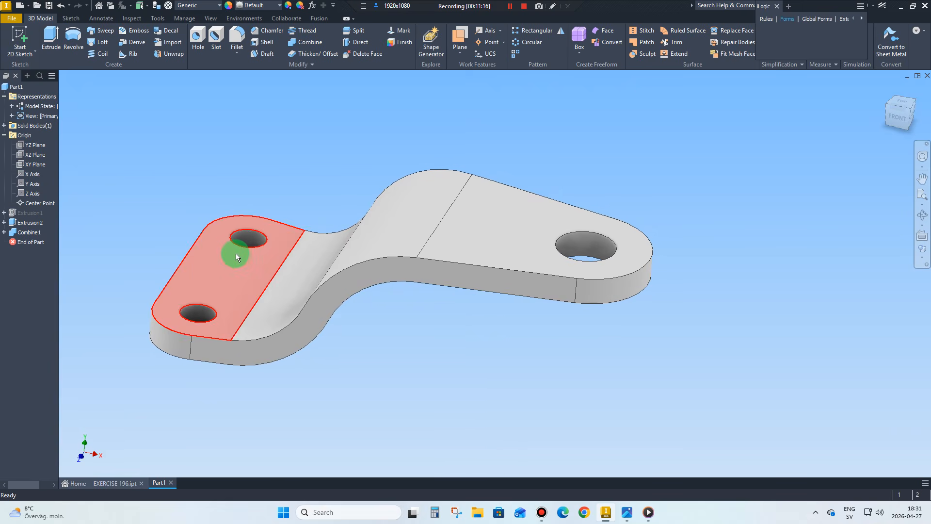
pyautogui.click(432, 342)
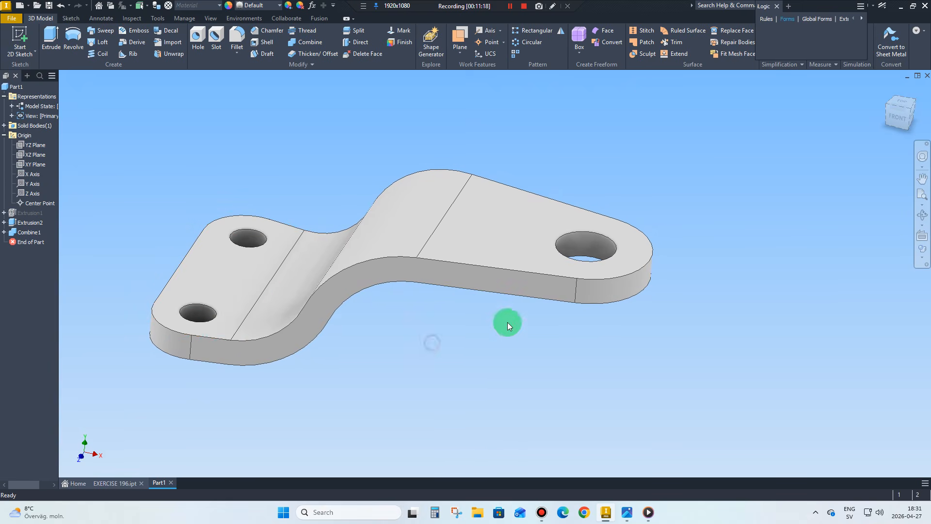
pyautogui.click(536, 254)
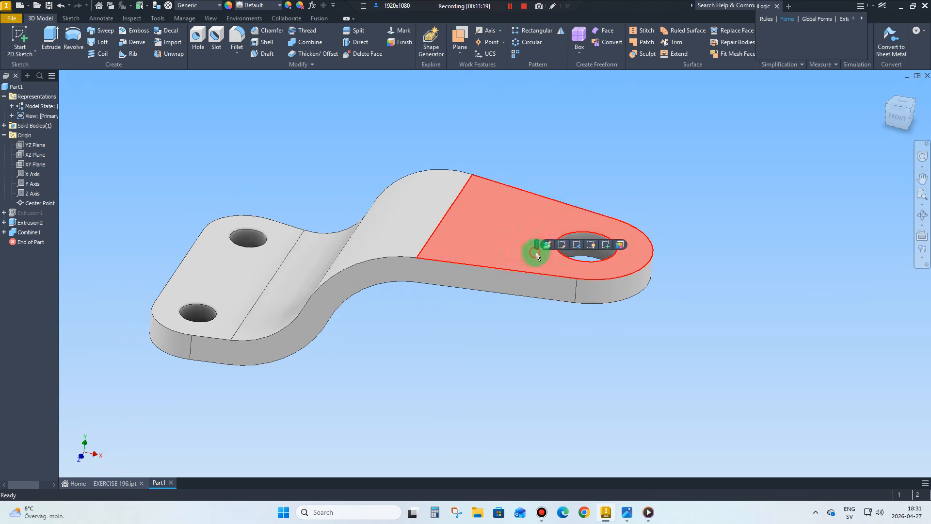
pyautogui.click(606, 246)
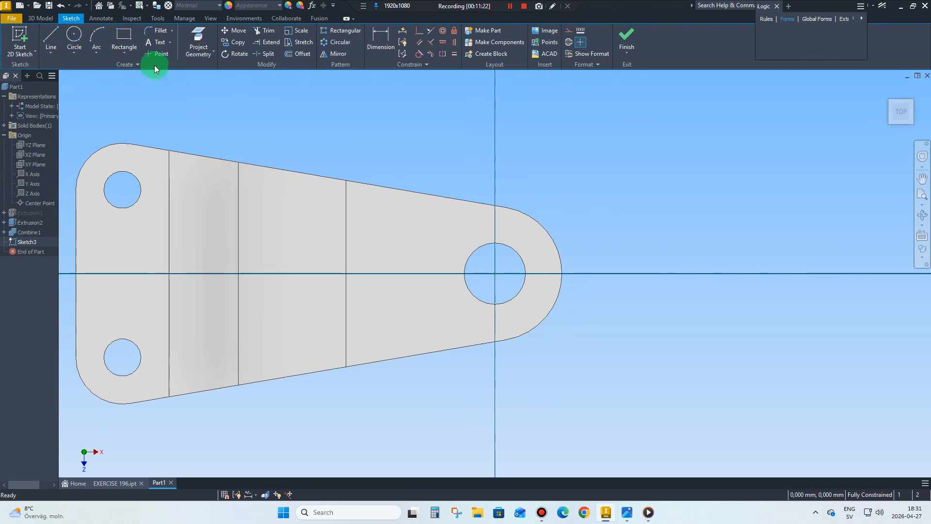
pyautogui.click(77, 39)
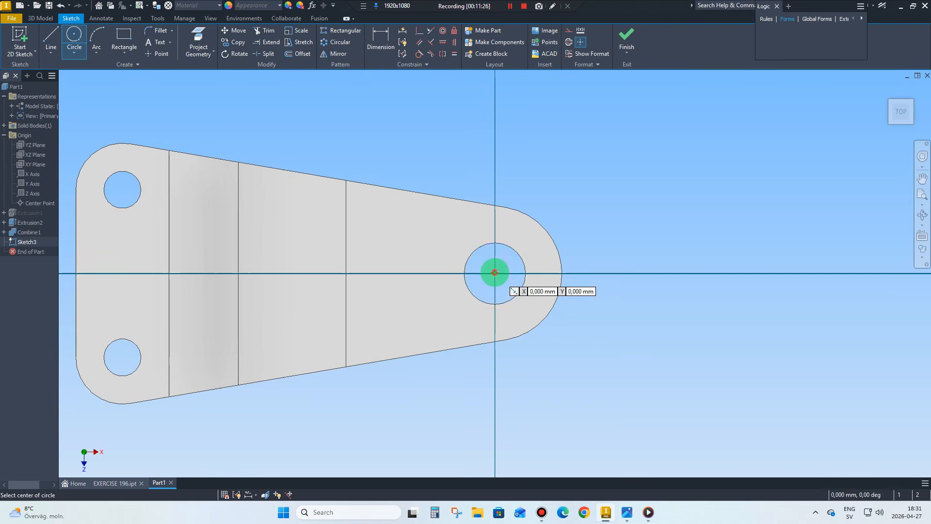
pyautogui.click(495, 273)
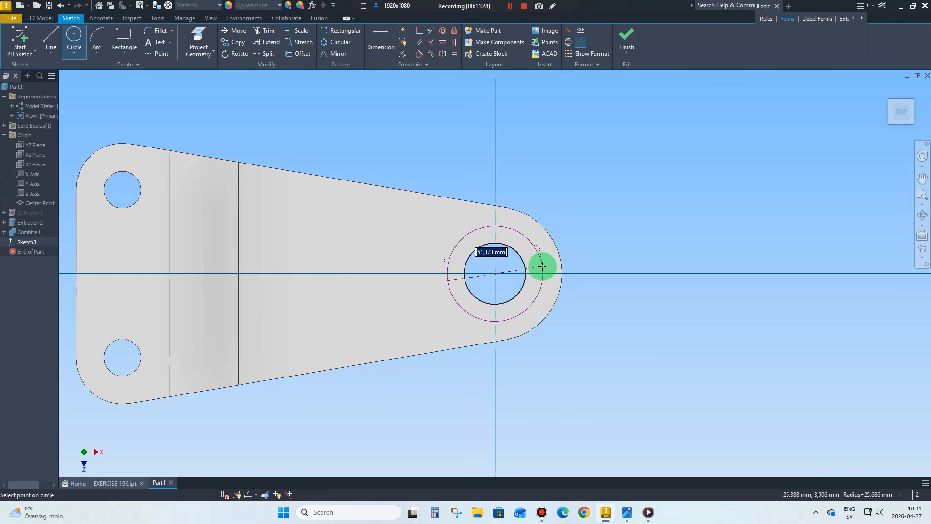
pyautogui.press('Return')
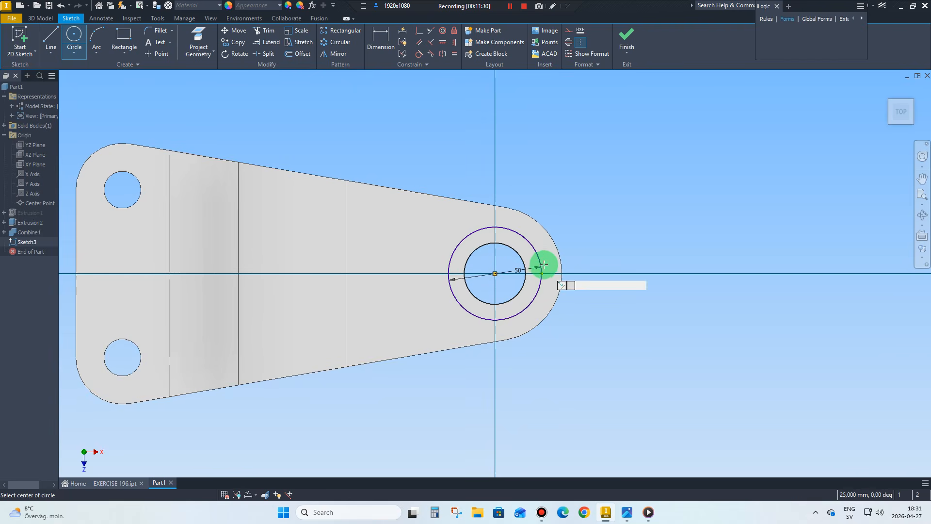
pyautogui.rightClick(570, 220)
pyautogui.click(610, 221)
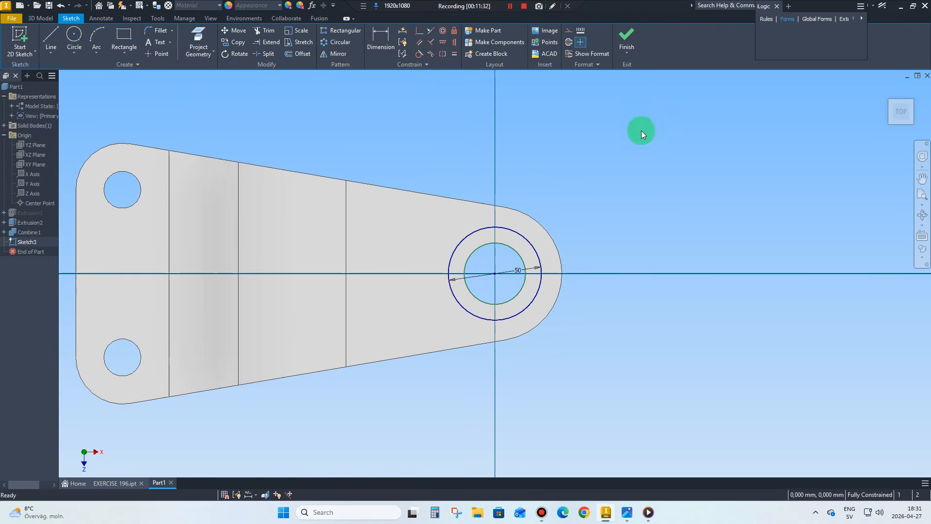
pyautogui.click(626, 45)
# Start a sketch on the underside face of the two-hole end and check the boss diameter in the reference drawing.
pyautogui.moveTo(634, 110)
pyautogui.keyDown('shift'); pyautogui.mouseDown(button='middle')
pyautogui.moveTo(557, 191)
pyautogui.moveTo(326, 314)
pyautogui.moveTo(299, 346)
pyautogui.moveTo(272, 315)
pyautogui.mouseUp(button='middle'); pyautogui.keyUp('shift')
pyautogui.click(272, 316)
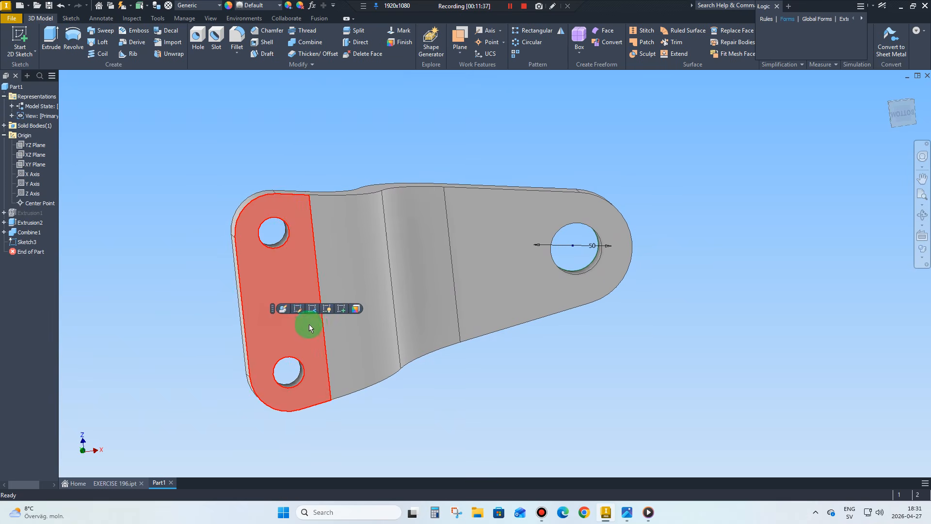
pyautogui.click(342, 310)
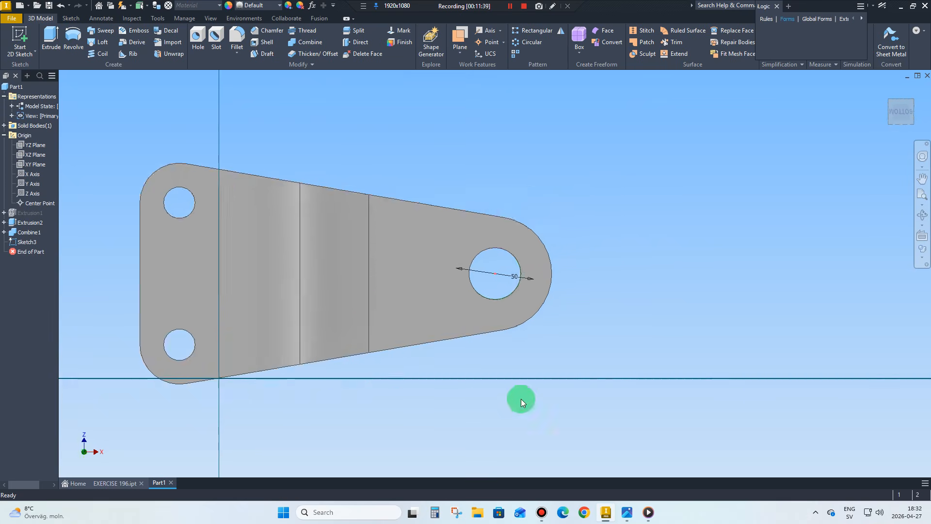
pyautogui.click(617, 513)
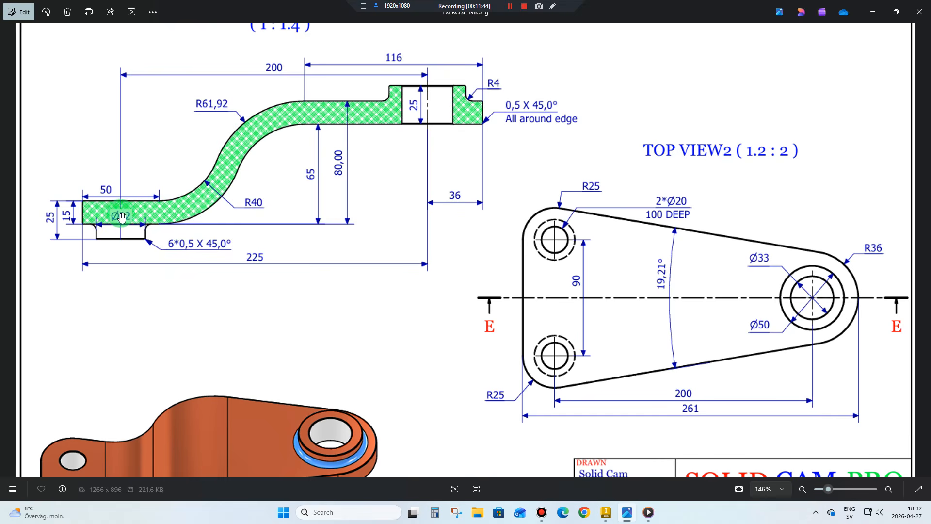
pyautogui.click(605, 512)
# Draw a 32 mm diameter circle centred on each of the two small holes and end the Circle command.
pyautogui.click(76, 37)
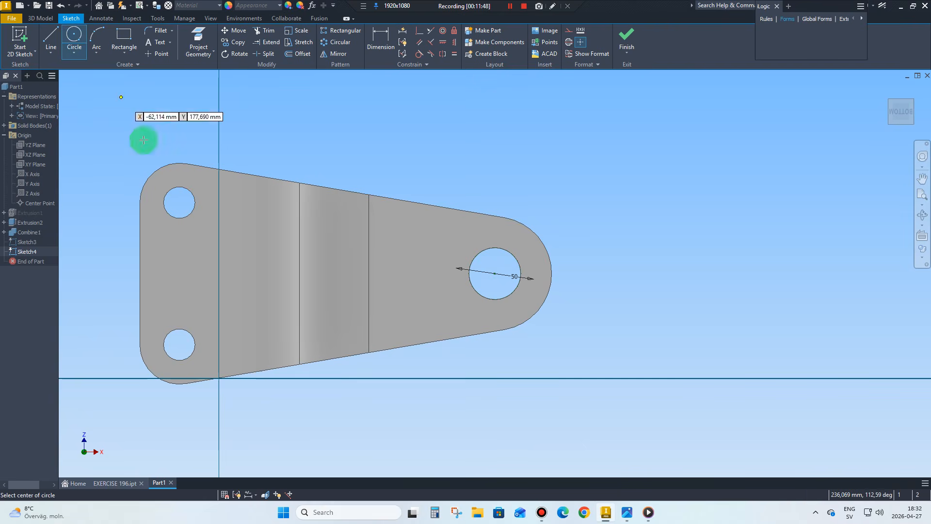
pyautogui.click(179, 203)
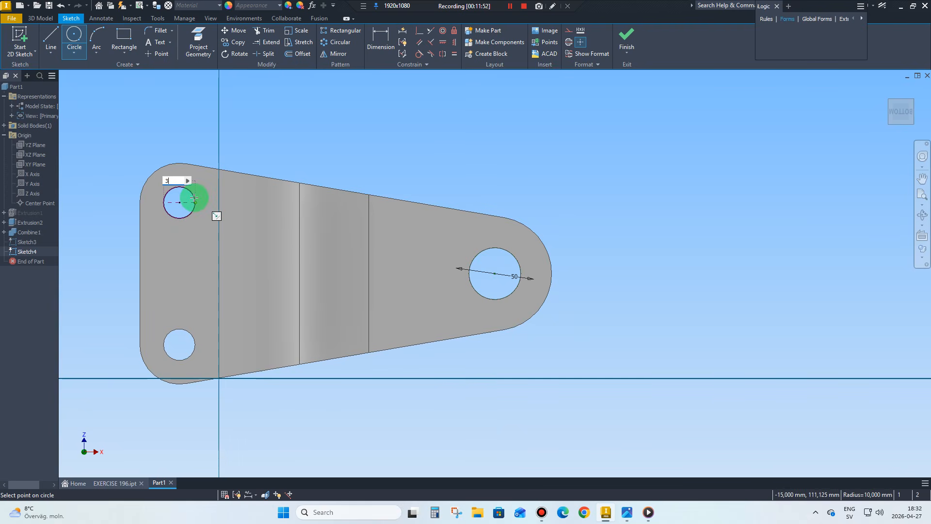
pyautogui.press('Return')
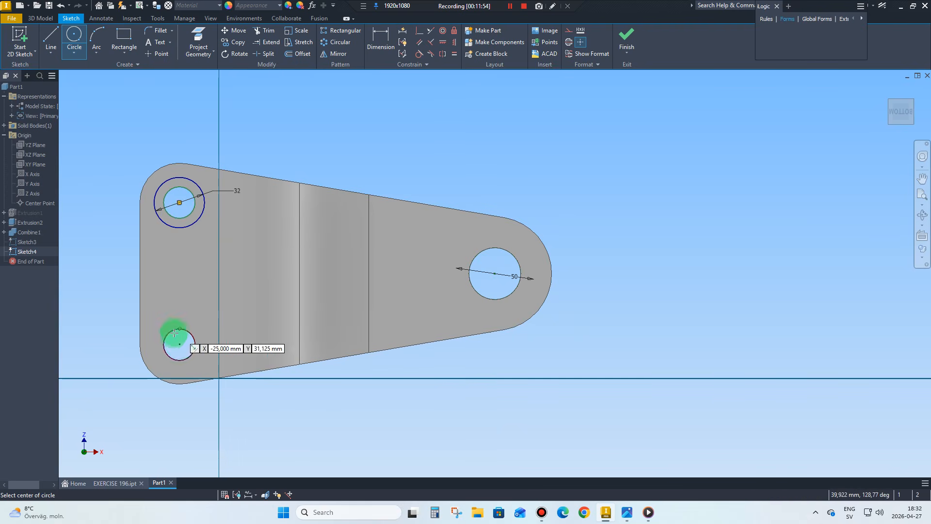
pyautogui.click(179, 344)
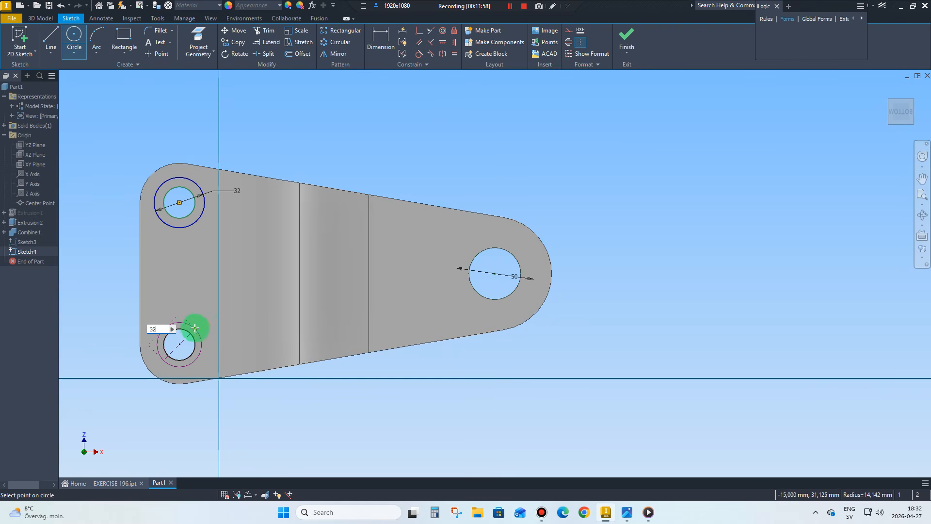
pyautogui.write('32')
pyautogui.press('Return')
pyautogui.rightClick(177, 291)
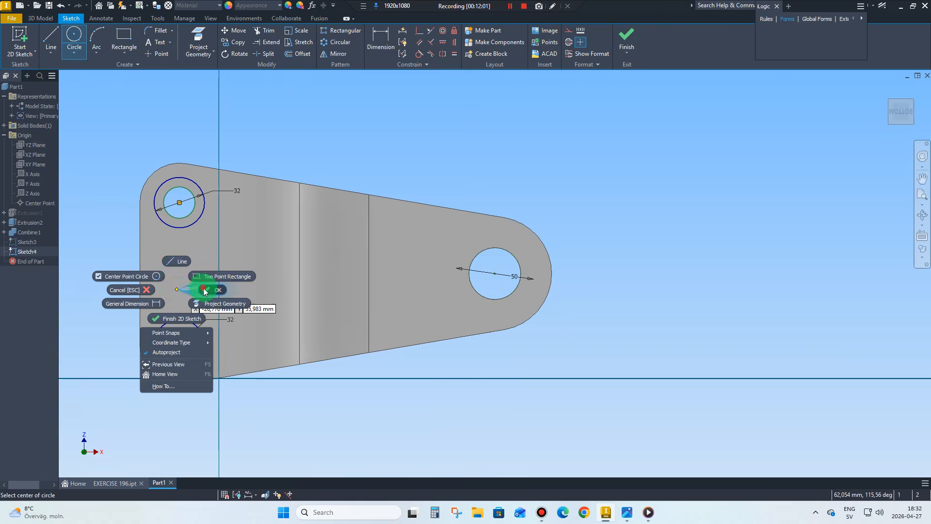
pyautogui.click(205, 291)
pyautogui.scroll(3, 153, 344)
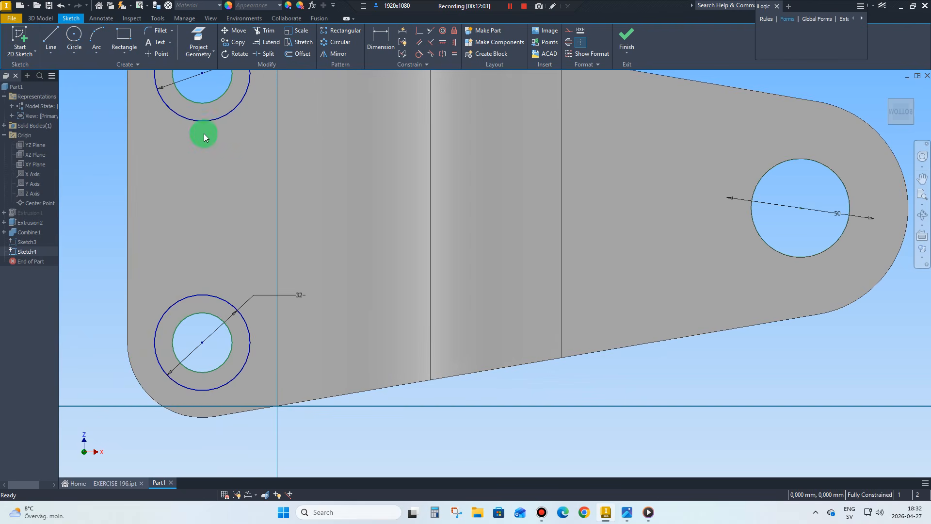
pyautogui.click(74, 35)
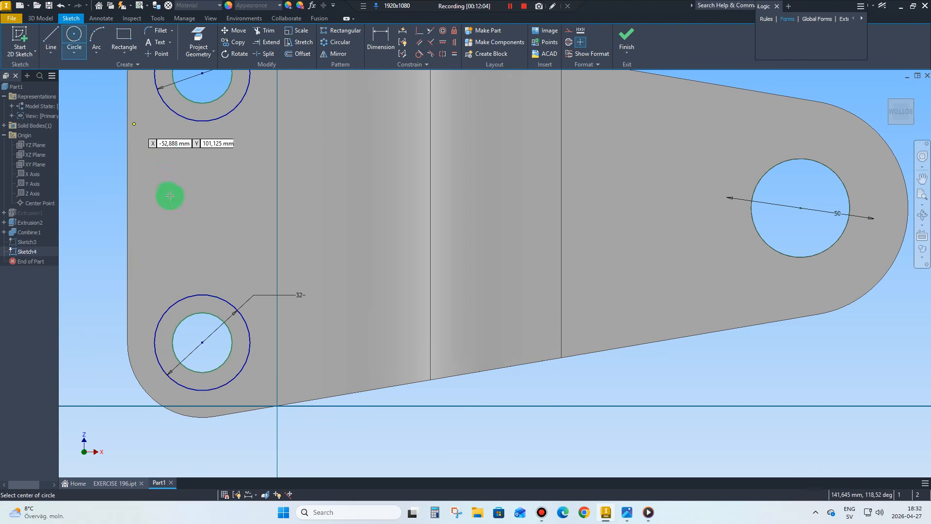
pyautogui.click(202, 343)
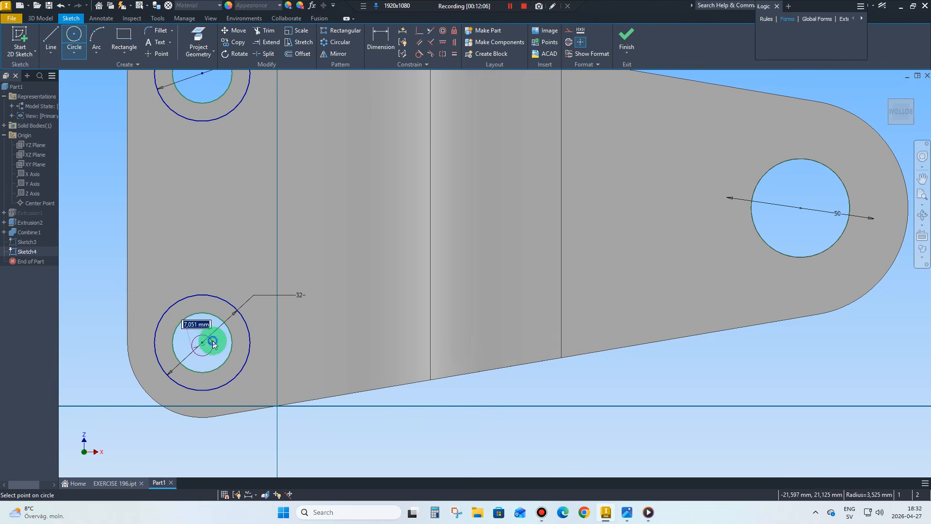
pyautogui.rightClick(214, 343)
pyautogui.click(258, 249)
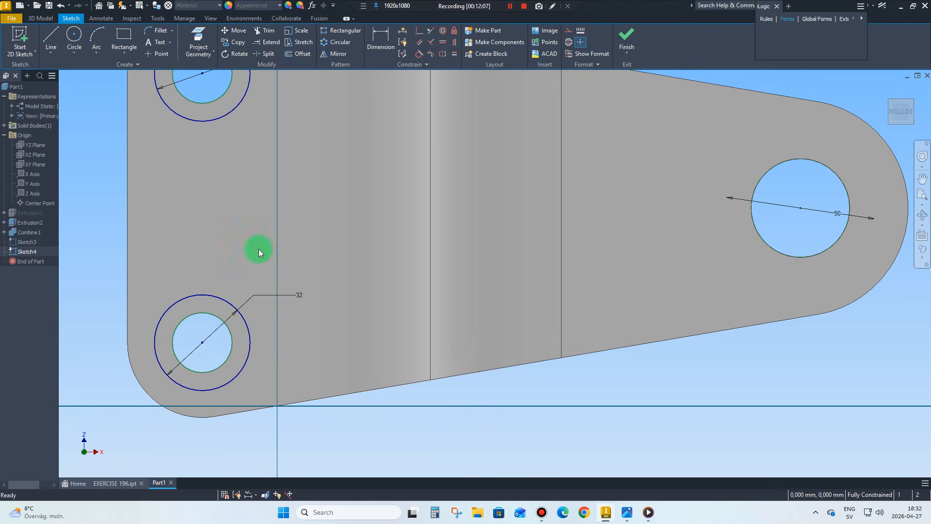
# Use Project Geometry at the small holes, end the command, and finish the underside sketch.
pyautogui.click(202, 43)
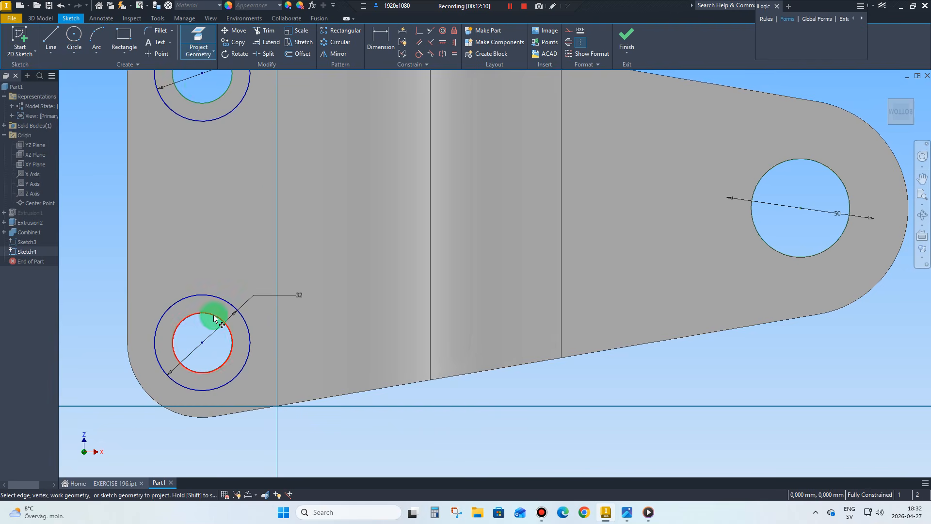
pyautogui.click(214, 108)
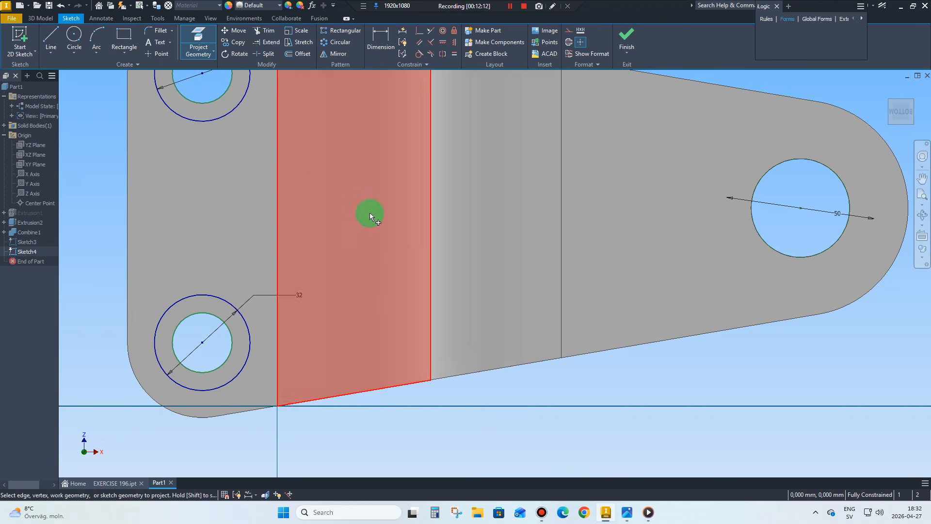
pyautogui.scroll(-5, 413, 270)
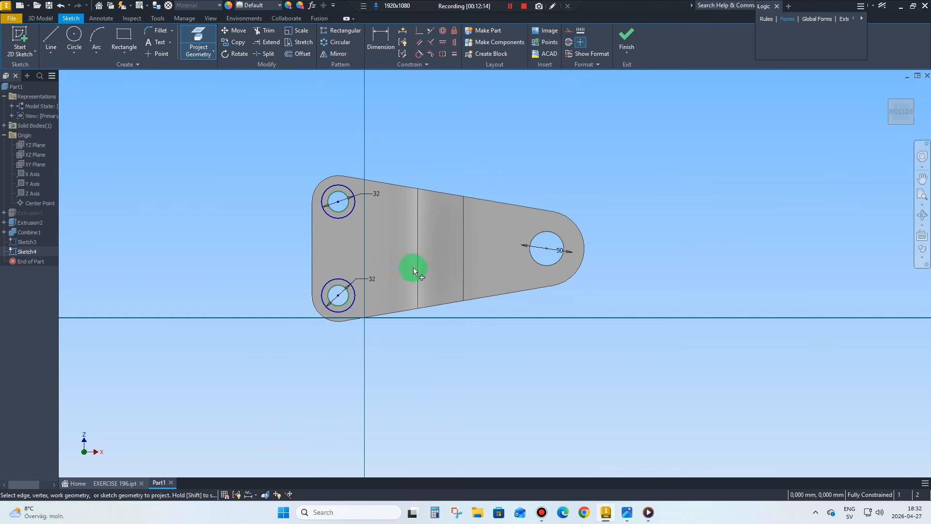
pyautogui.rightClick(460, 170)
pyautogui.click(489, 169)
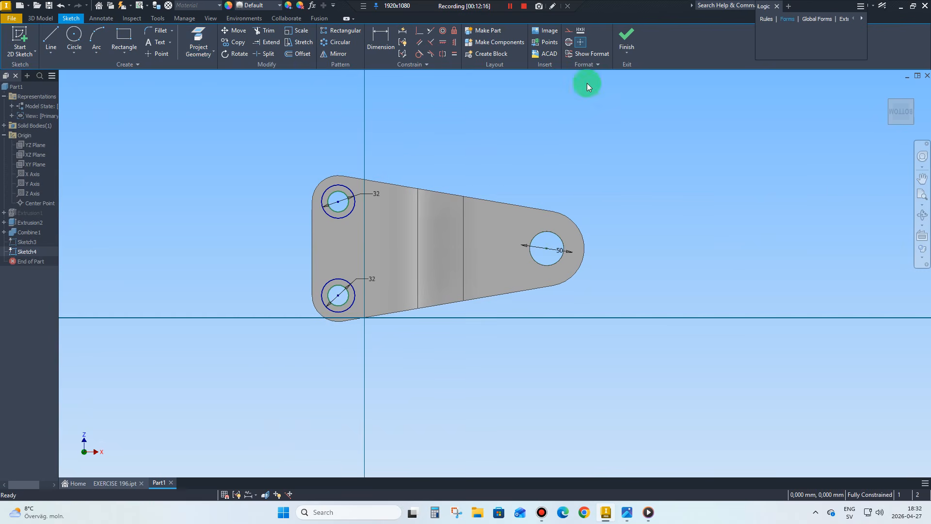
pyautogui.click(620, 37)
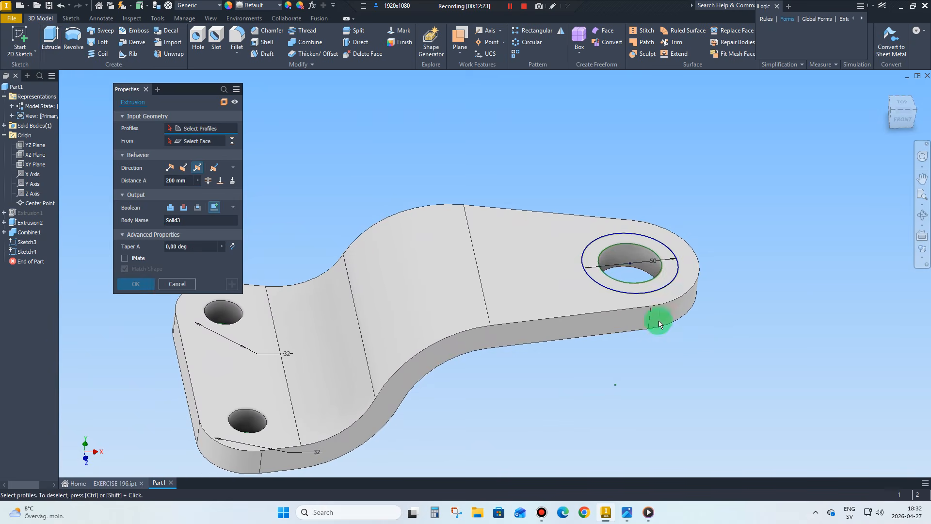
# Extrude the ring between the large hole and the 50 mm circle 10 mm upward, joined to the bracket, keeping Extrude active.
pyautogui.click(603, 281)
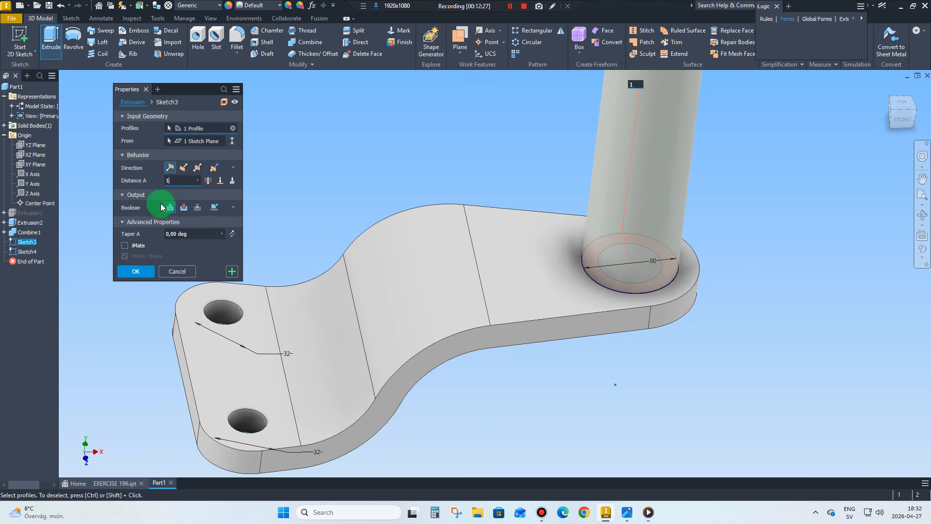
pyautogui.click(188, 229)
pyautogui.click(198, 232)
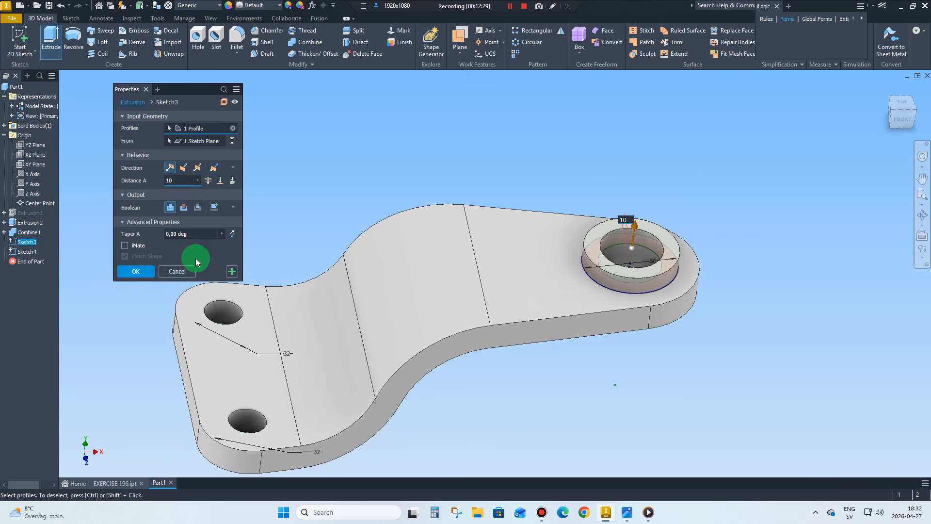
pyautogui.click(233, 271)
pyautogui.moveTo(235, 270)
pyautogui.keyDown('shift'); pyautogui.mouseDown(button='middle')
pyautogui.moveTo(272, 341)
pyautogui.moveTo(278, 281)
pyautogui.mouseUp(button='middle'); pyautogui.keyUp('shift')
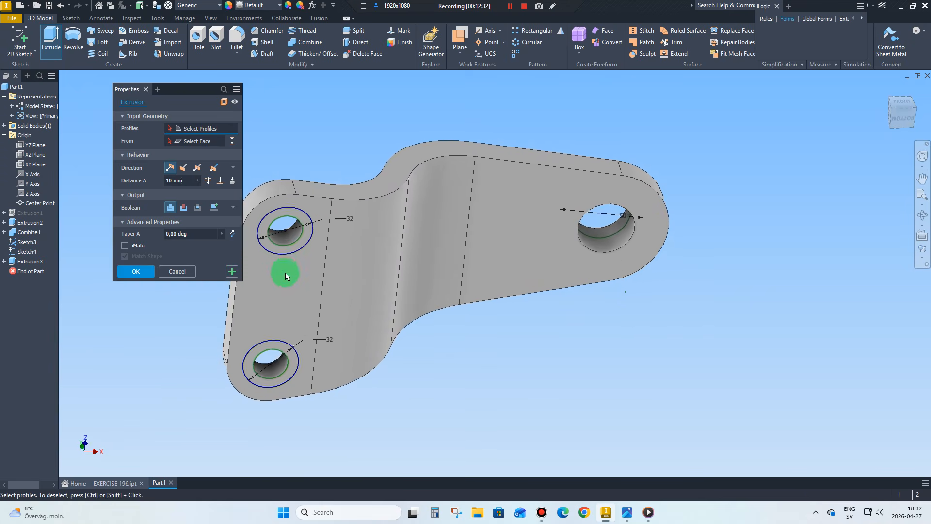
# Extrude the two rings between the small holes and their 32 mm circles 10 mm downward, joined to the bracket, and end Extrude.
pyautogui.scroll(3, 285, 275)
pyautogui.click(293, 234)
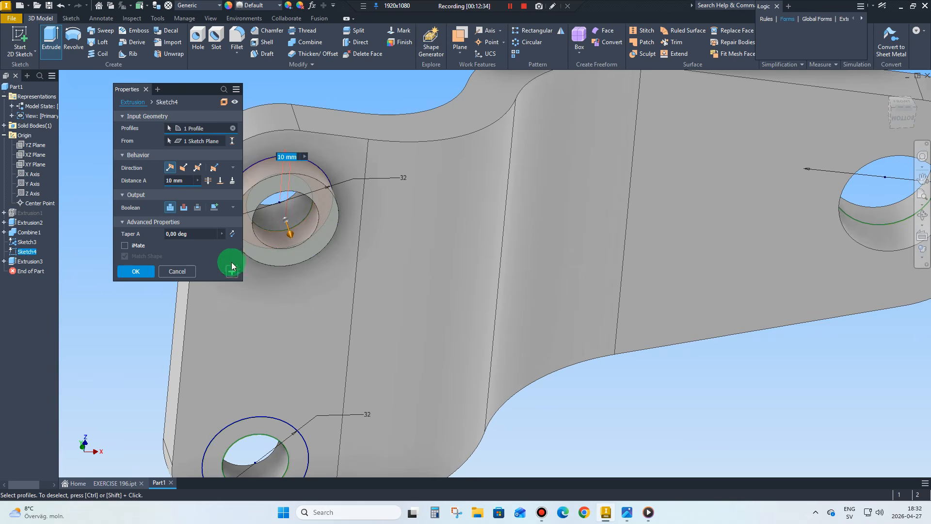
pyautogui.click(261, 423)
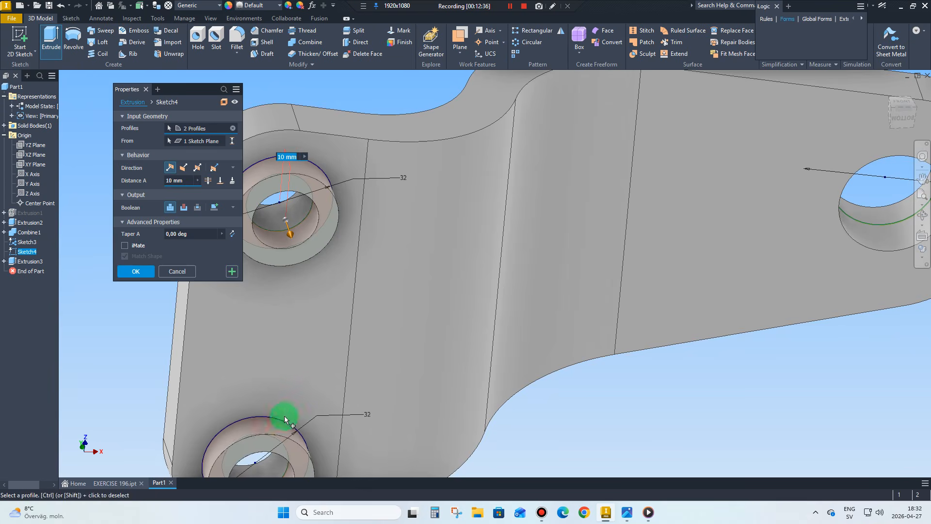
pyautogui.keyDown('shift'); pyautogui.moveTo(272, 371); pyautogui.dragTo(421, 316, button='middle'); pyautogui.keyUp('shift')
pyautogui.click(231, 272)
pyautogui.click(176, 271)
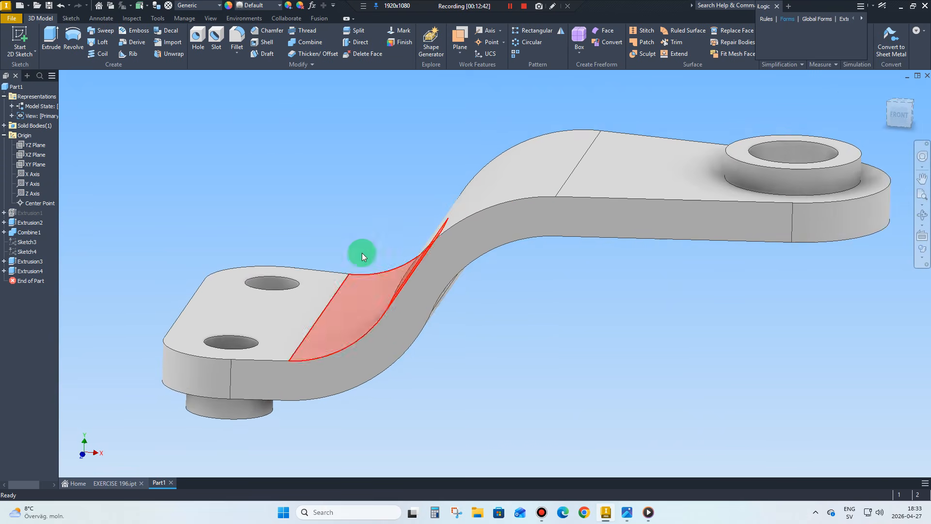
# Fillet the base edges of the two lower bosses and the large upper boss with a 4 mm radius.
pyautogui.scroll(1, 362, 253)
pyautogui.click(239, 39)
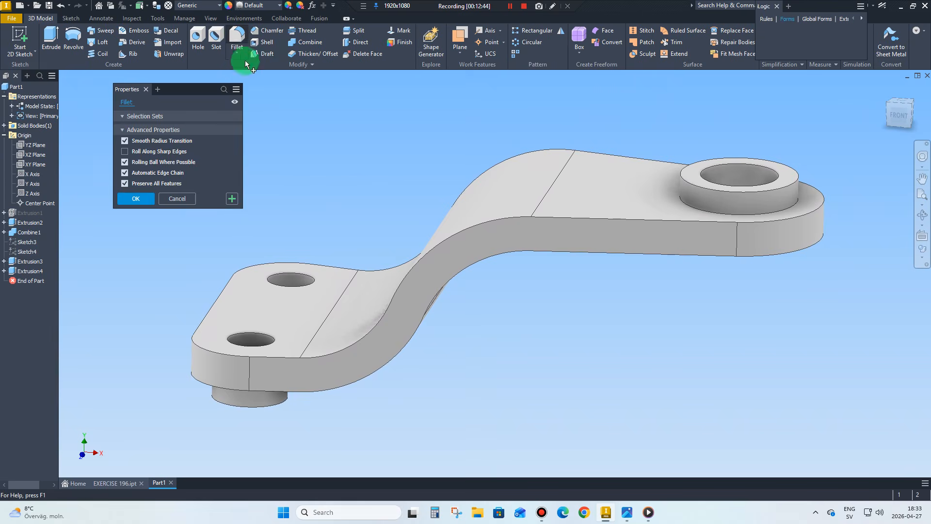
pyautogui.write('4')
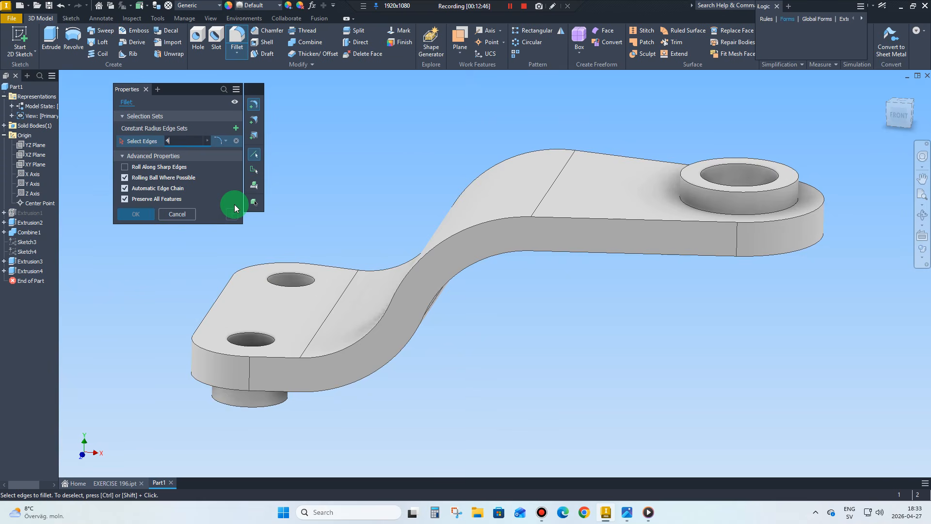
pyautogui.keyDown('shift'); pyautogui.moveTo(279, 246); pyautogui.dragTo(319, 324, button='middle'); pyautogui.keyUp('shift')
pyautogui.click(294, 309)
pyautogui.click(320, 324)
pyautogui.keyDown('shift'); pyautogui.moveTo(609, 362); pyautogui.dragTo(615, 284, button='middle'); pyautogui.keyUp('shift')
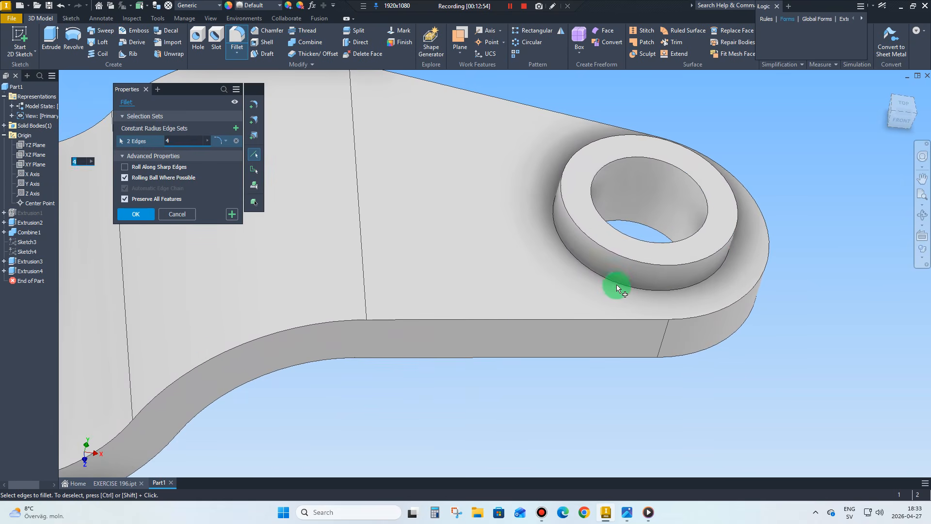
pyautogui.click(607, 292)
pyautogui.scroll(-5, 607, 293)
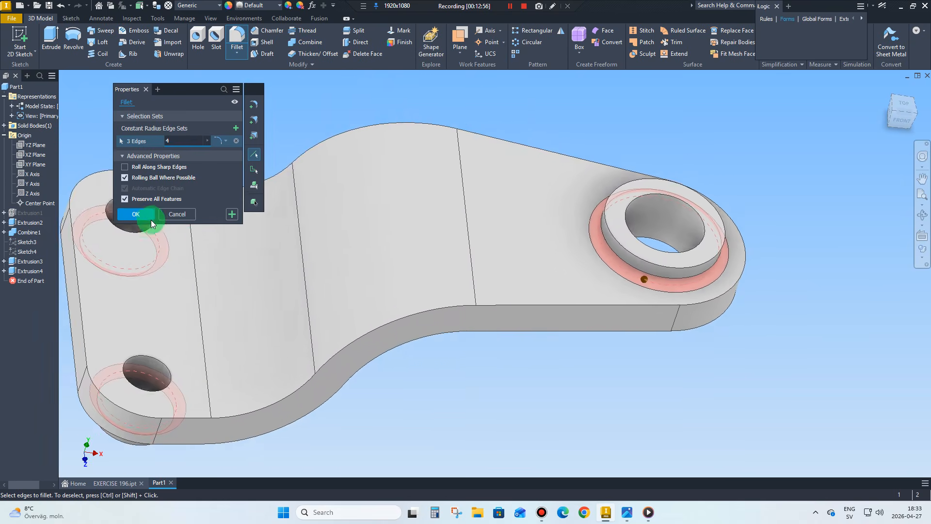
pyautogui.click(145, 217)
# Check the chamfer callout in the reference drawing and start a 0.5 mm chamfer on the plate's upper and lower outline edges.
pyautogui.keyDown('shift'); pyautogui.moveTo(144, 217); pyautogui.dragTo(423, 296, button='middle'); pyautogui.keyUp('shift')
pyautogui.press('F6')
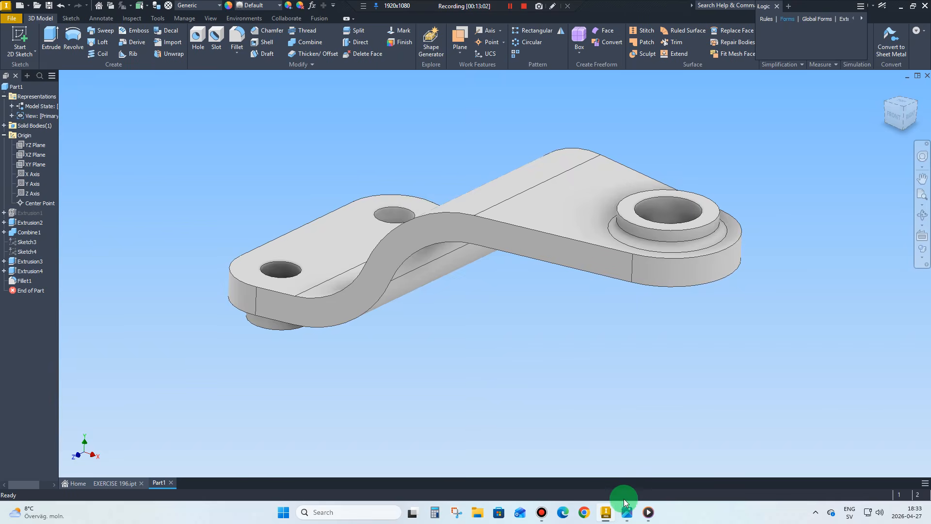
pyautogui.click(627, 512)
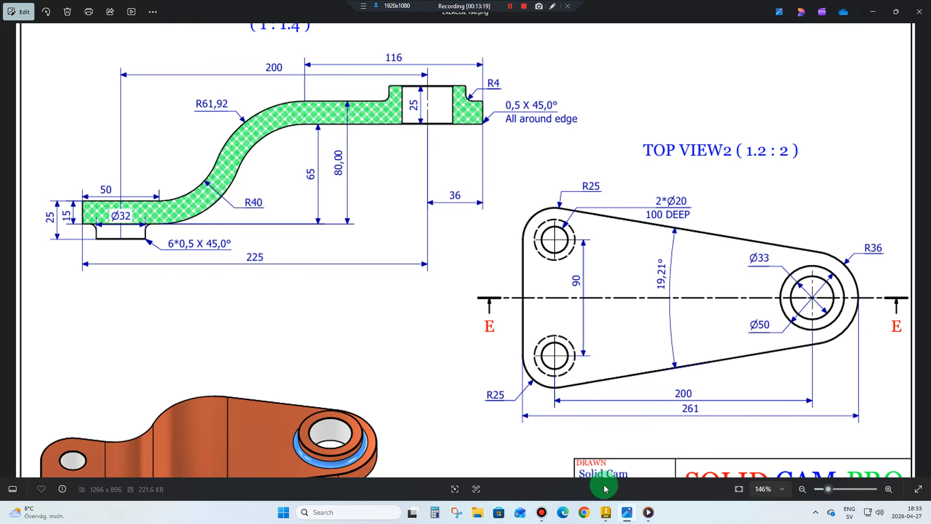
pyautogui.click(606, 511)
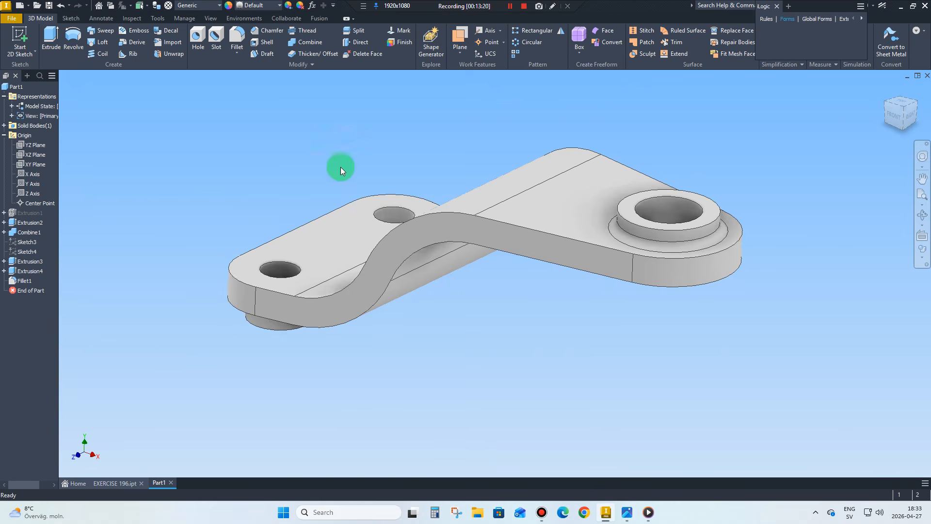
pyautogui.scroll(2, 341, 168)
pyautogui.click(262, 31)
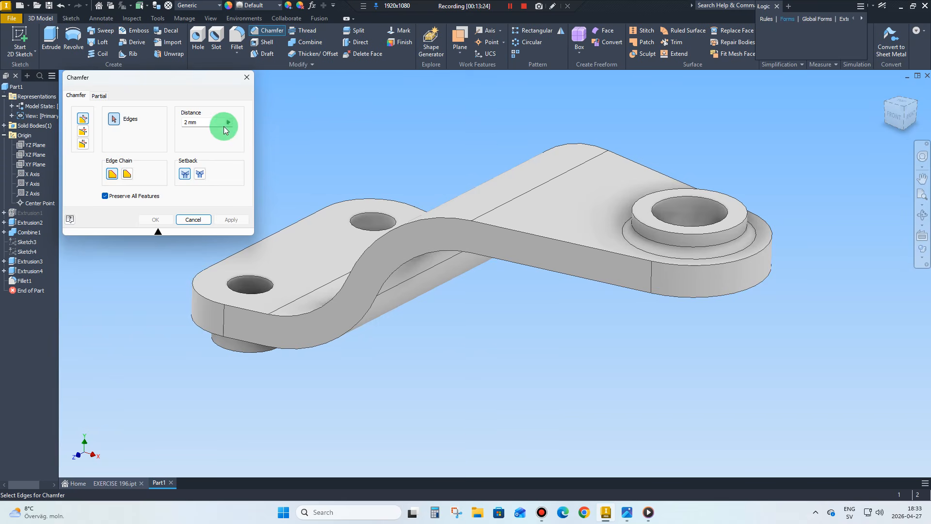
pyautogui.click(199, 122)
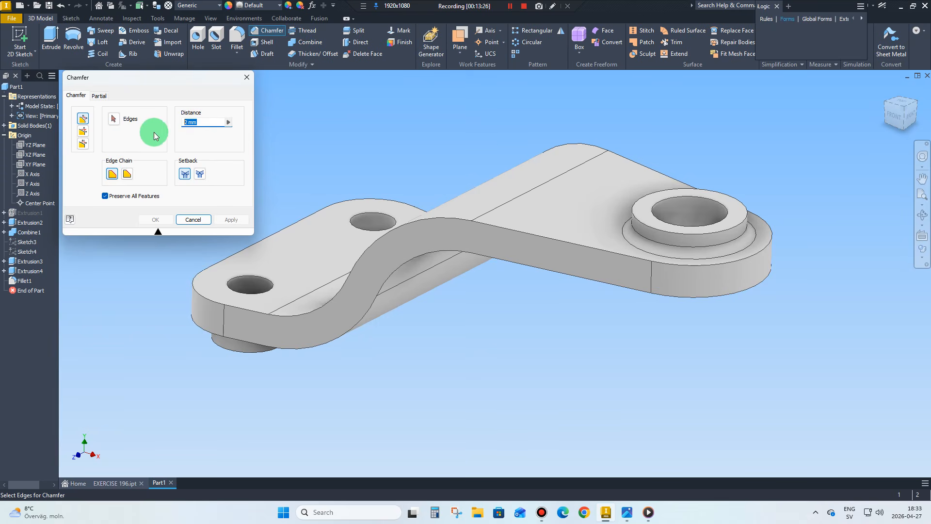
pyautogui.write('0.5')
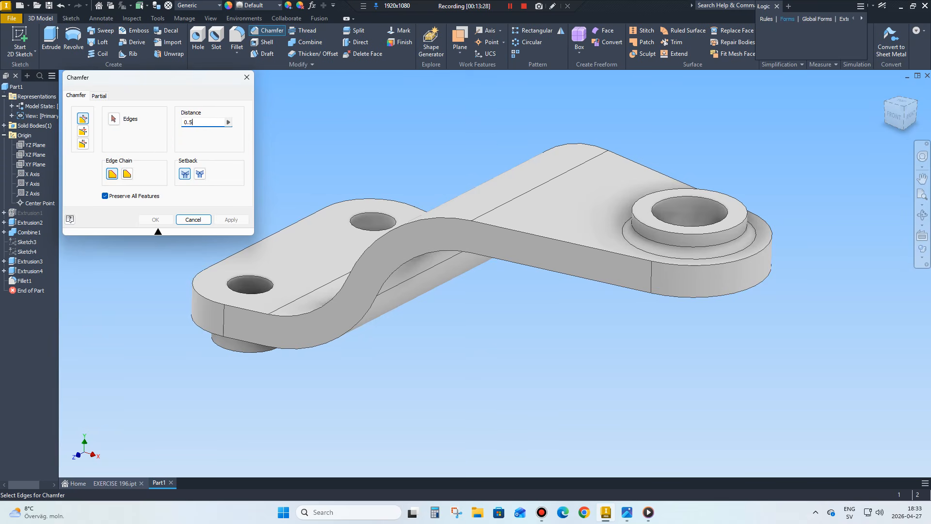
pyautogui.scroll(-6, 605, 304)
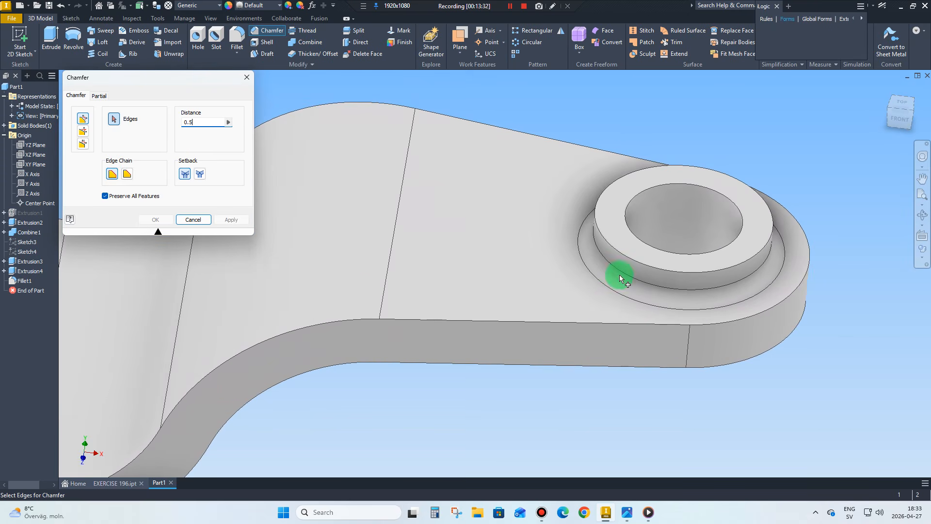
pyautogui.click(583, 321)
pyautogui.click(602, 368)
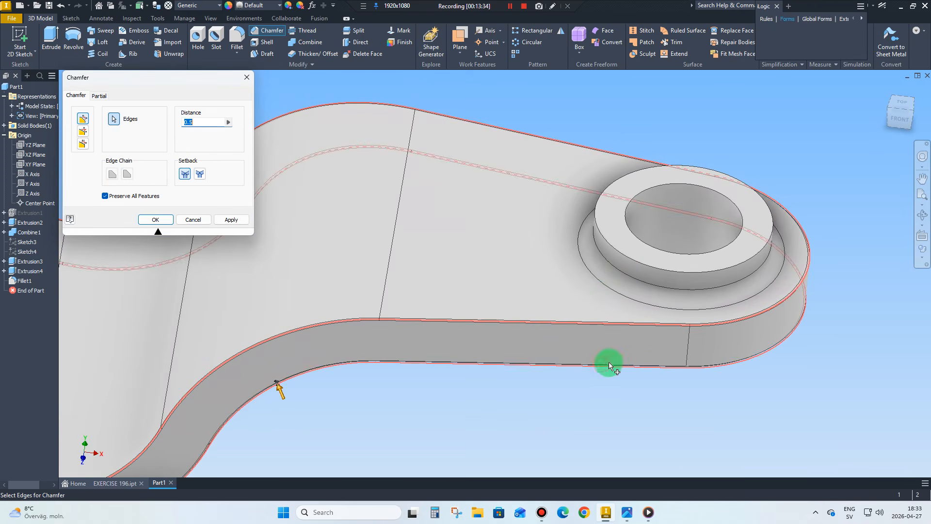
# Add the rims of the large and small holes and the outer rims of the lower bosses to the chamfer and apply it.
pyautogui.scroll(-3, 630, 345)
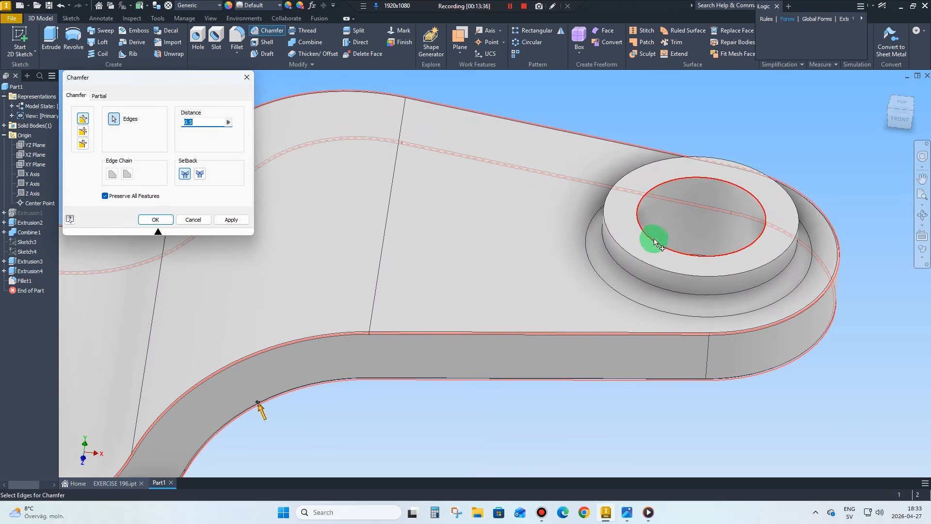
pyautogui.click(656, 238)
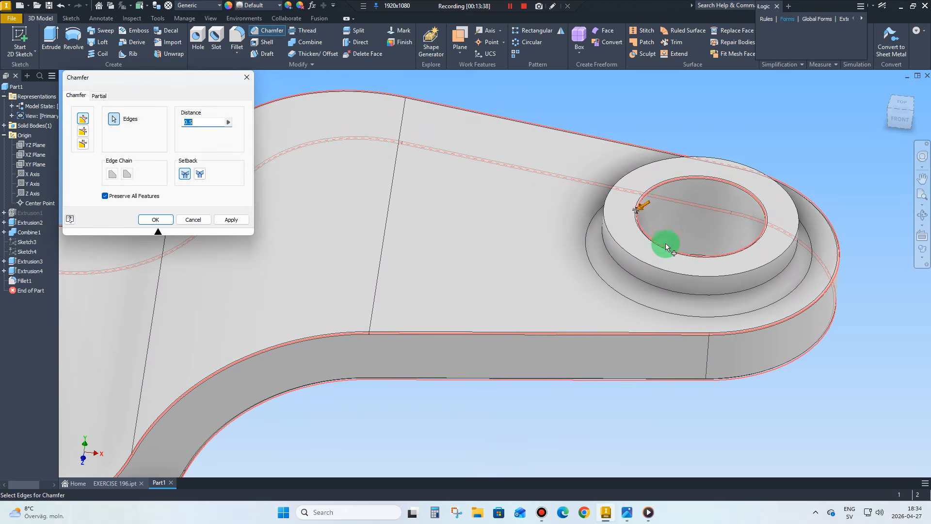
pyautogui.keyDown('shift'); pyautogui.moveTo(665, 244); pyautogui.dragTo(258, 418, button='middle'); pyautogui.keyUp('shift')
pyautogui.click(257, 417)
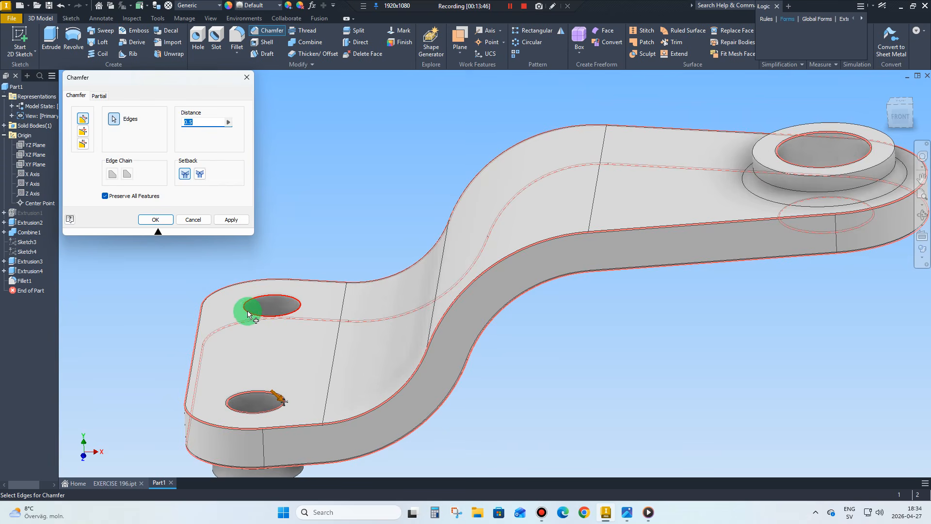
pyautogui.keyDown('shift'); pyautogui.moveTo(247, 314); pyautogui.dragTo(237, 72, button='middle'); pyautogui.keyUp('shift')
pyautogui.click(153, 224)
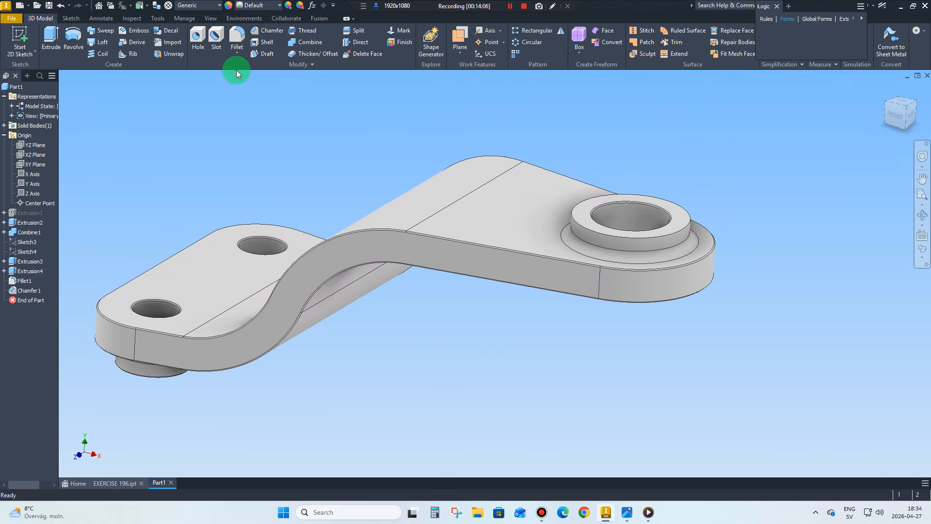
# Assign the material Steel, Alloy to the part.
pyautogui.click(198, 10)
pyautogui.scroll(-10, 208, 194)
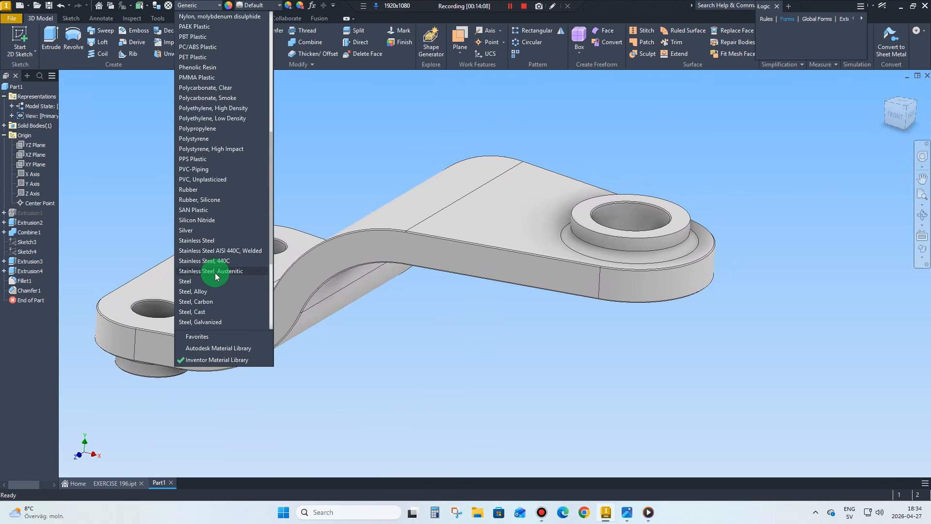
pyautogui.click(211, 292)
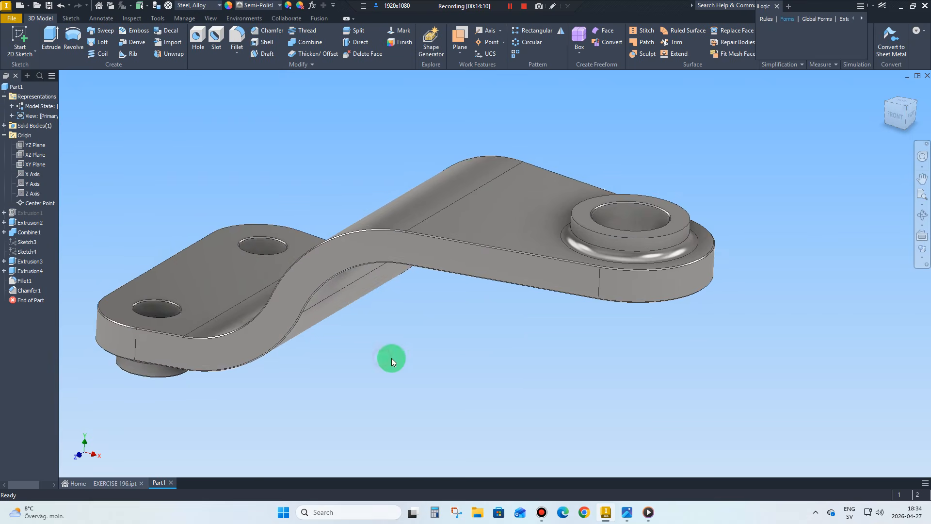
# Set the part's appearance to Metal 1400F Hot.
pyautogui.keyDown('shift'); pyautogui.moveTo(391, 358); pyautogui.dragTo(292, 30, button='middle'); pyautogui.keyUp('shift')
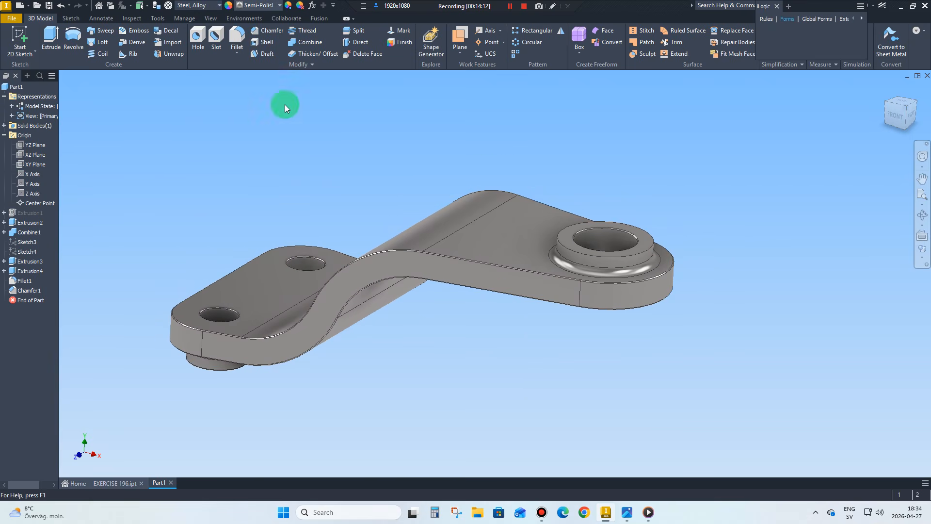
pyautogui.scroll(-4, 275, 299)
pyautogui.scroll(5, 283, 261)
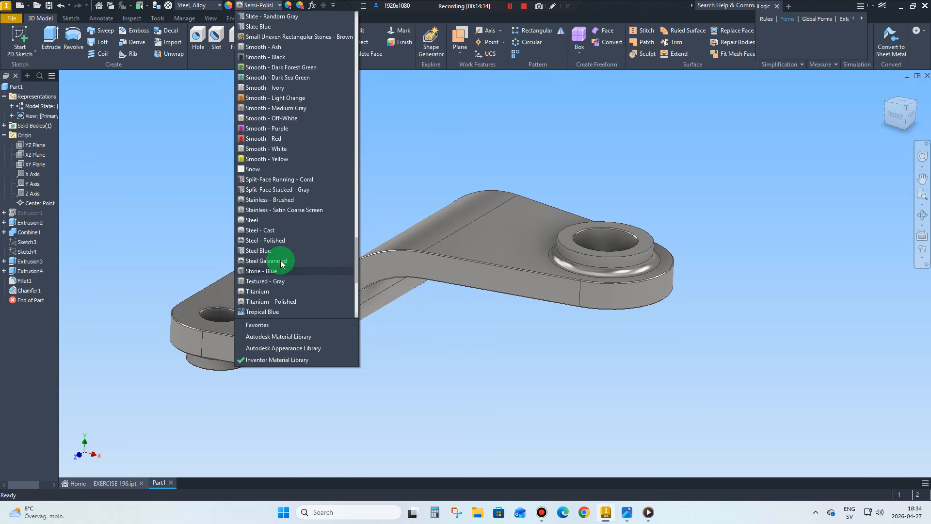
pyautogui.scroll(9, 287, 210)
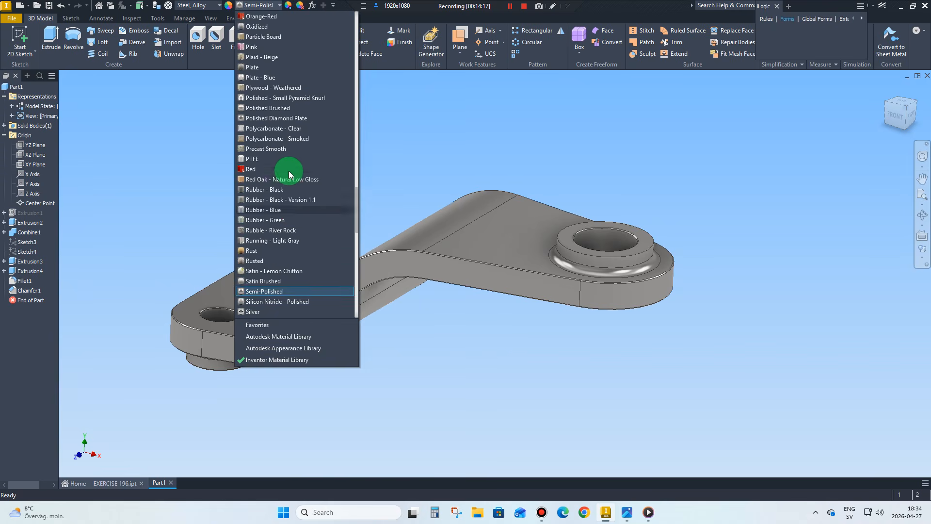
pyautogui.scroll(6, 287, 170)
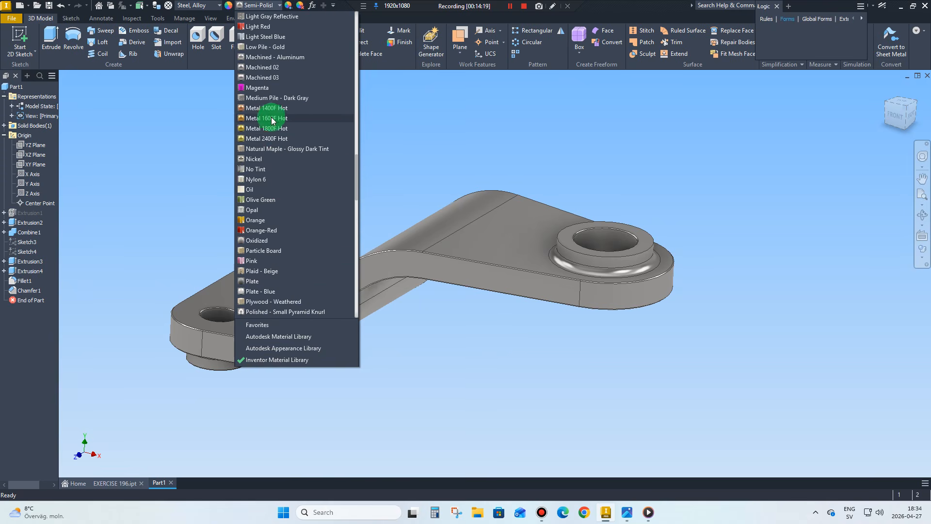
pyautogui.click(270, 109)
pyautogui.scroll(3, 439, 344)
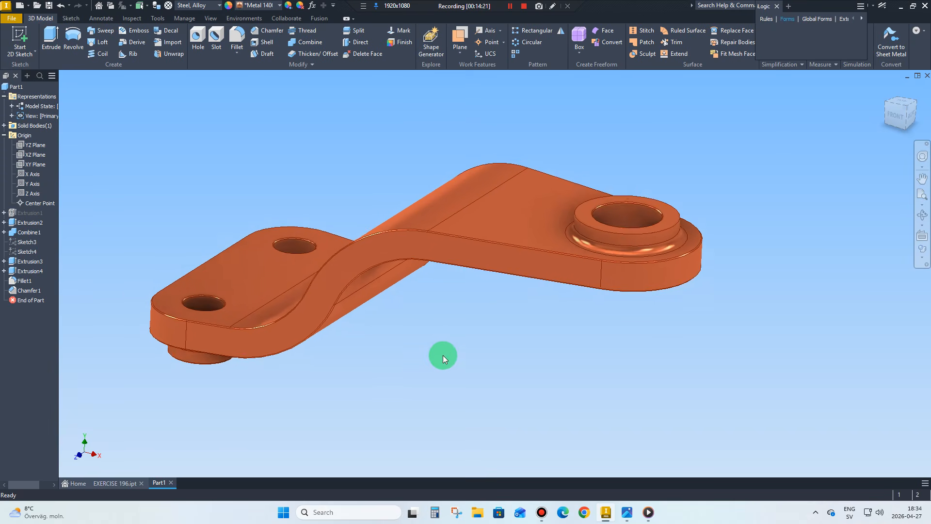
# Compare the bracket with the reference drawing, give the boss base fillets the Cyan appearance, and clear the selection.
pyautogui.scroll(2, 444, 360)
pyautogui.moveTo(447, 364)
pyautogui.keyDown('shift'); pyautogui.mouseDown(button='middle')
pyautogui.moveTo(570, 435)
pyautogui.moveTo(623, 506)
pyautogui.mouseUp(button='middle'); pyautogui.keyUp('shift')
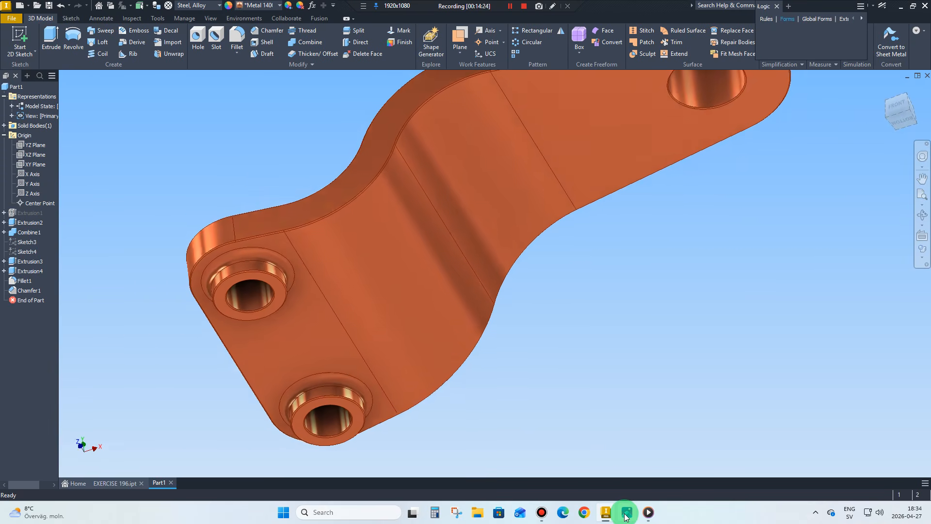
pyautogui.click(626, 512)
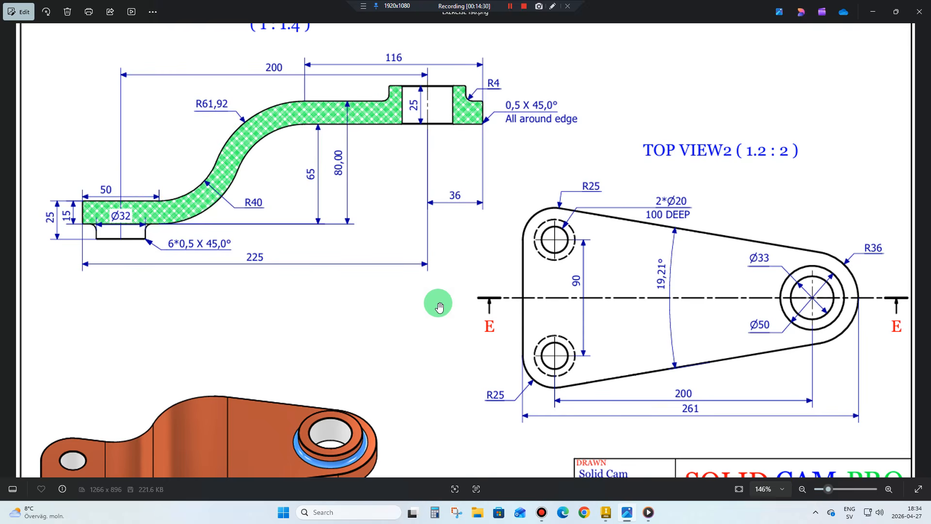
pyautogui.scroll(-3, 679, 377)
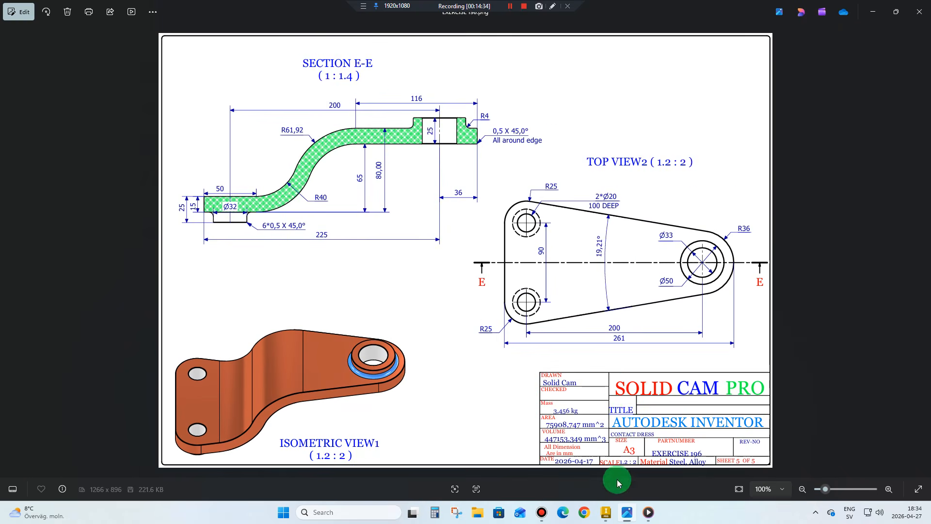
pyautogui.click(606, 513)
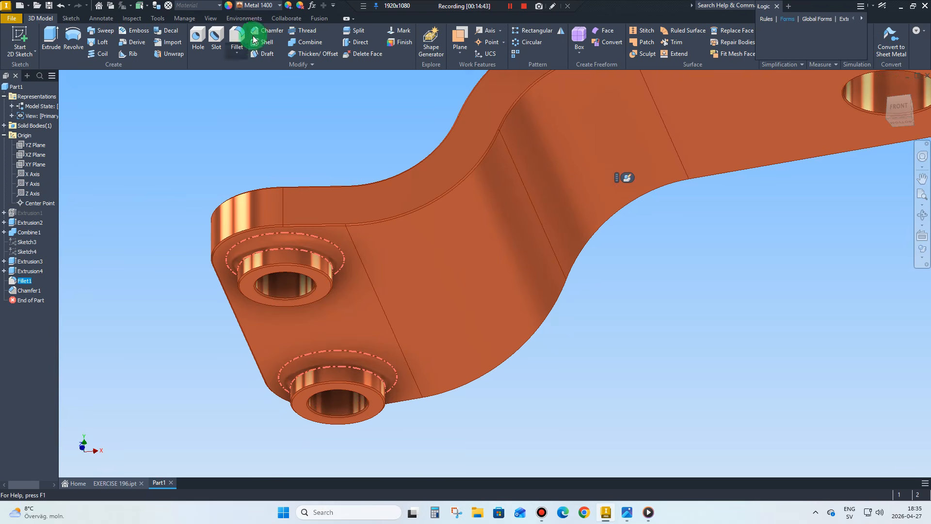
pyautogui.click(258, 5)
pyautogui.scroll(8, 300, 154)
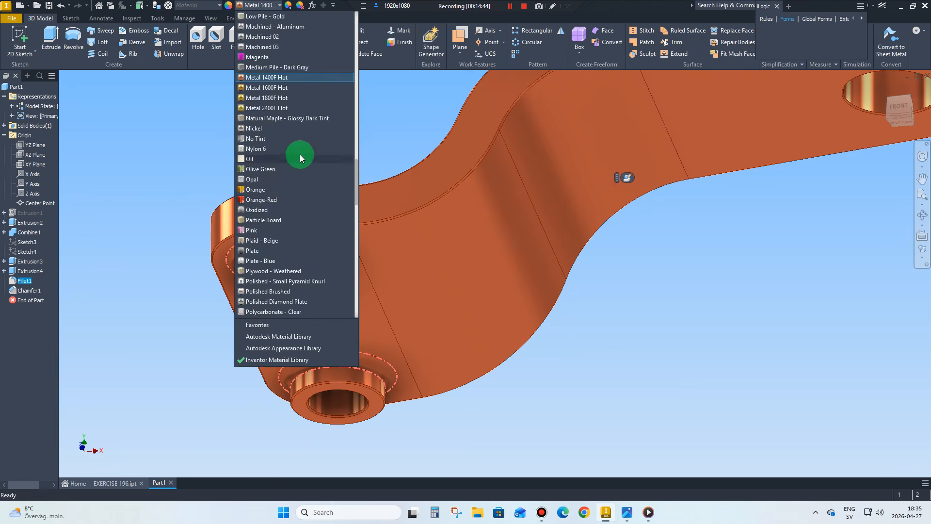
pyautogui.scroll(15, 298, 146)
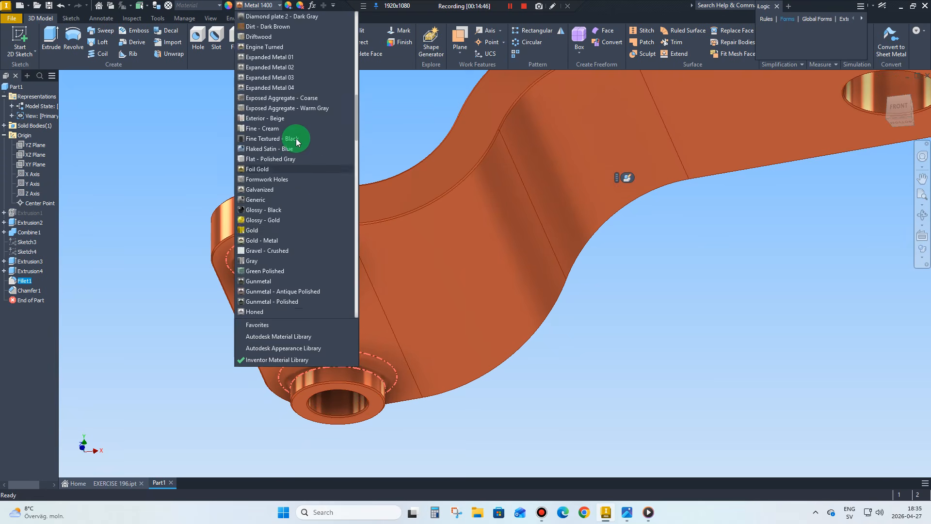
pyautogui.scroll(3, 295, 142)
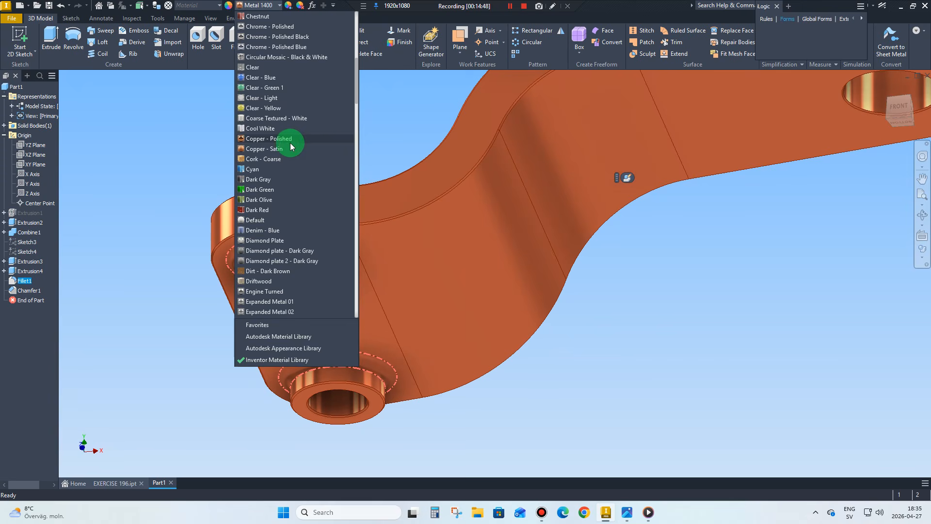
pyautogui.click(254, 169)
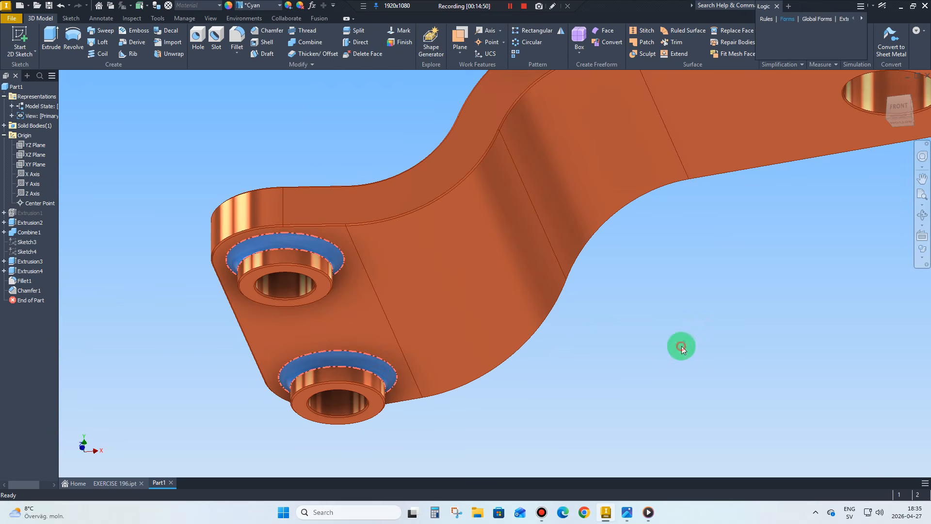
pyautogui.click(682, 347)
pyautogui.keyDown('shift'); pyautogui.moveTo(682, 347); pyautogui.dragTo(54, 302, button='middle'); pyautogui.keyUp('shift')
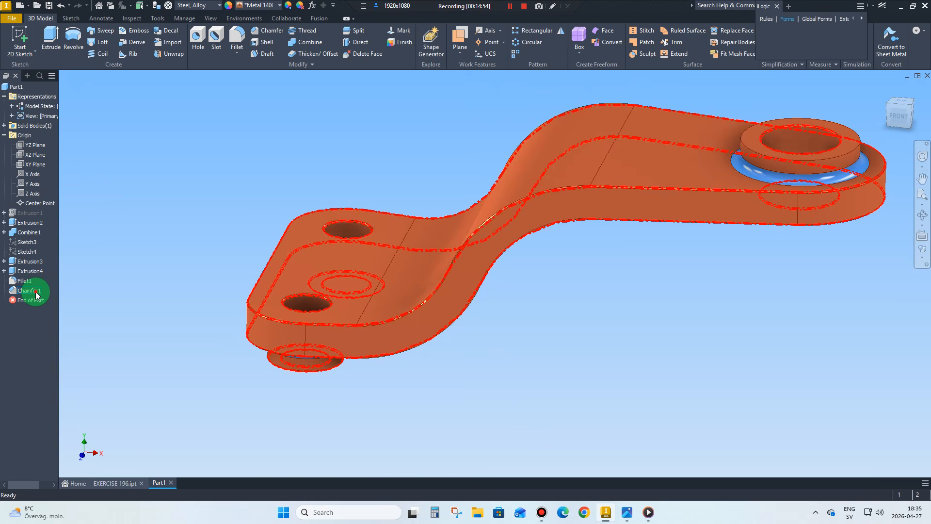
# Give the 0.5 mm chamfer feature the Steel - Polished appearance and clear the selection.
pyautogui.click(37, 294)
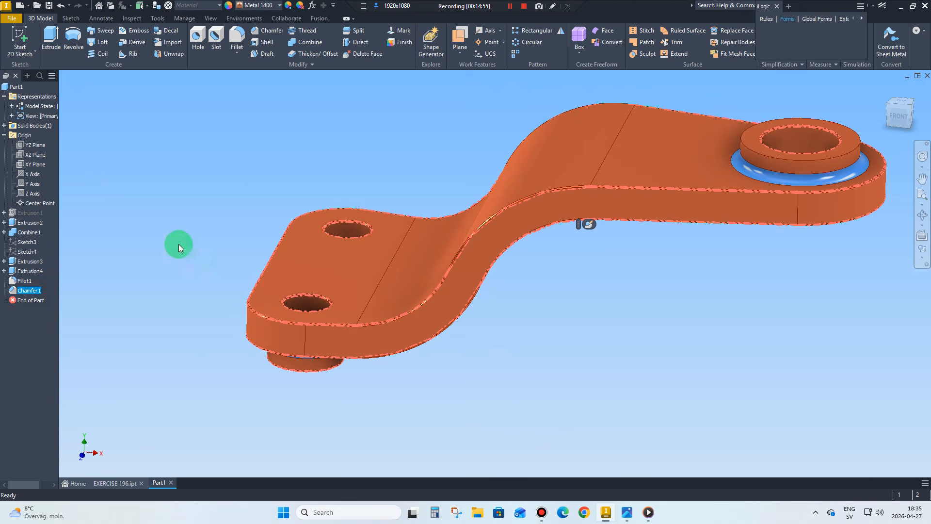
pyautogui.click(258, 5)
pyautogui.scroll(-5, 287, 260)
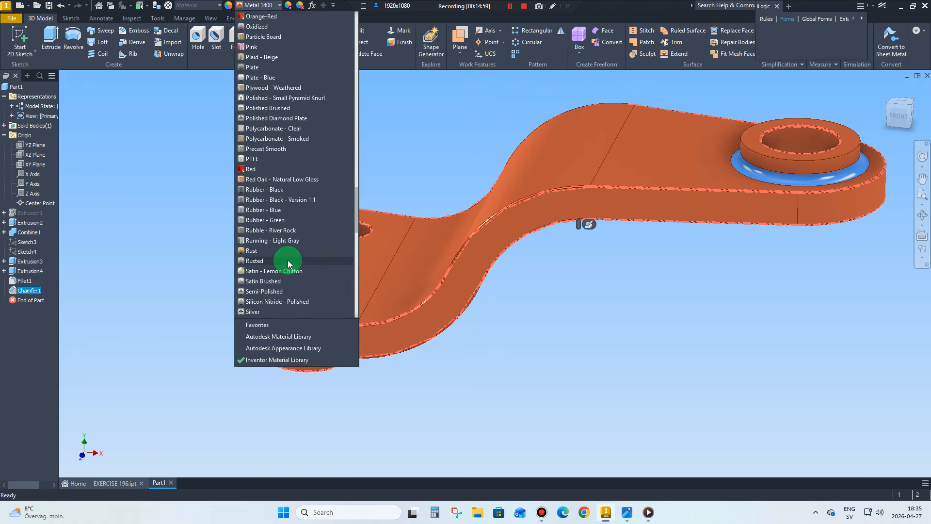
pyautogui.scroll(-7, 274, 279)
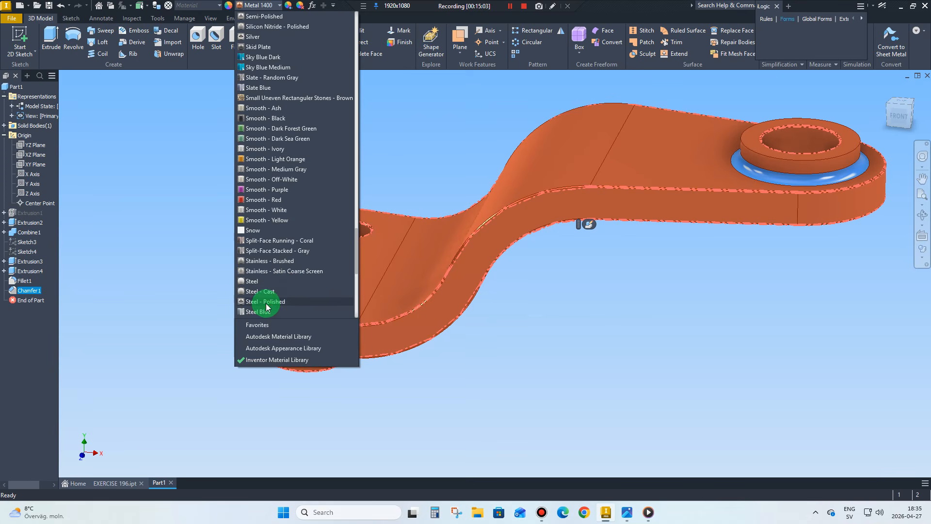
pyautogui.click(266, 301)
pyautogui.click(549, 368)
pyautogui.click(518, 356)
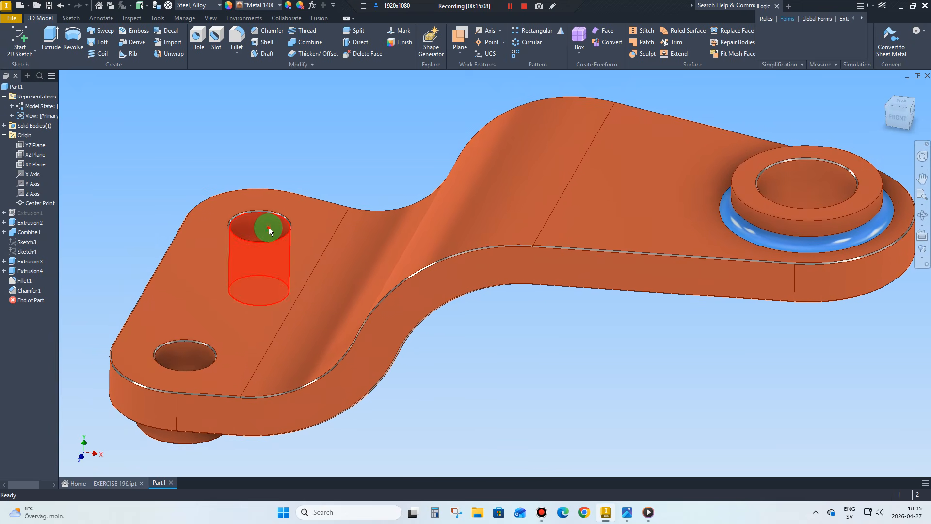
# Set the appearance of the inner faces of the two small holes and the large boss hole to White.
pyautogui.click(268, 228)
pyautogui.keyDown('ctrl'); pyautogui.click(196, 350); pyautogui.keyUp('ctrl')
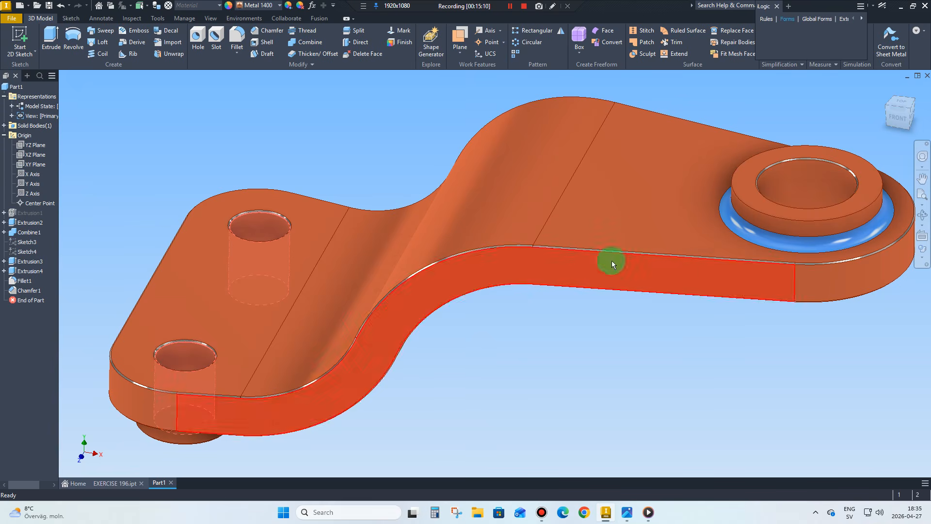
pyautogui.keyDown('ctrl'); pyautogui.click(829, 176); pyautogui.keyUp('ctrl')
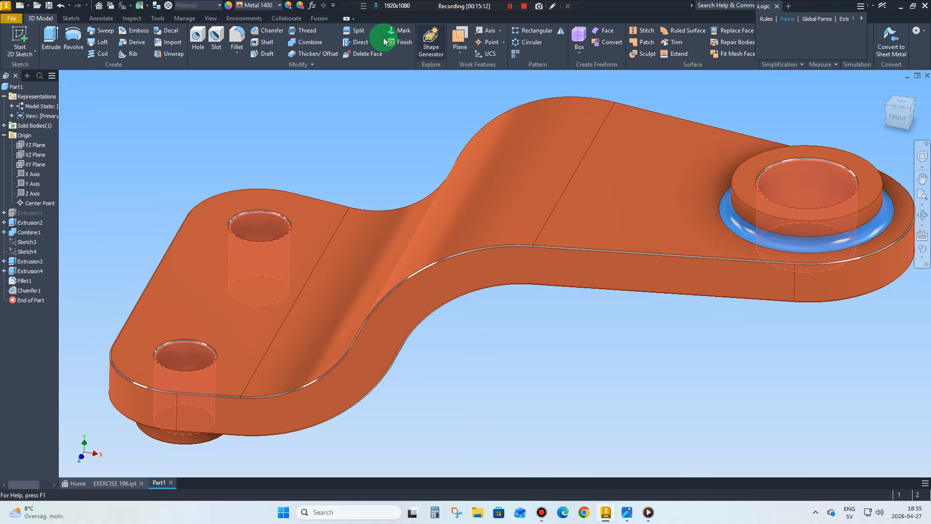
pyautogui.click(279, 5)
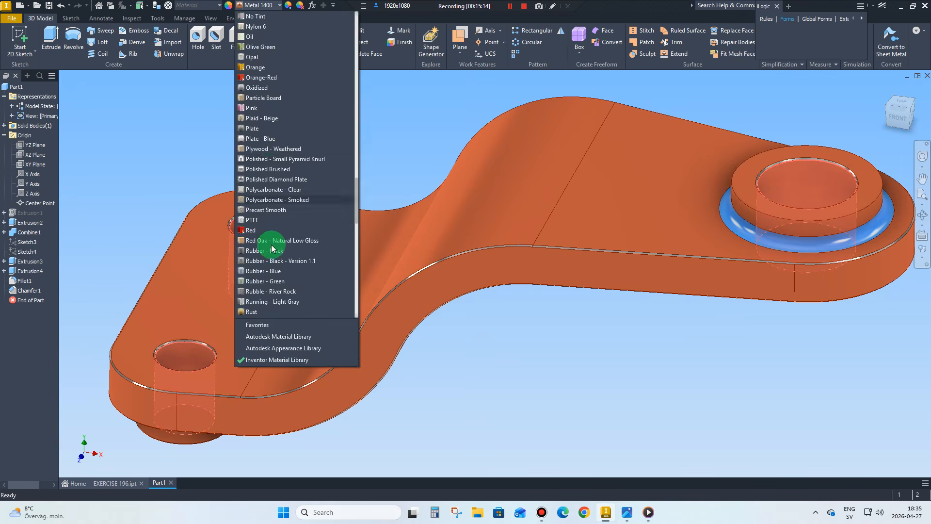
pyautogui.scroll(-6, 296, 260)
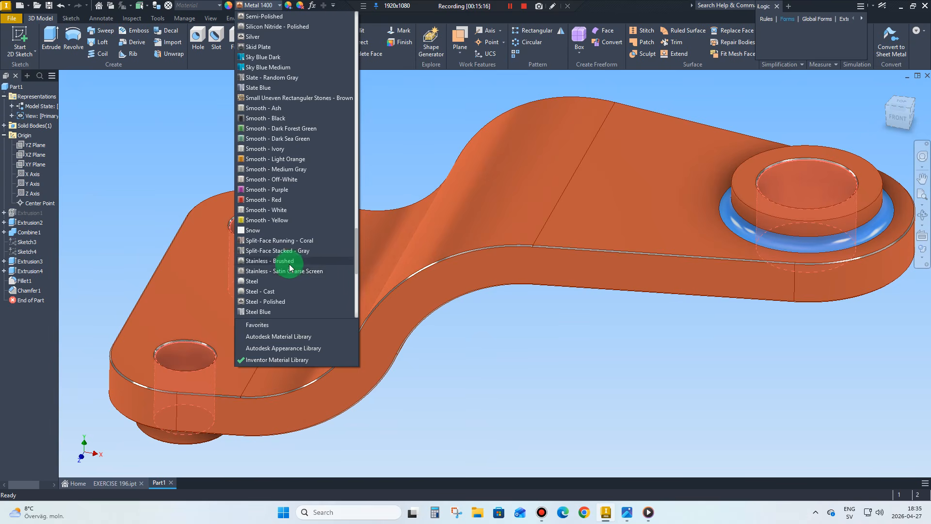
pyautogui.scroll(-9, 288, 262)
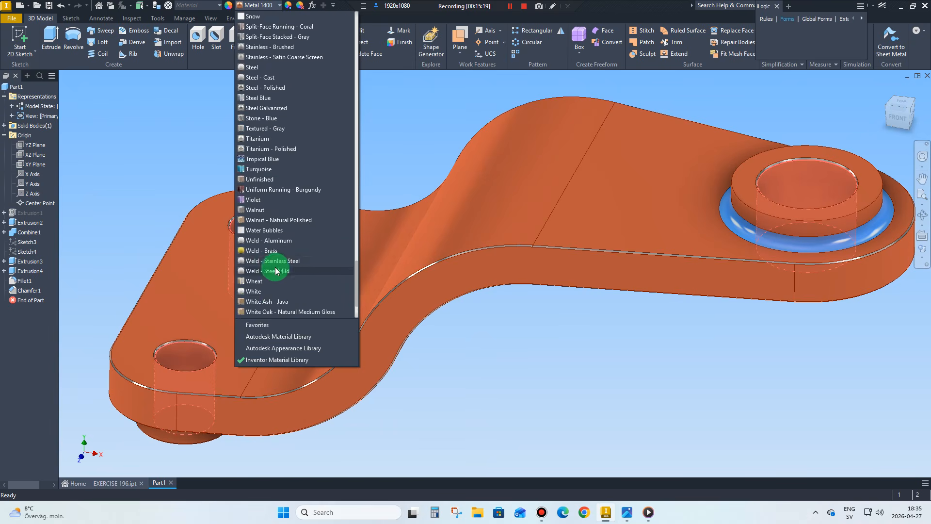
pyautogui.click(263, 222)
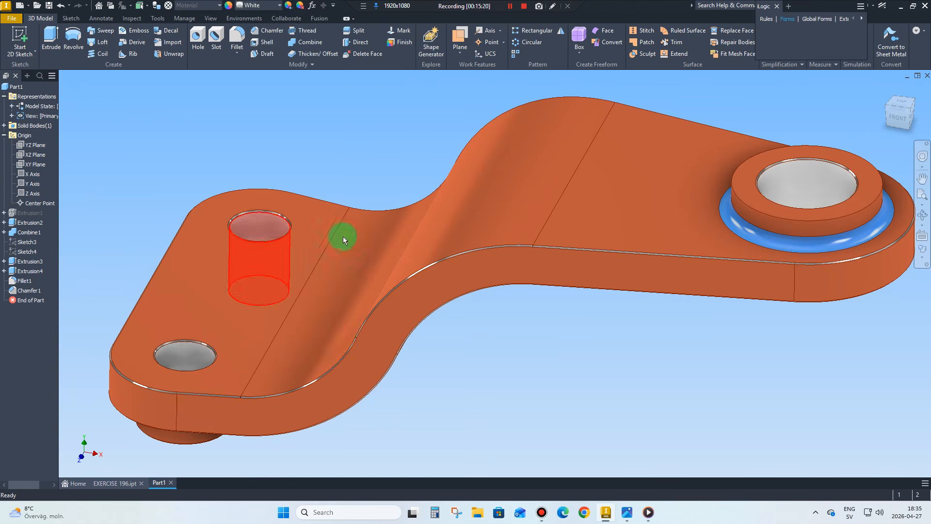
pyautogui.scroll(1, 535, 316)
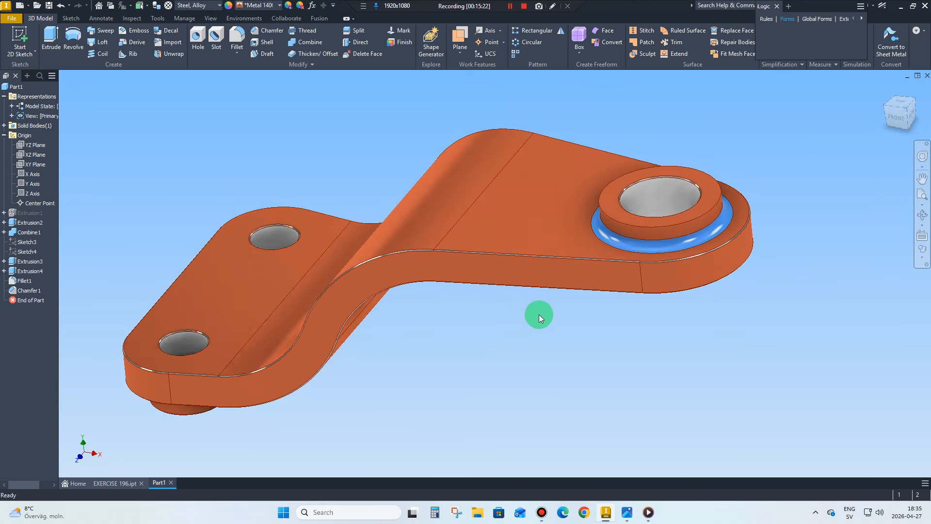
pyautogui.scroll(-2, 546, 305)
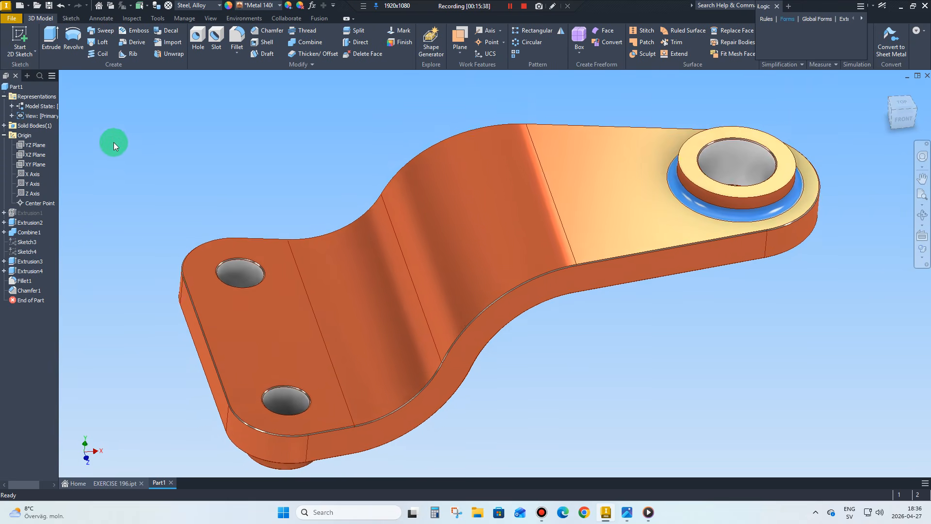
# Open the part's physical iProperties, set the requested accuracy to High and update the mass properties.
pyautogui.click(7, 20)
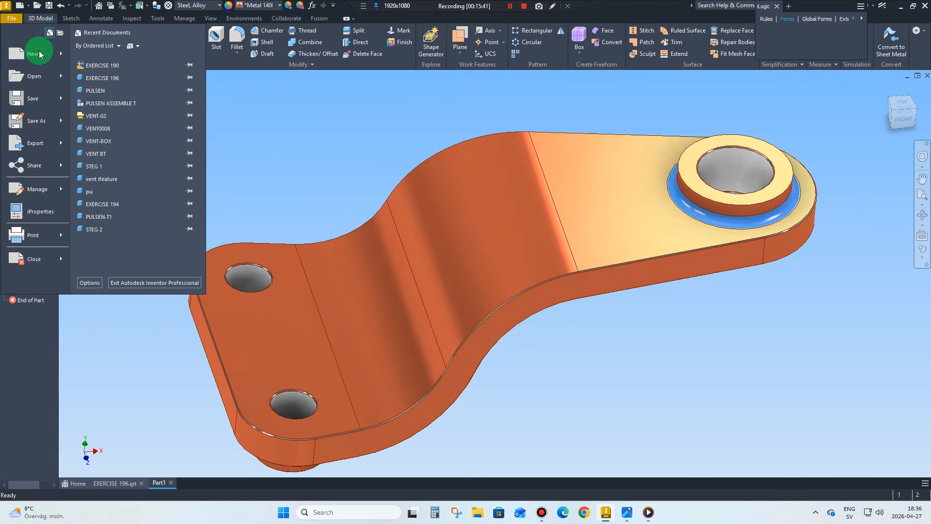
pyautogui.click(33, 213)
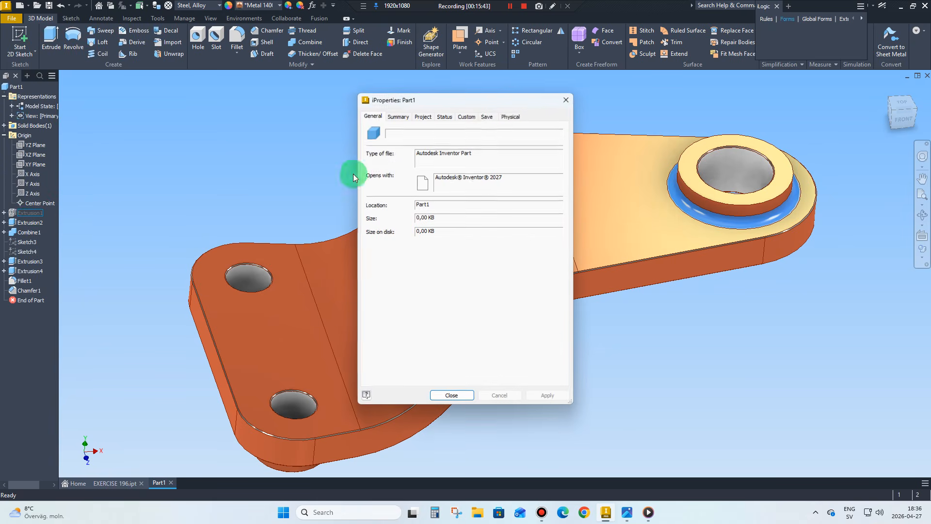
pyautogui.click(509, 118)
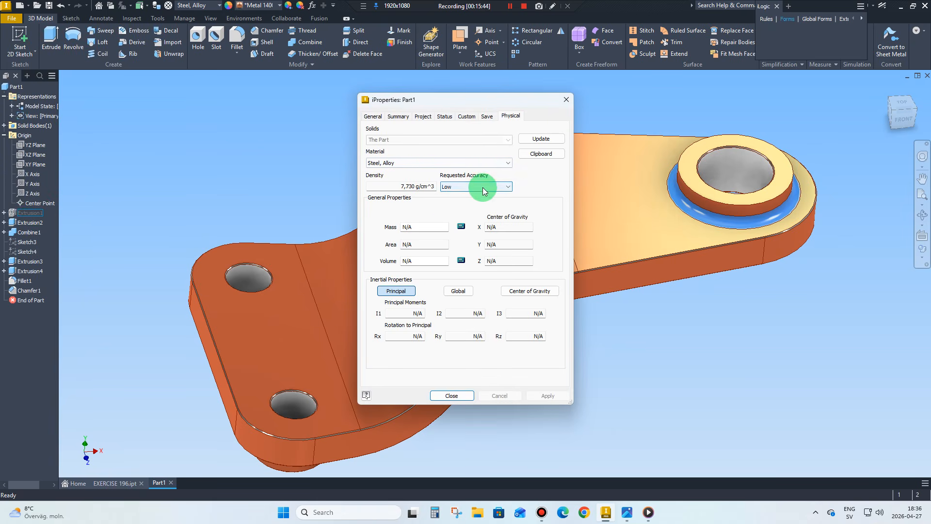
pyautogui.click(483, 187)
pyautogui.click(453, 208)
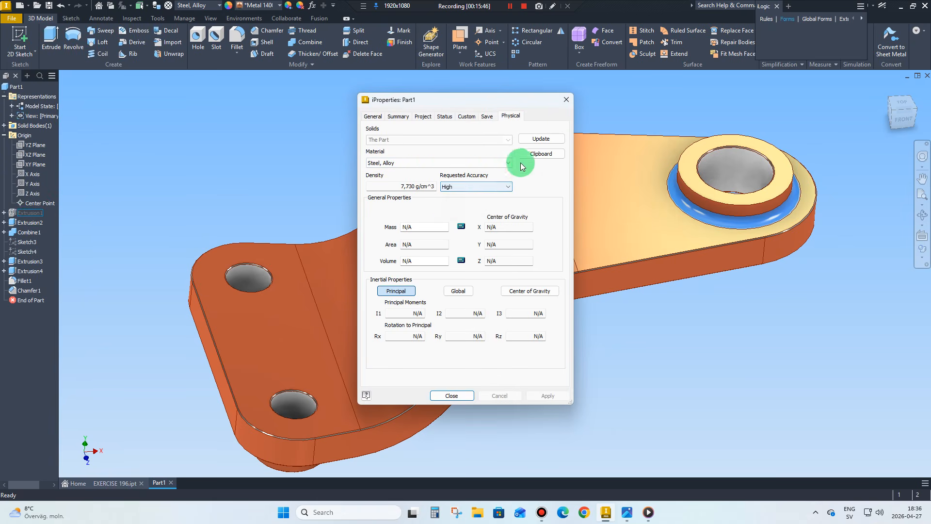
pyautogui.click(531, 139)
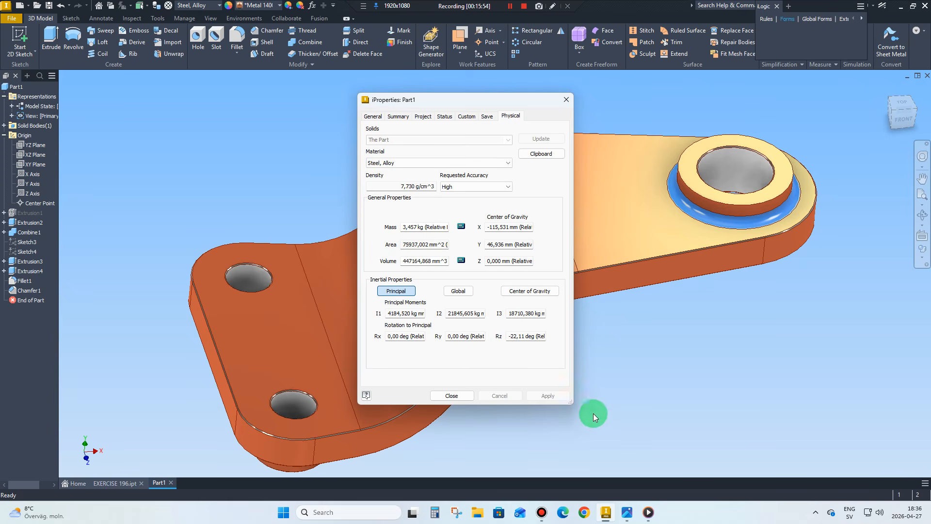
# Compare the part's mass, area and volume with the title block of the EXERCISE 196 drawing, and close the iProperties.
pyautogui.click(625, 512)
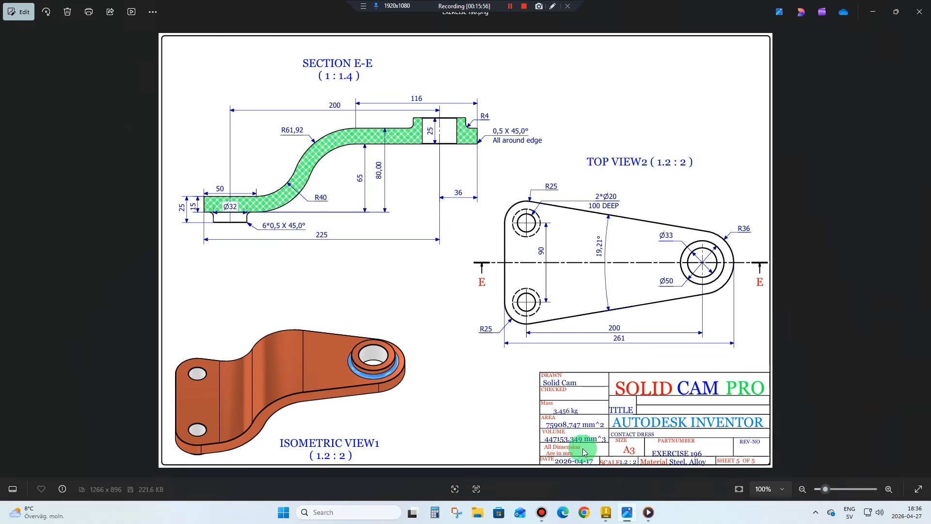
pyautogui.scroll(2, 572, 441)
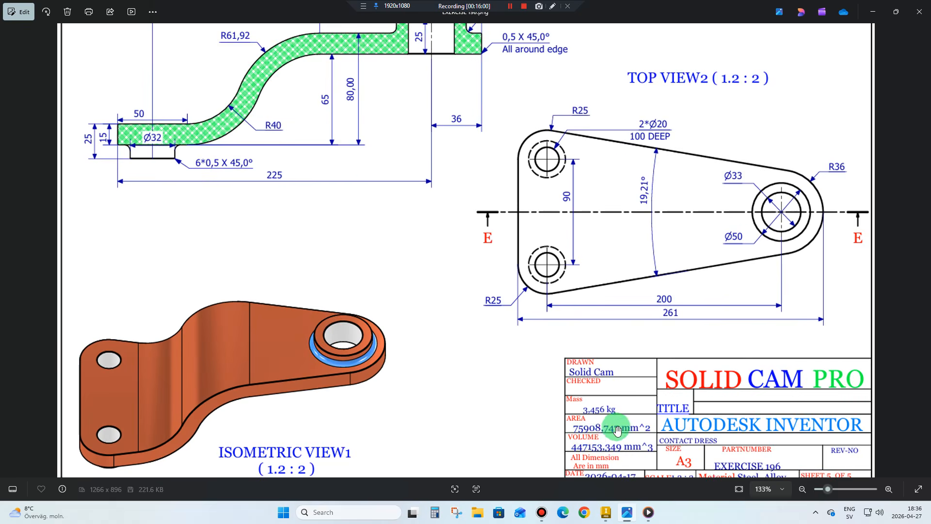
pyautogui.scroll(-2, 517, 383)
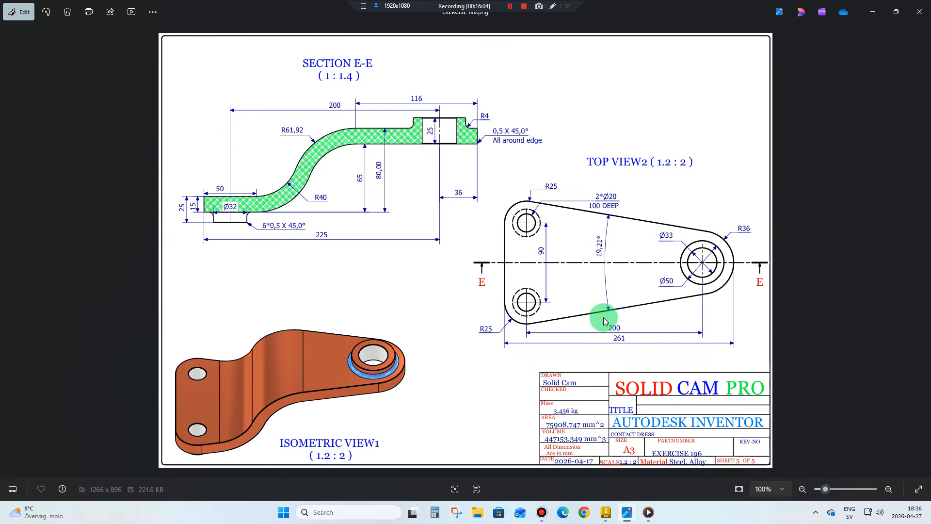
pyautogui.click(608, 512)
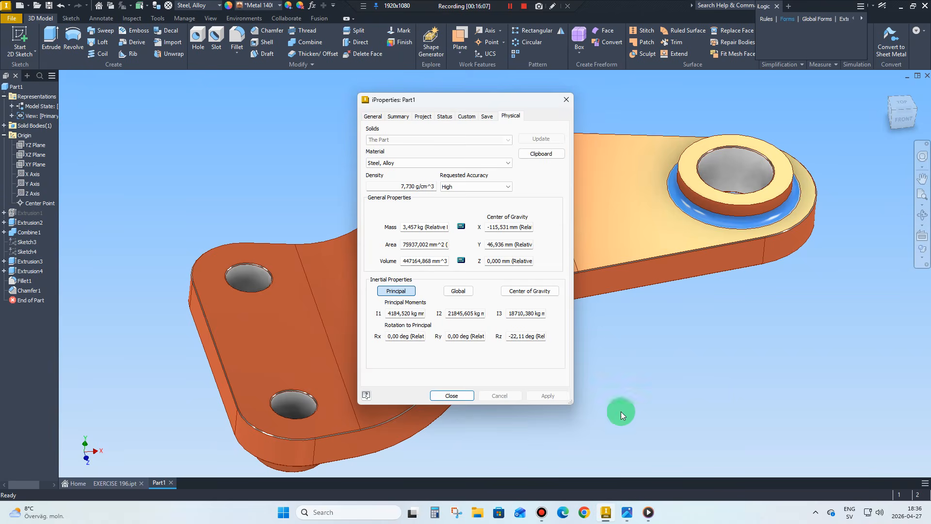
pyautogui.click(452, 396)
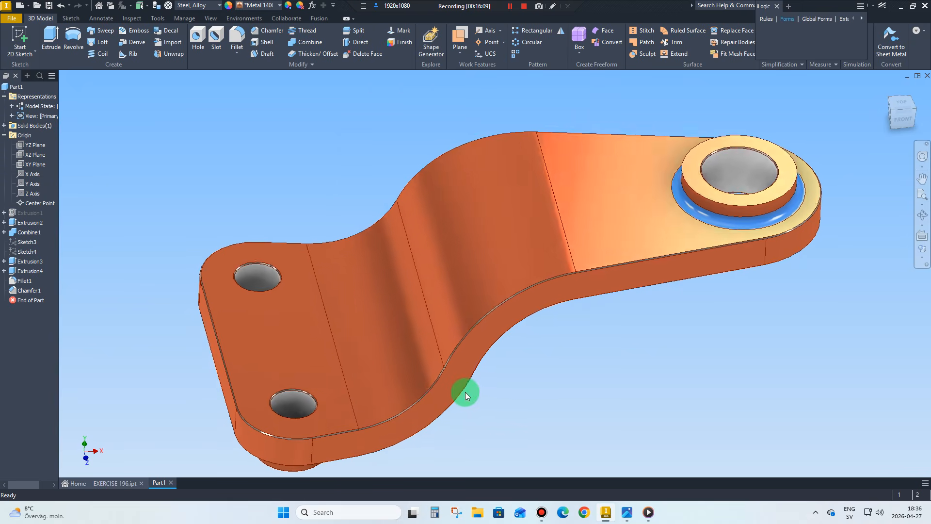